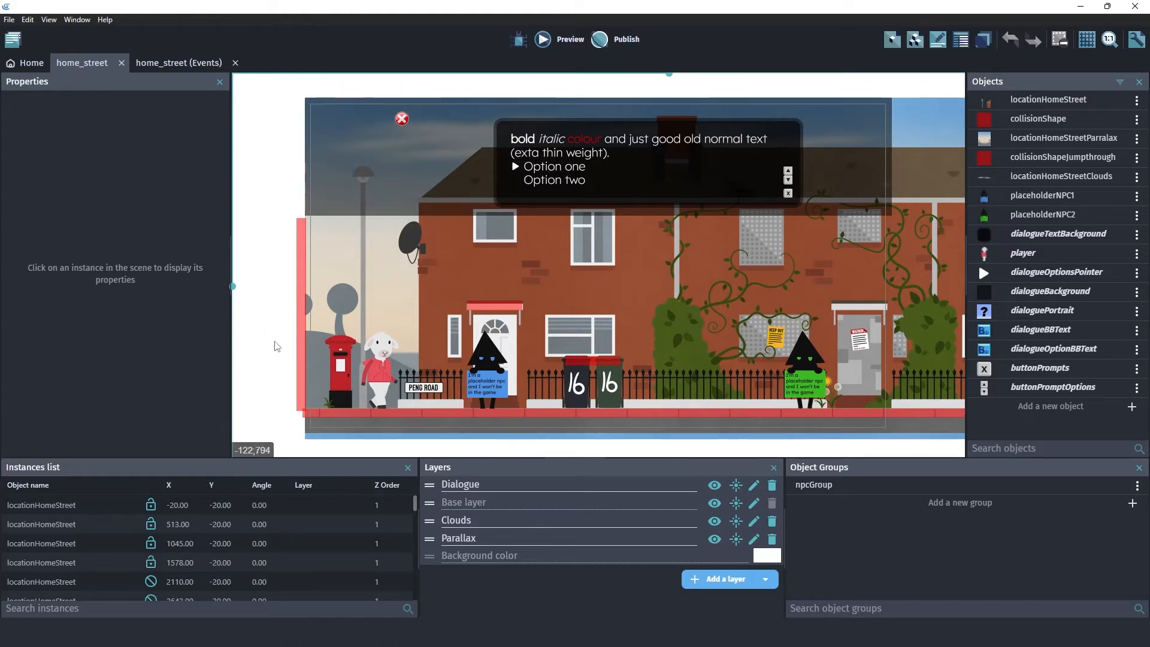
# - Open the recent project whose Main scene contains the market stall and dialogue box
pyautogui.click(16, 24)
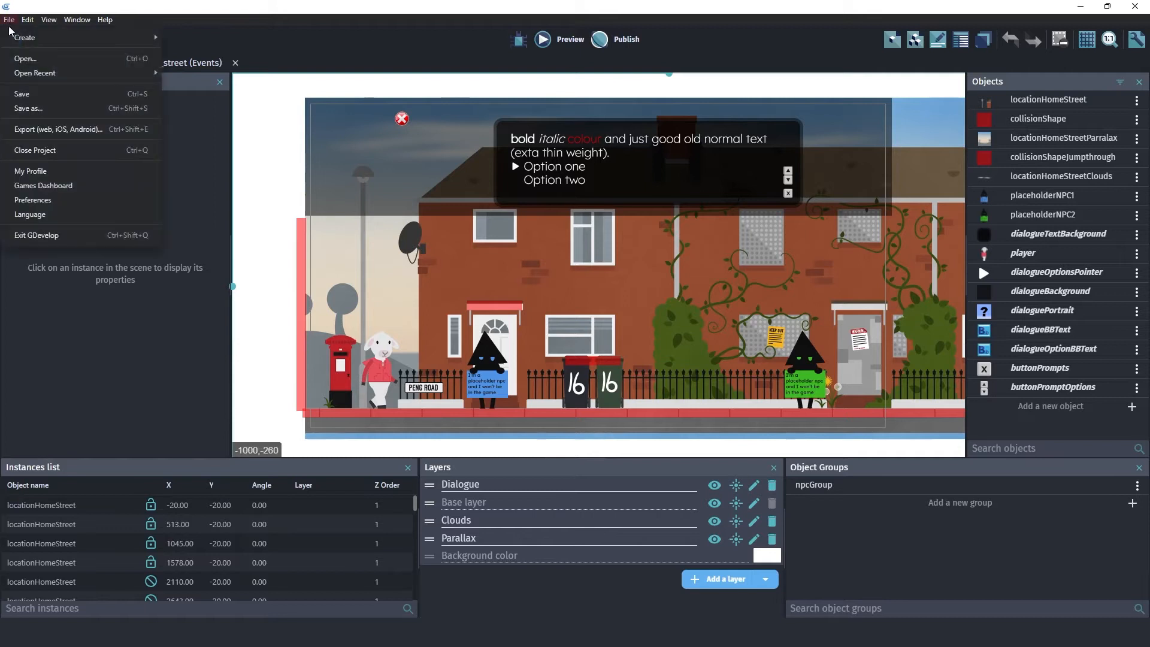
pyautogui.moveTo(153, 75)
pyautogui.click(239, 101)
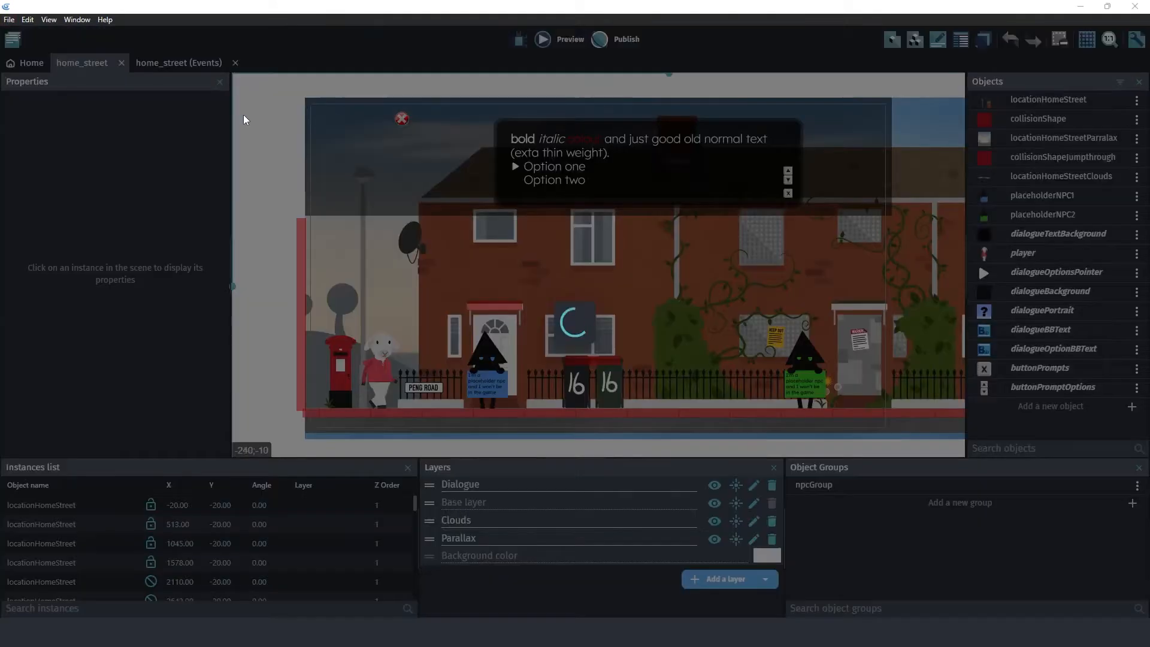
pyautogui.click(670, 322)
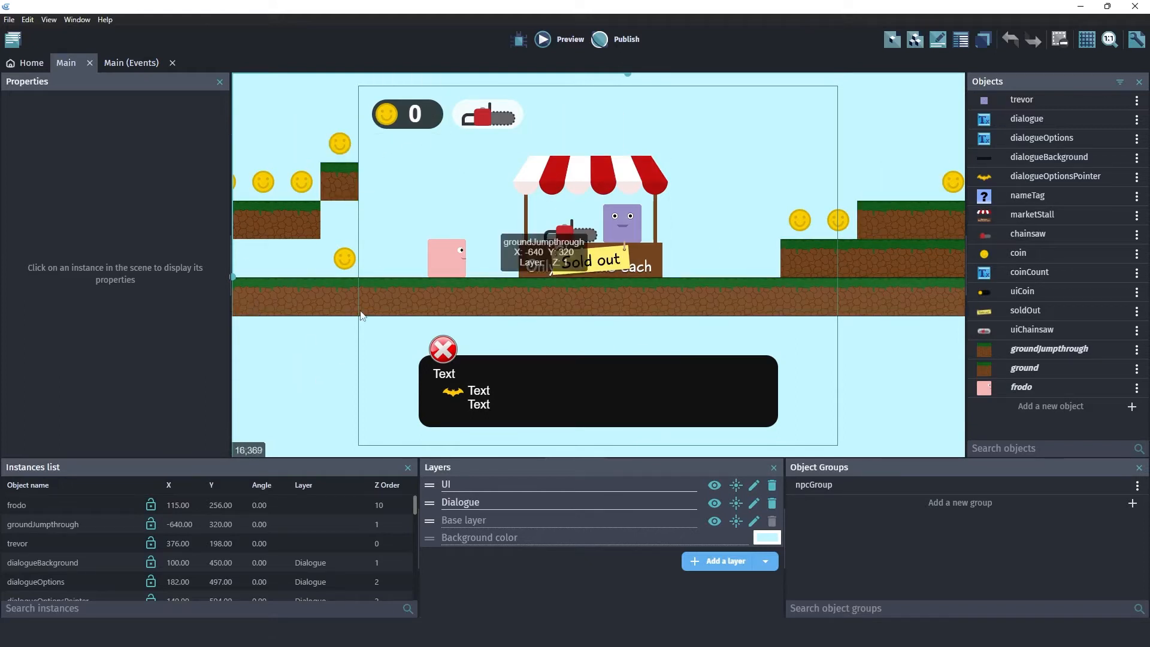
# - Reopen the recent Nameless project from its newer autosave and launch the home_street preview
pyautogui.click(9, 20)
pyautogui.moveTo(36, 73)
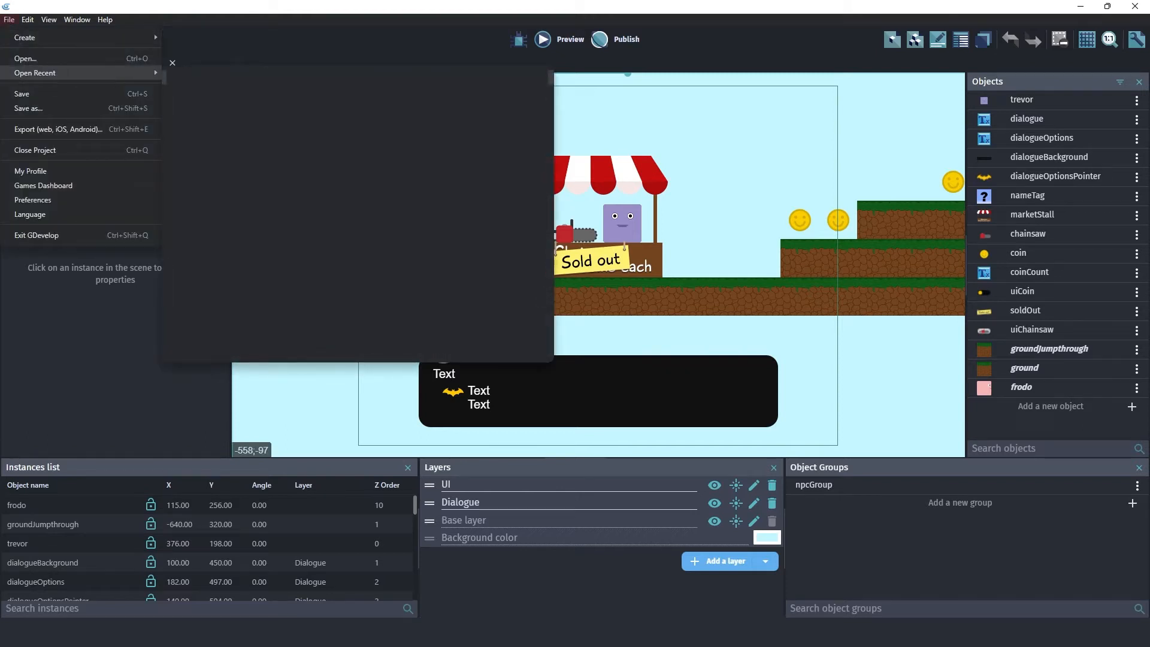
pyautogui.click(249, 92)
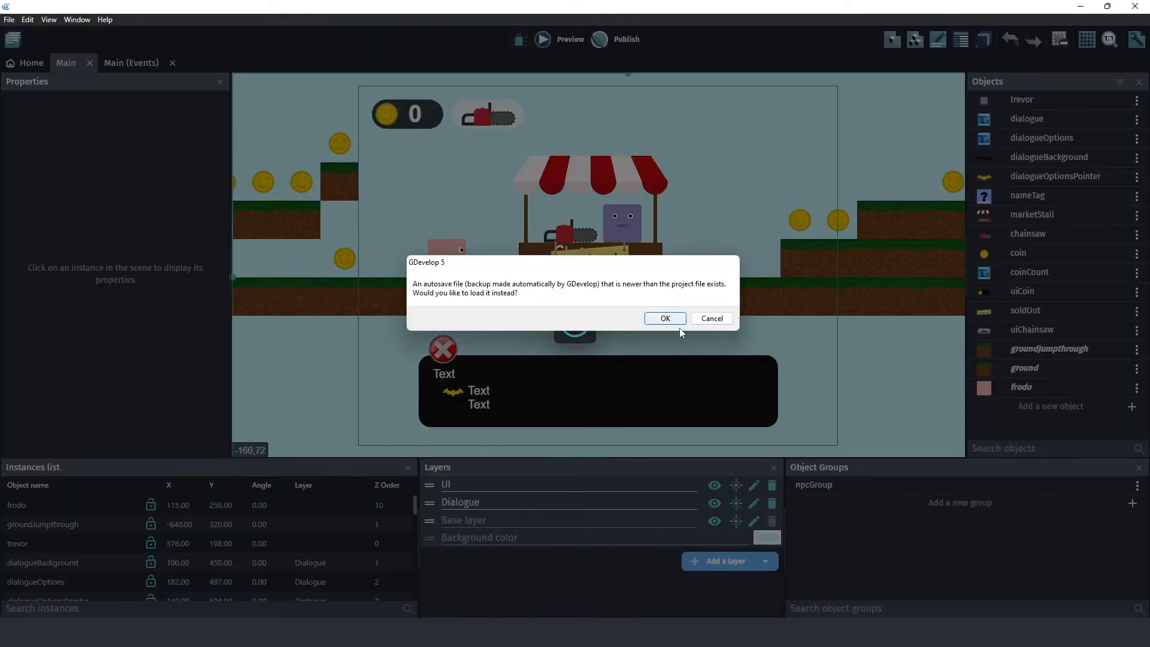
pyautogui.click(667, 319)
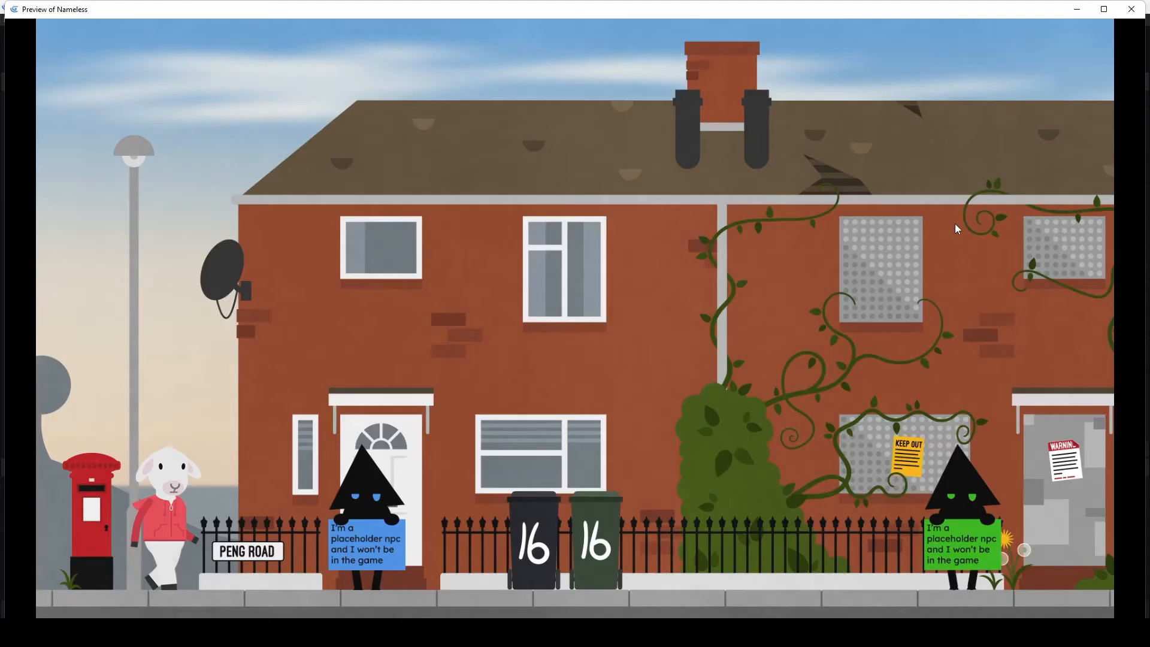
# - Playtest the street by walking the sheep from the post box to the bicycle at the far end
pyautogui.press('Right')
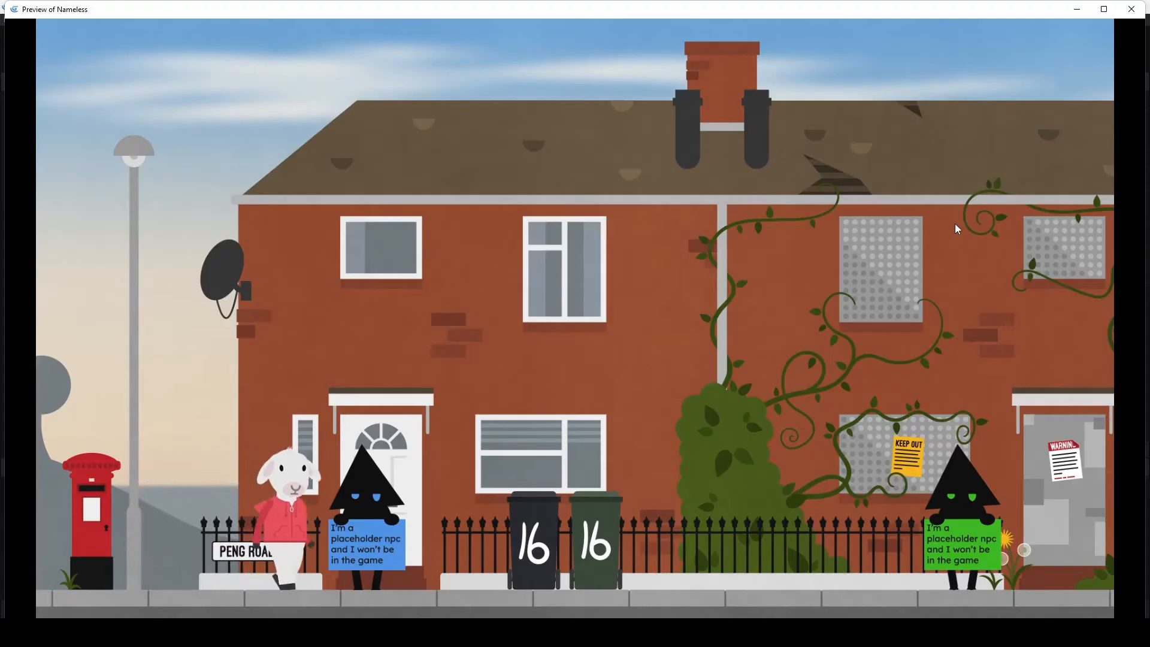
pyautogui.press('Right')
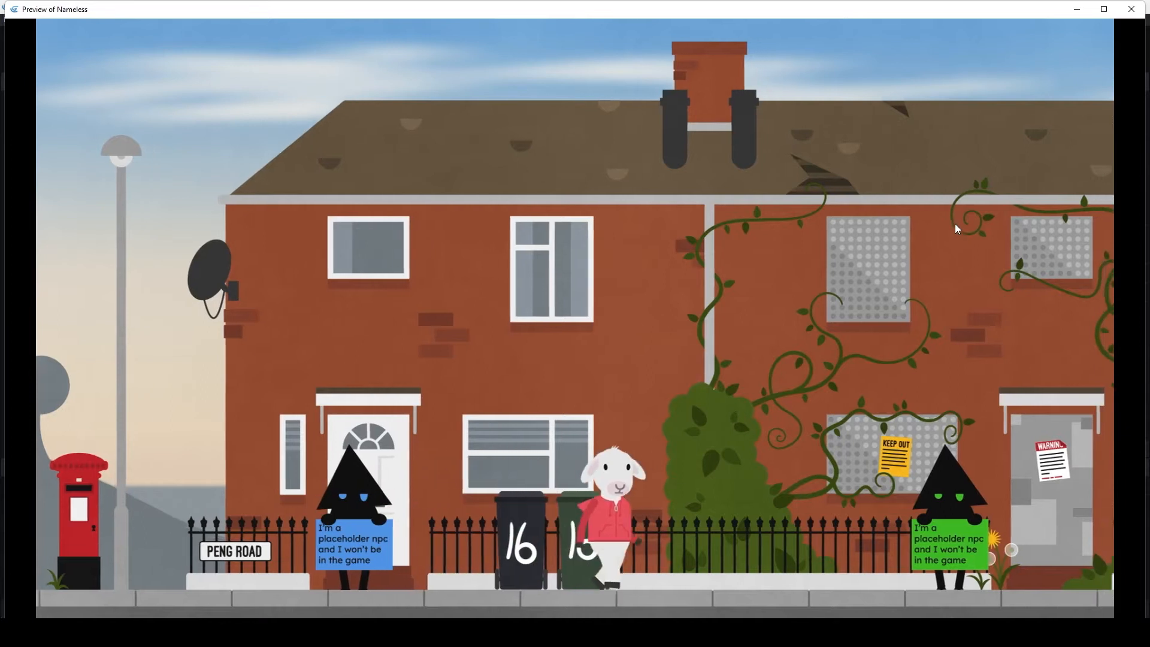
pyautogui.press('Right')
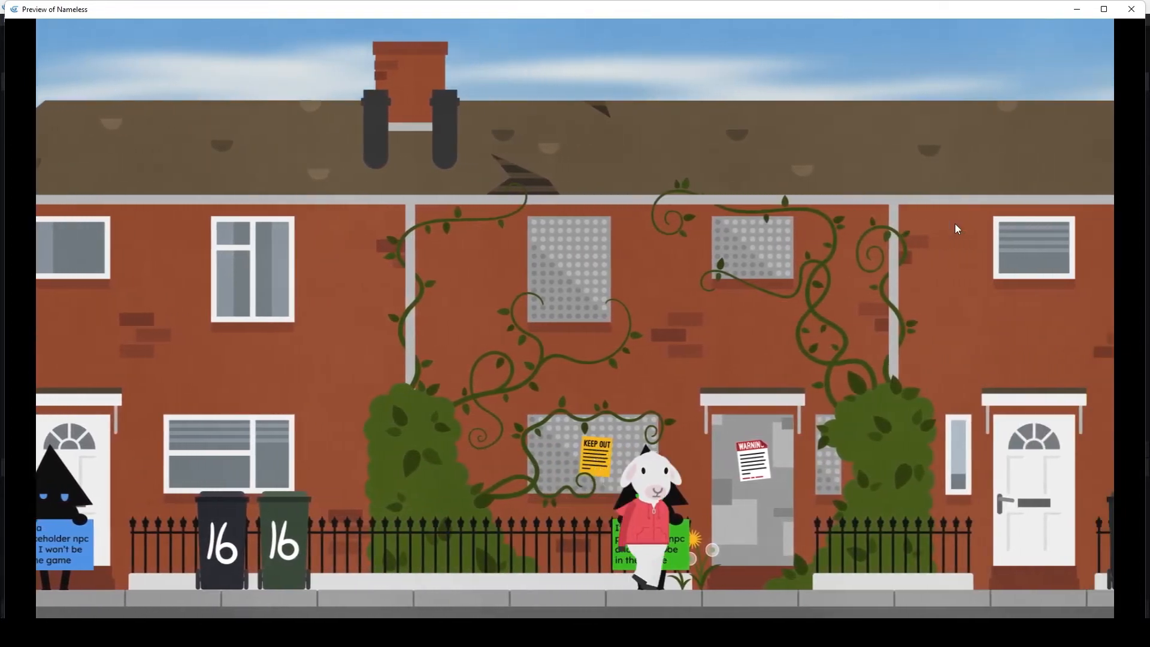
pyautogui.press('Right')
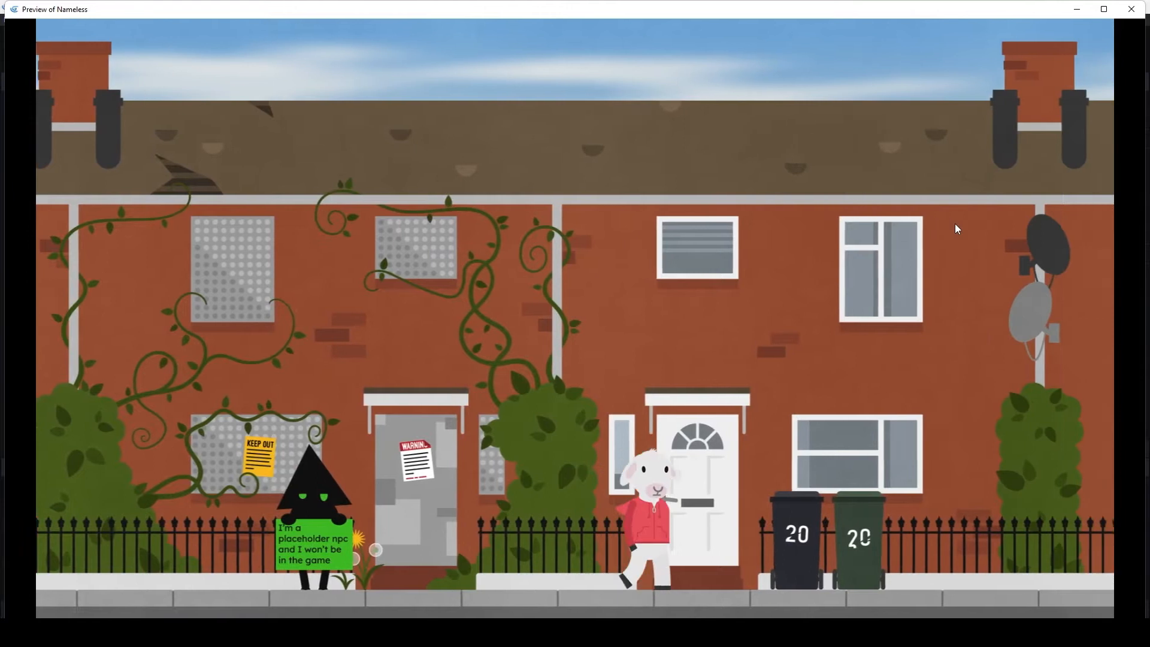
pyautogui.press('Right')
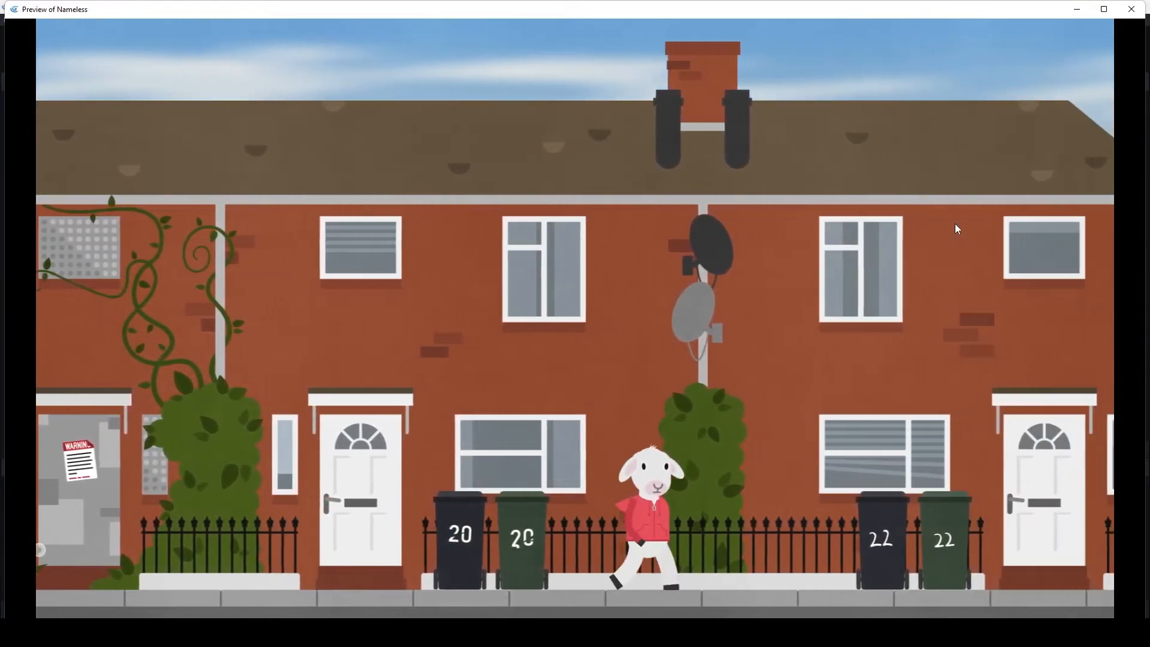
pyautogui.press('Right')
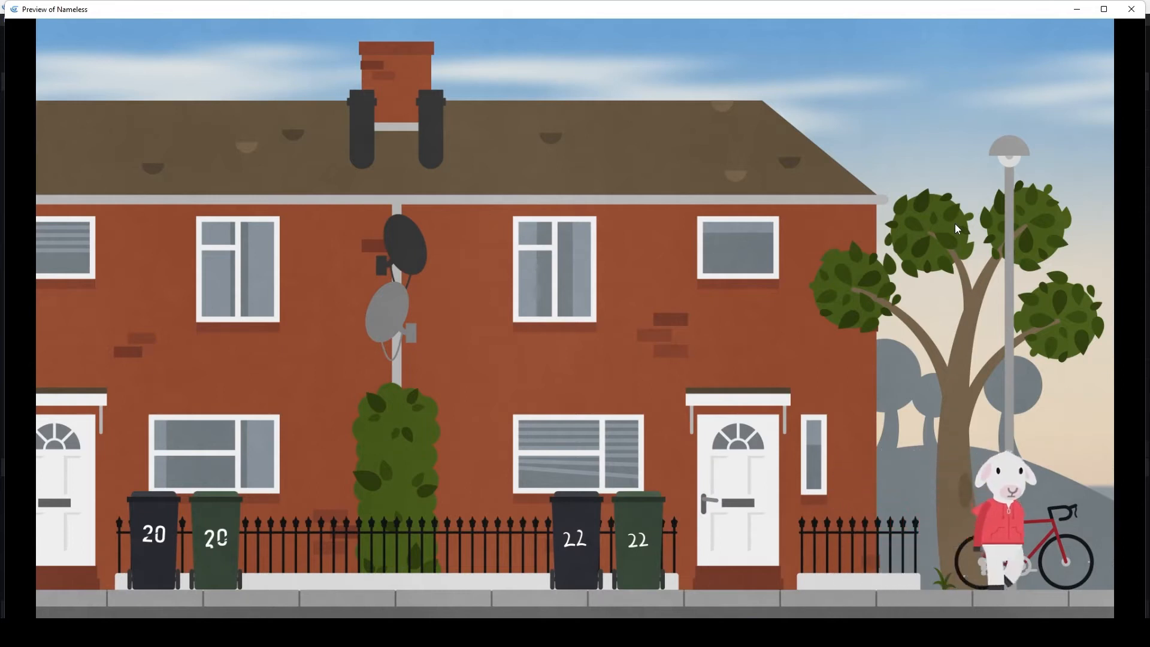
# - Walk the sheep back and forth between houses 20 and 22 to check its walk animation in both directions
pyautogui.press('Left')
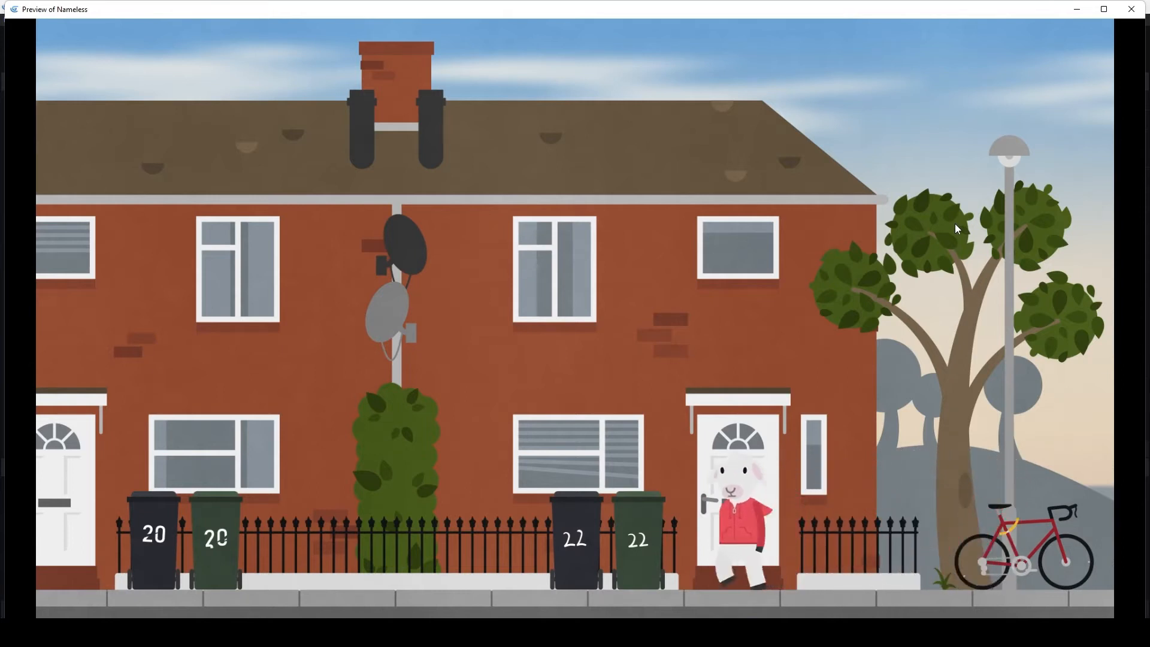
pyautogui.press('Left')
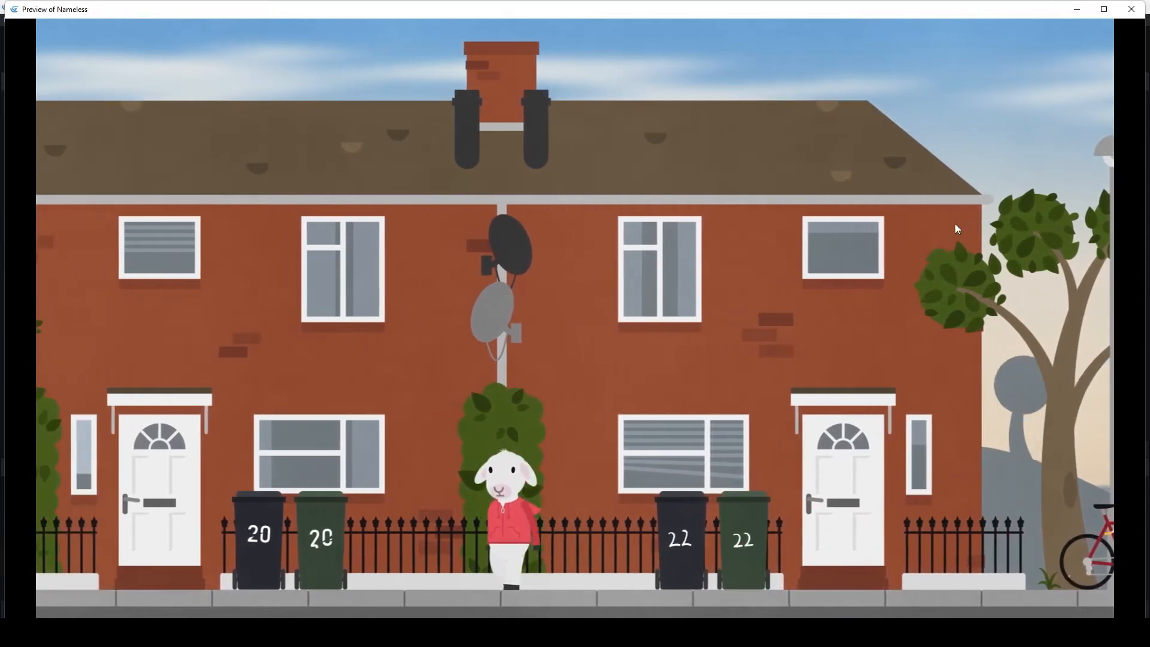
pyautogui.press('Right')
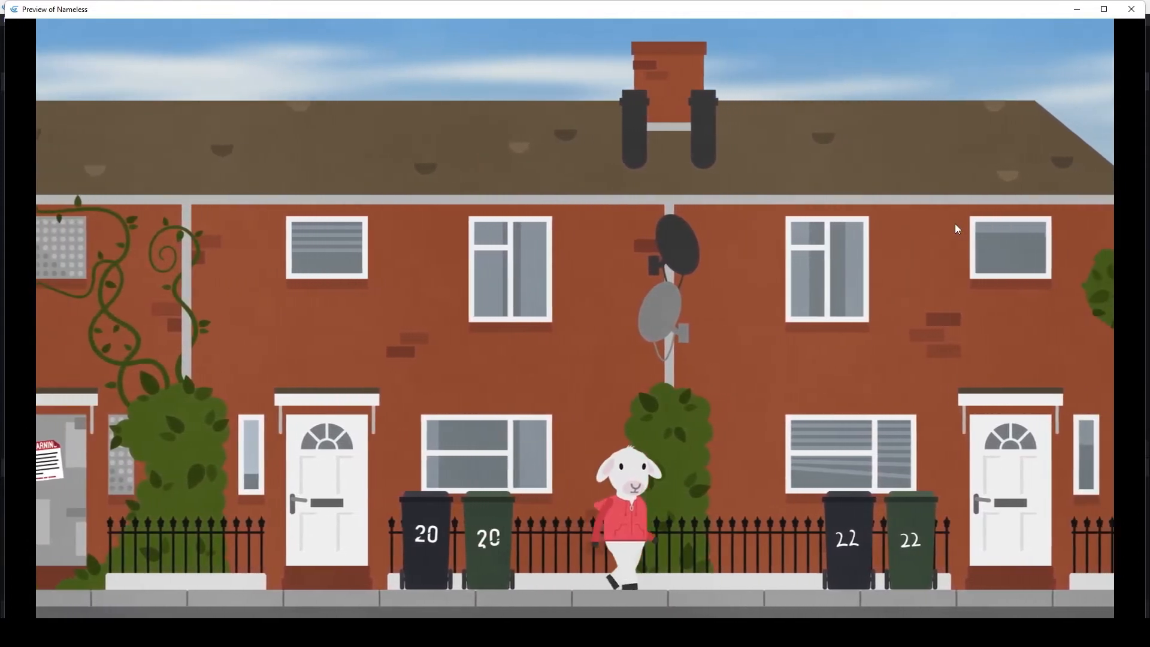
pyautogui.press('Right')
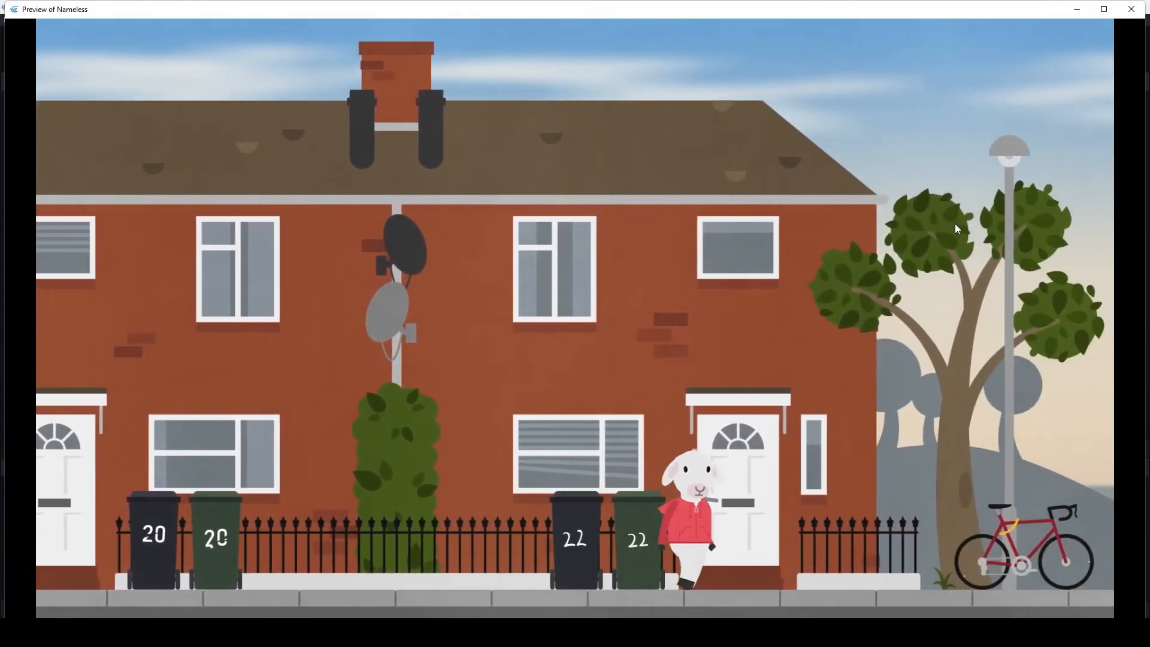
pyautogui.press('Left')
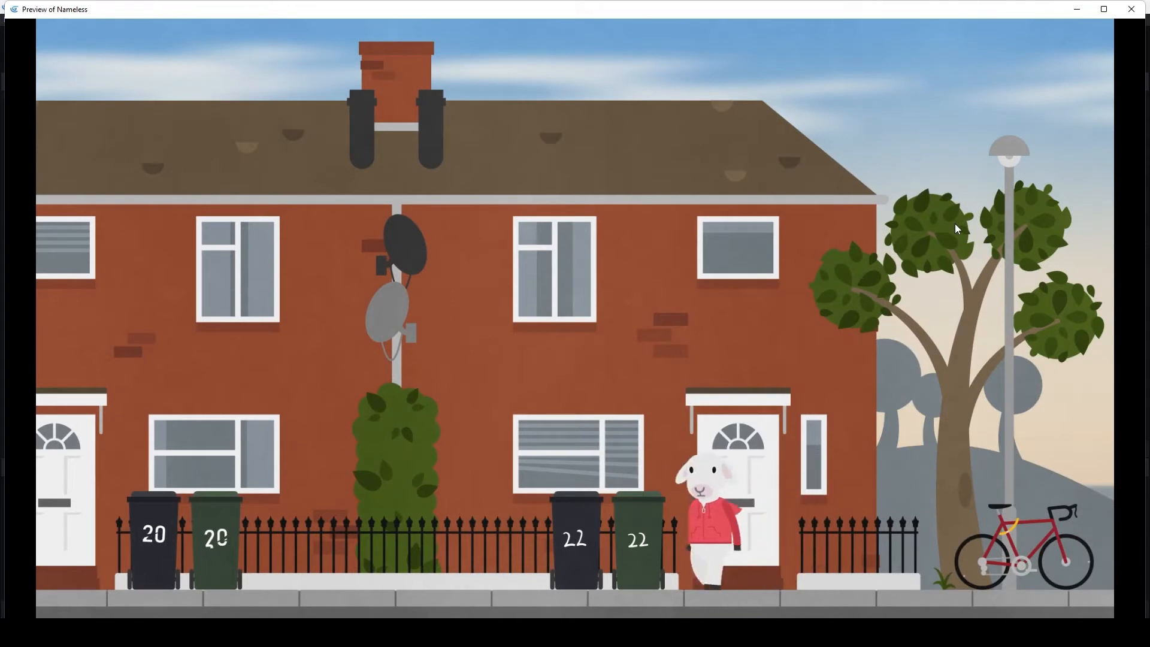
pyautogui.press('Left')
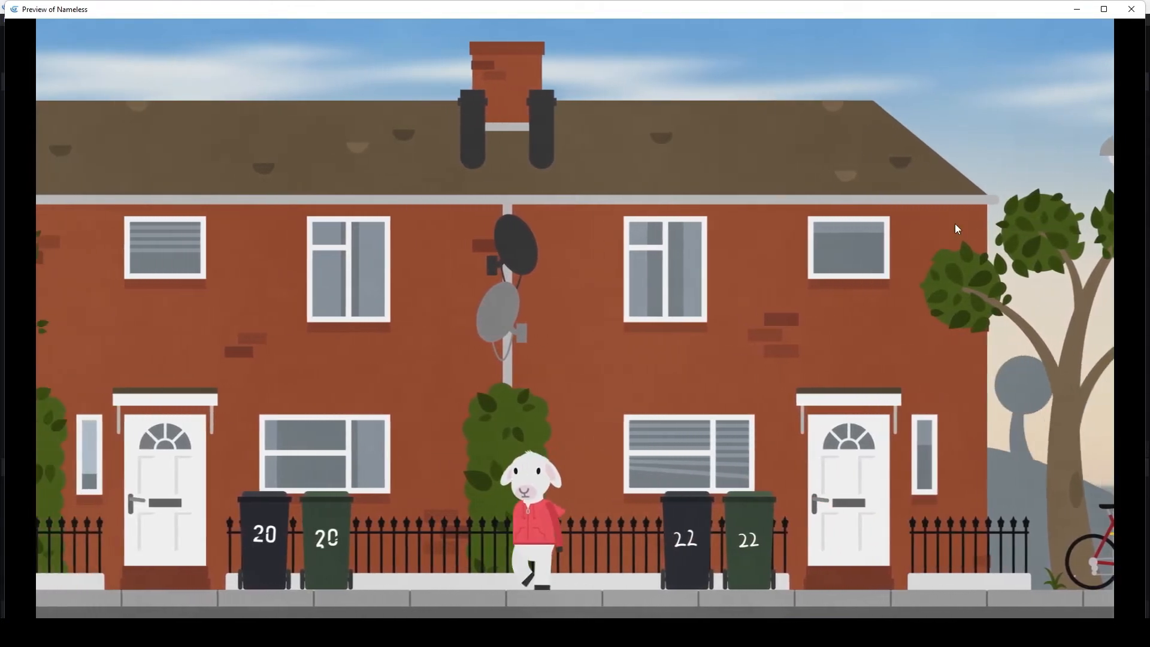
pyautogui.press('Right')
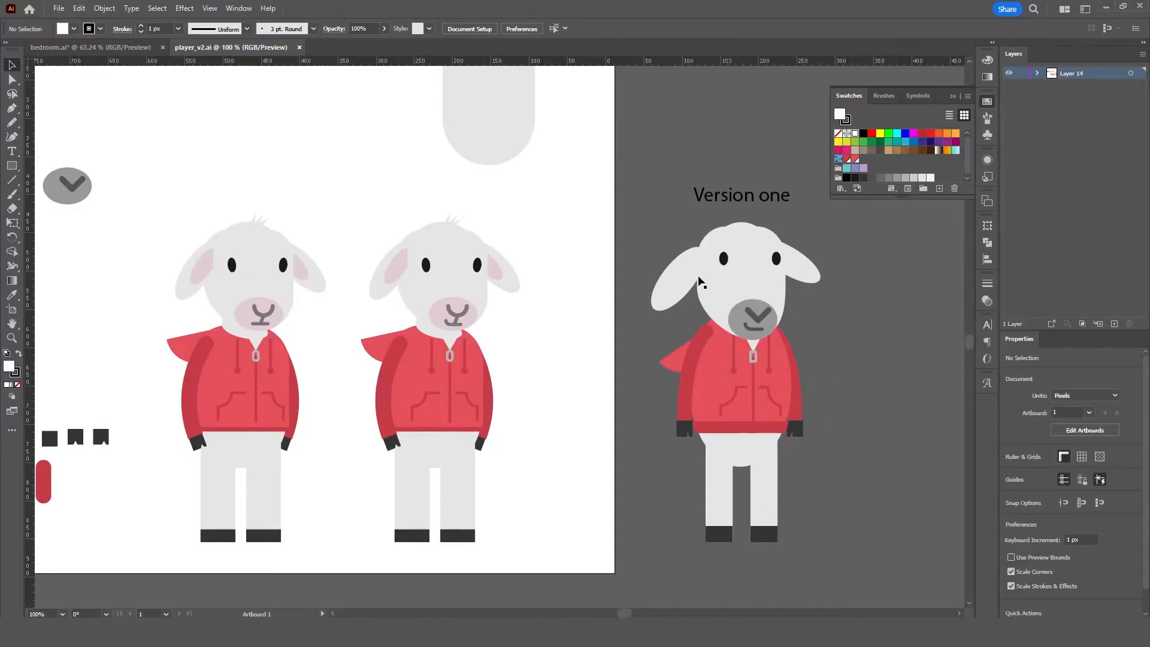
# - In Illustrator, select the leftmost redesigned sheep on the player_v2.ai artboard to compare it with Version one
pyautogui.moveTo(876, 575); pyautogui.dragTo(878, 577)
pyautogui.click(845, 404)
pyautogui.moveTo(158, 222); pyautogui.dragTo(343, 541)
pyautogui.click(343, 541)
pyautogui.moveTo(142, 216); pyautogui.dragTo(343, 540)
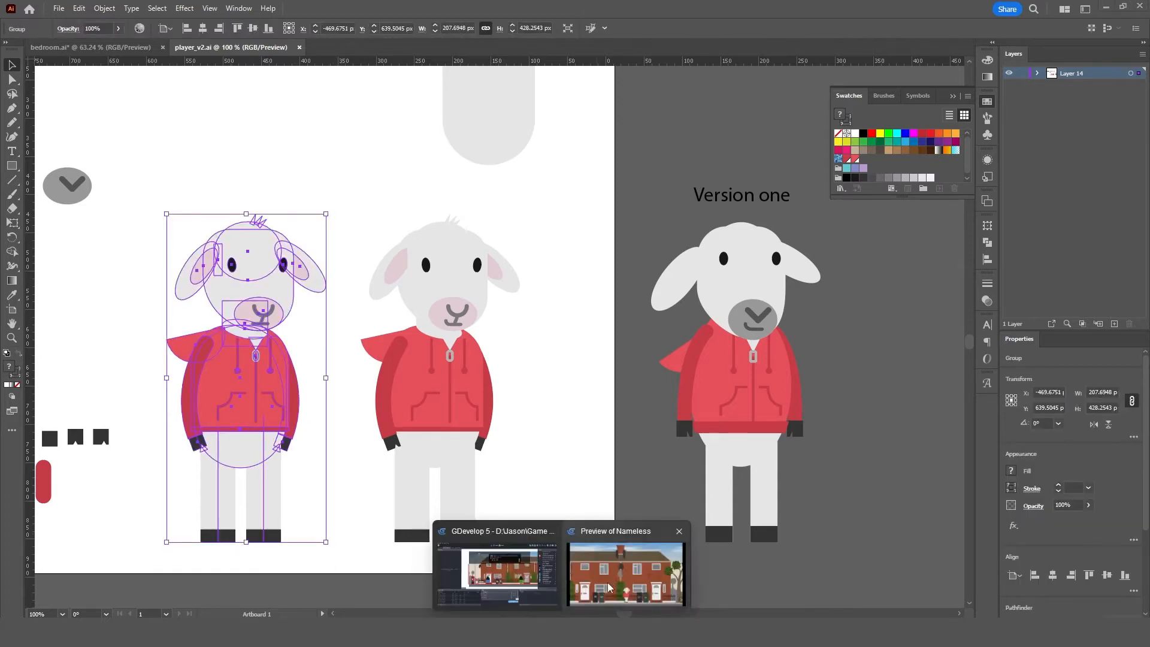
# - Switch back to the Nameless preview and walk the sheep past the green placeholder NPC towards the number 16 bins
pyautogui.click(680, 540)
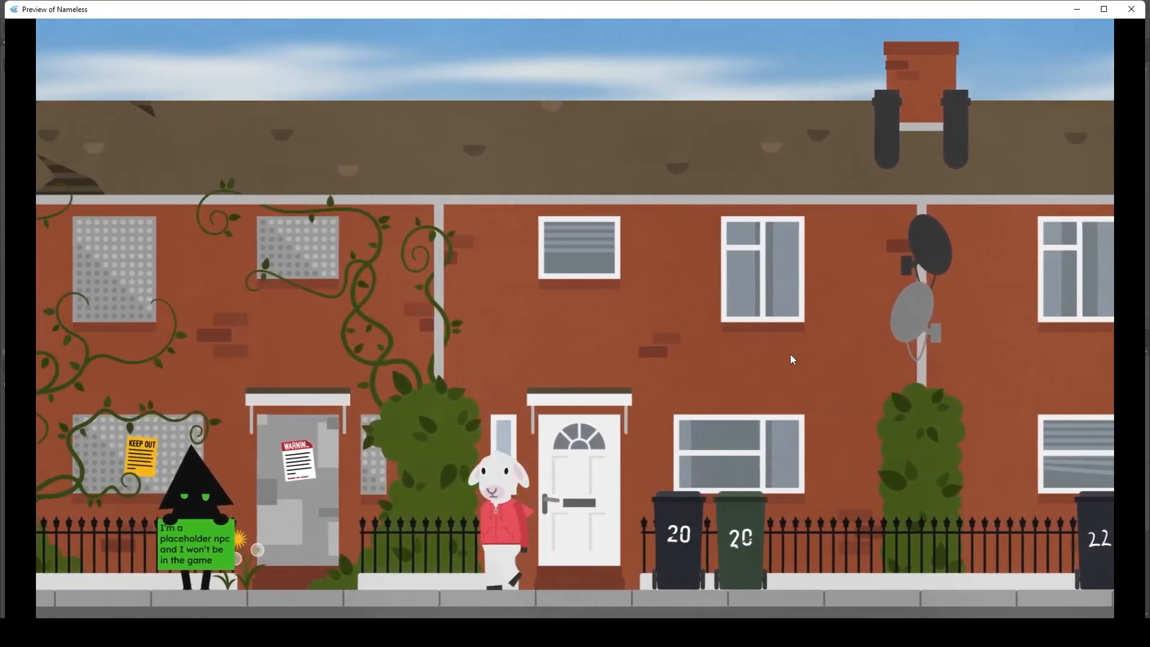
pyautogui.press('Right')
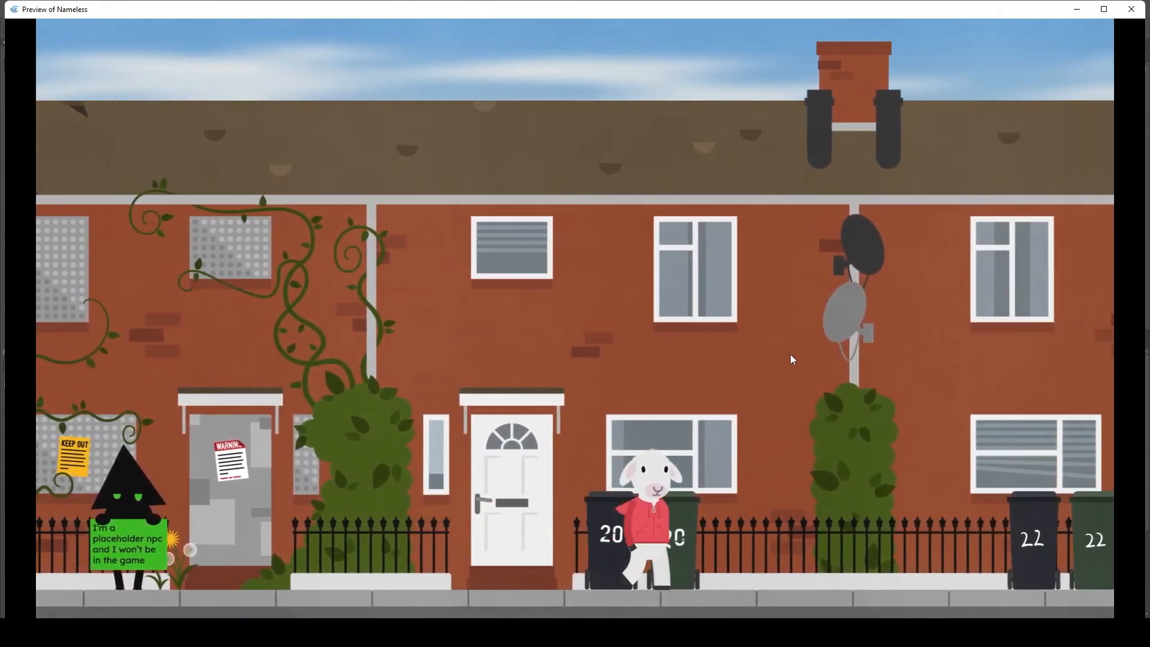
pyautogui.press('Left')
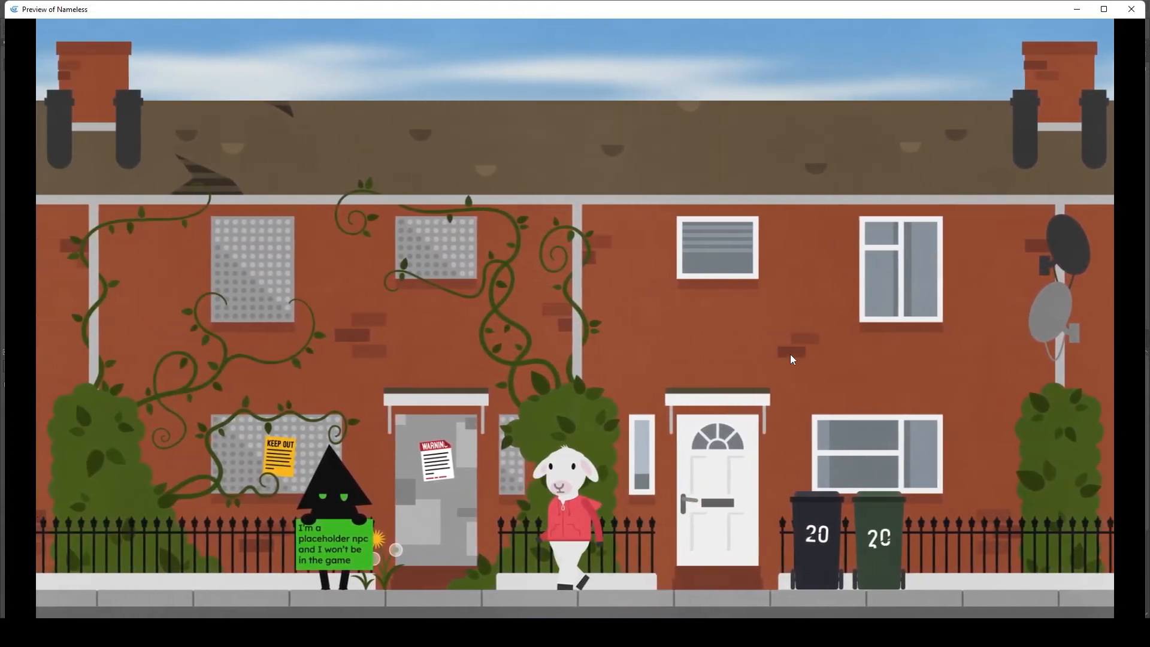
pyautogui.press('Up')
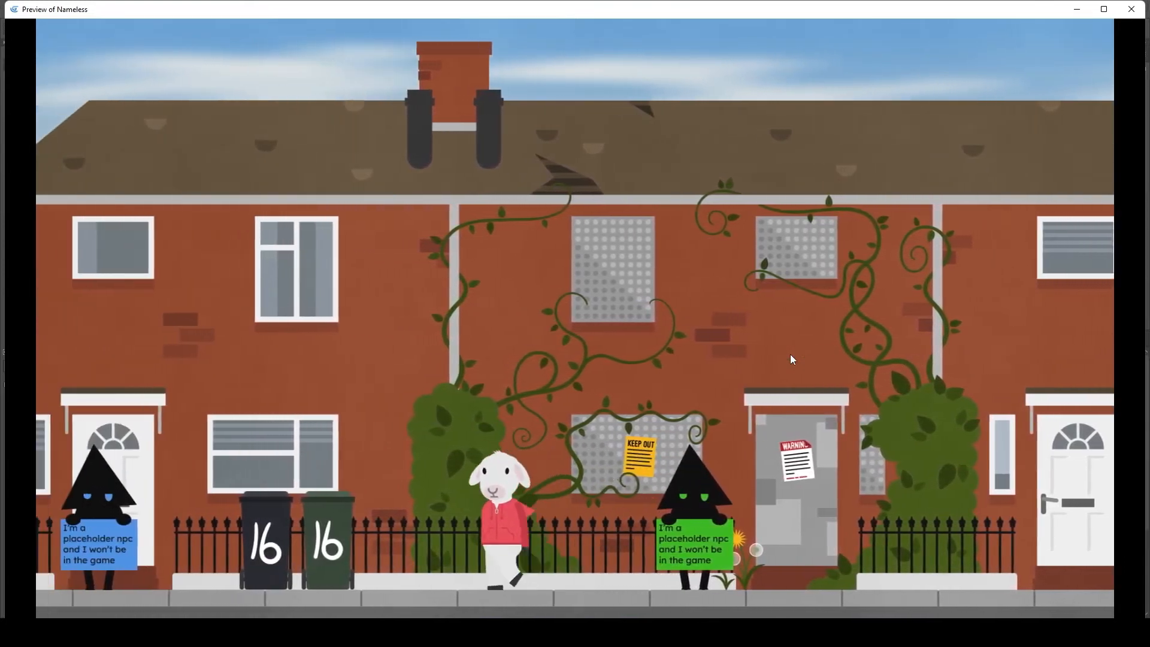
# - Walk the sheep to the boarded-up door beyond the green NPC, then back to the Peng Road sign
pyautogui.press('Right')
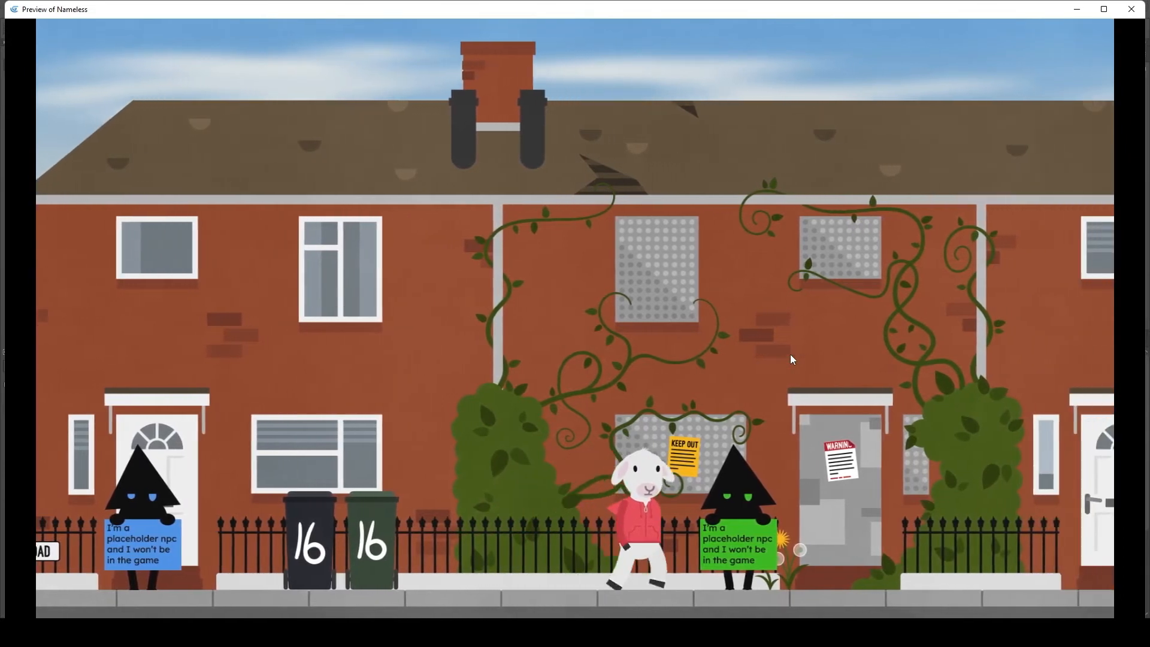
pyautogui.press('Right')
pyautogui.press('Right')
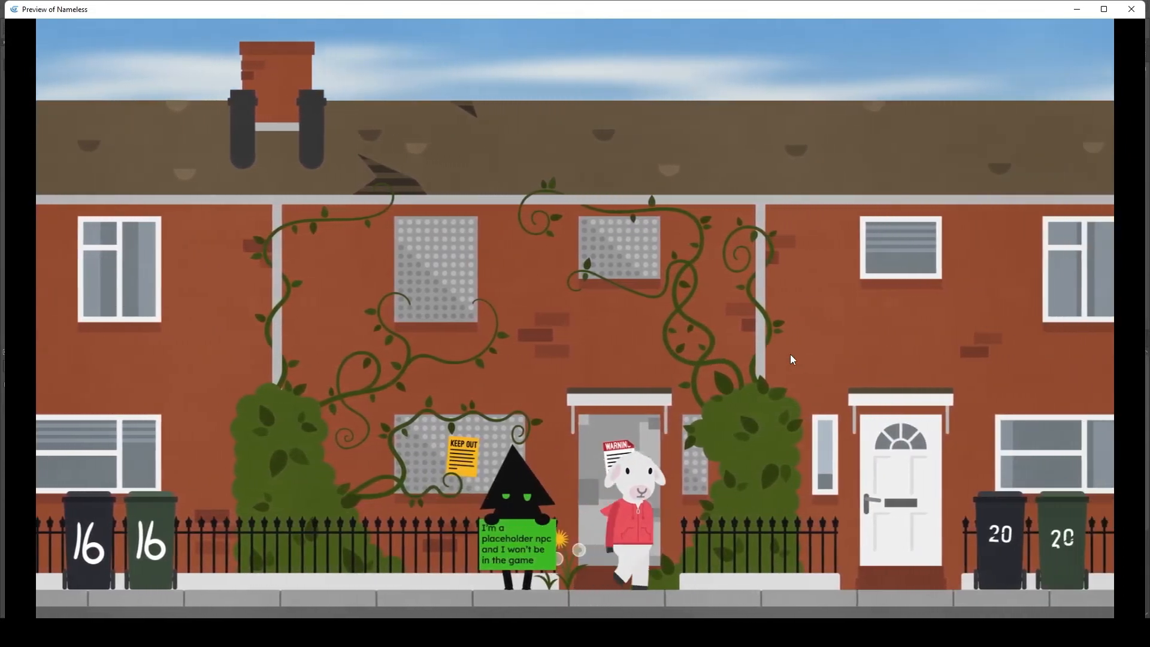
pyautogui.press('Left')
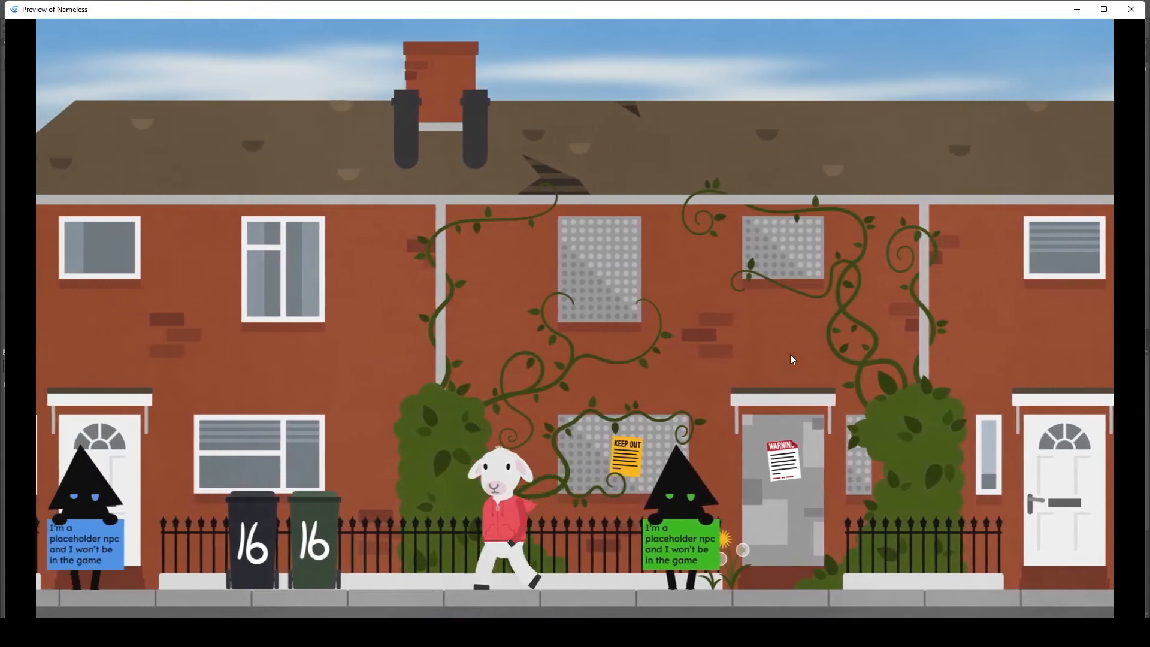
pyautogui.press('Left')
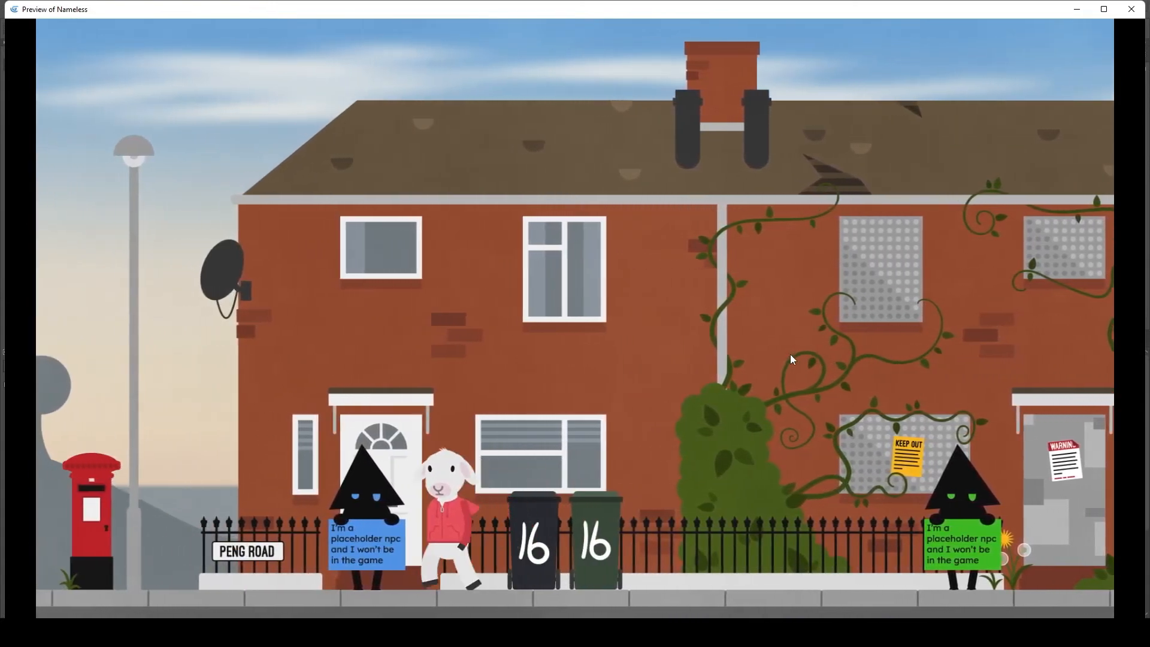
pyautogui.press('Left')
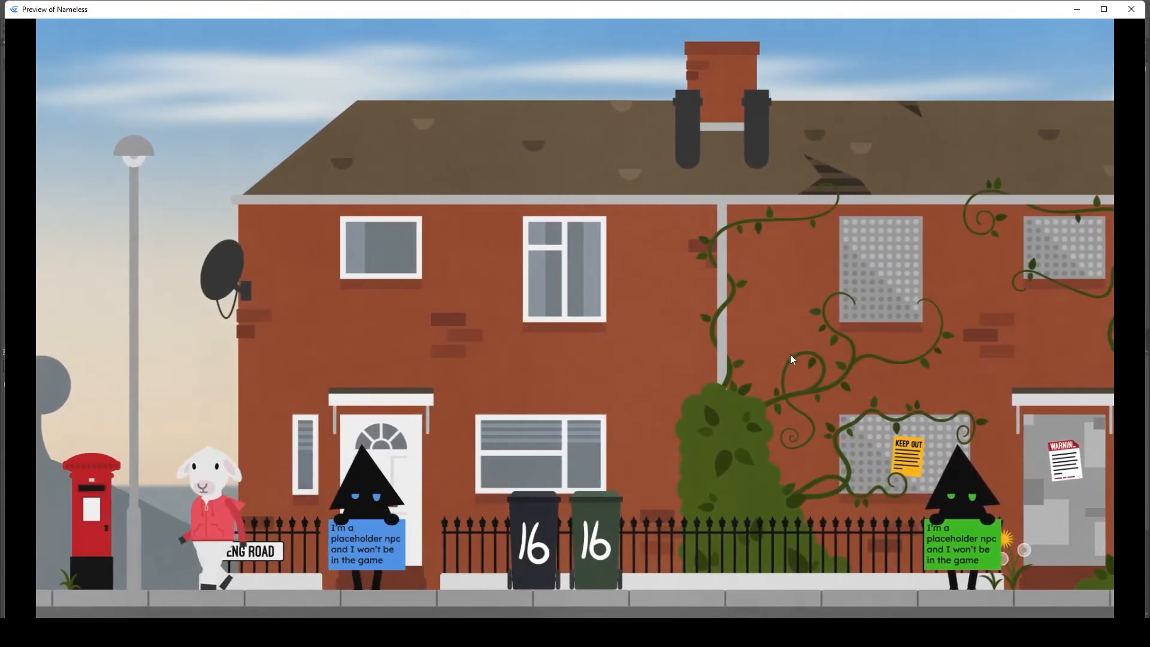
# - Walk the sheep to the blue placeholder NPC, start its dialogue, then close the preview
pyautogui.press('Right')
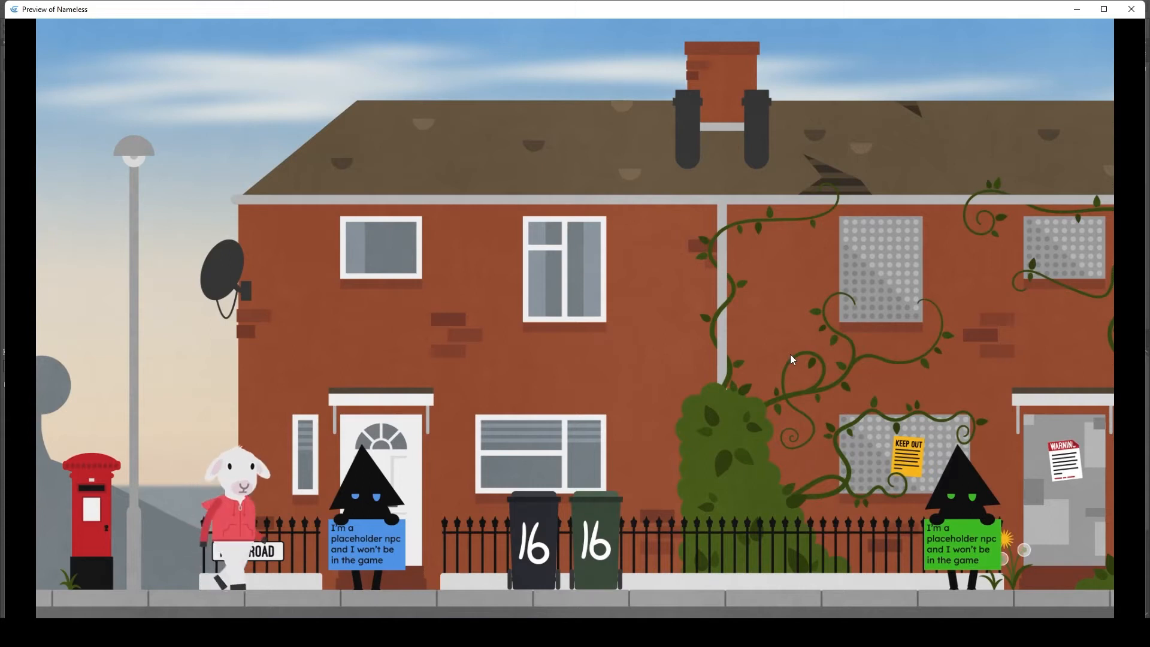
pyautogui.press('Right')
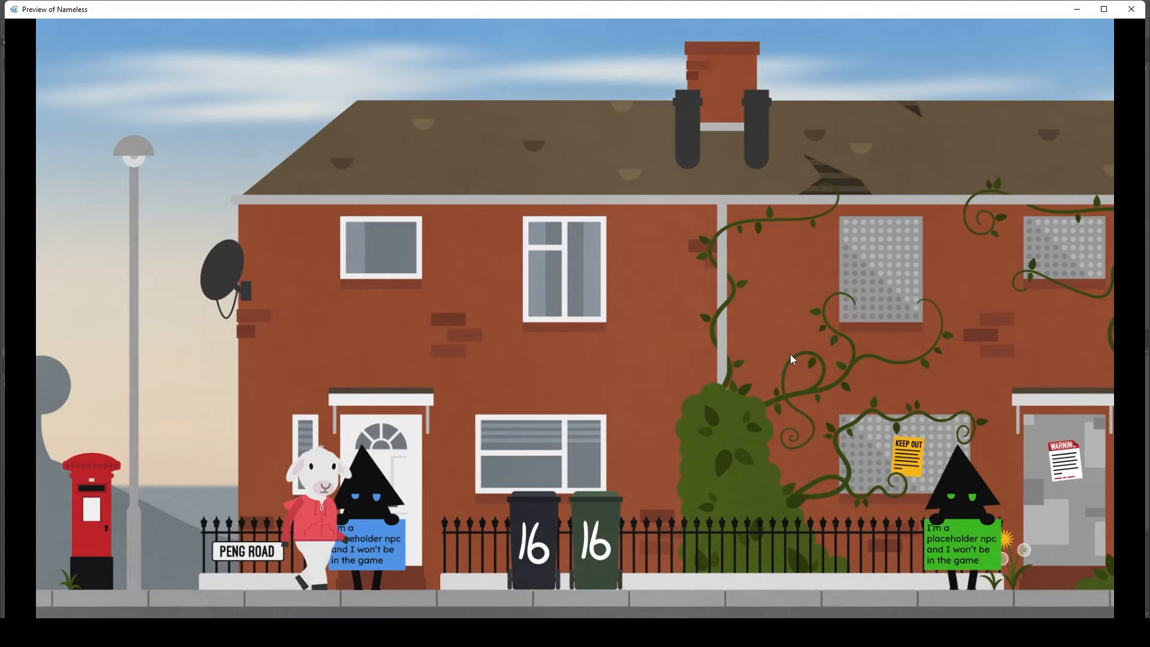
pyautogui.press('x')
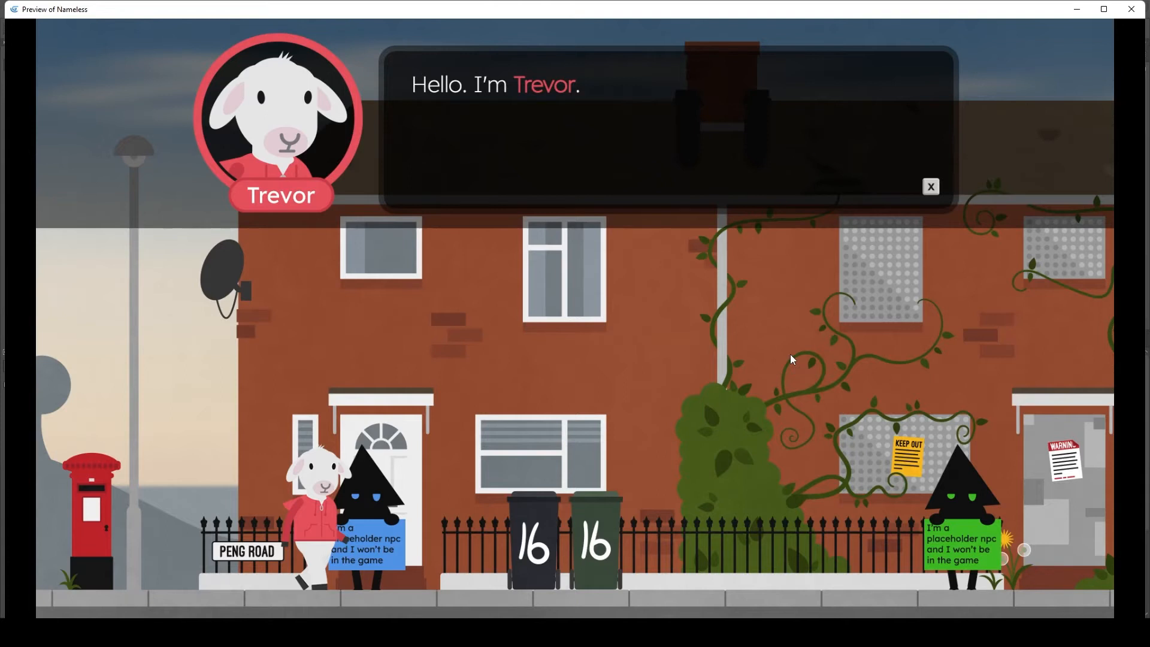
pyautogui.click(1131, 9)
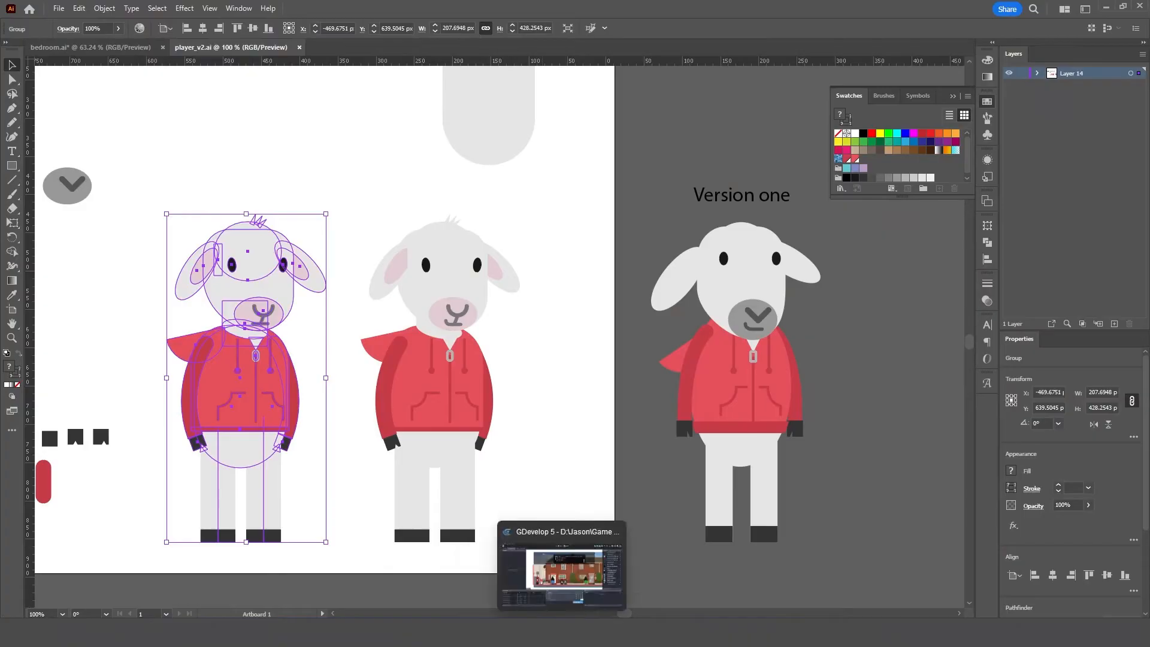
# - Return to GDevelop, launch a new preview, and start the dialogue with the blue placeholder NPC
pyautogui.click(558, 580)
pyautogui.click(570, 38)
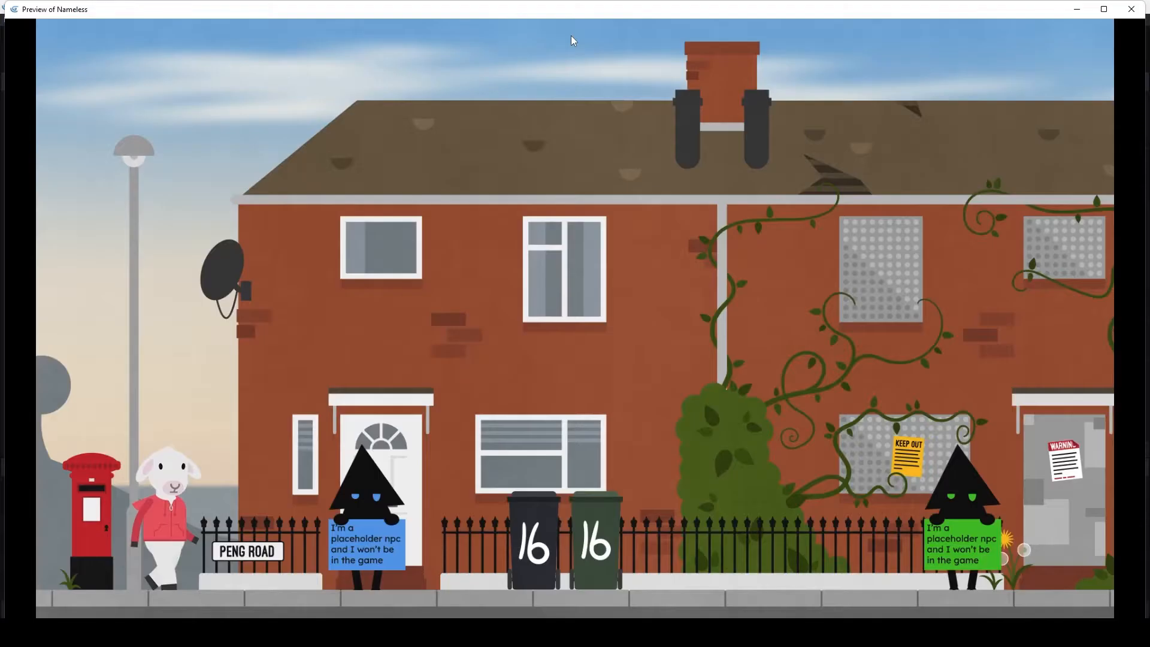
pyautogui.press('Right')
pyautogui.press('x')
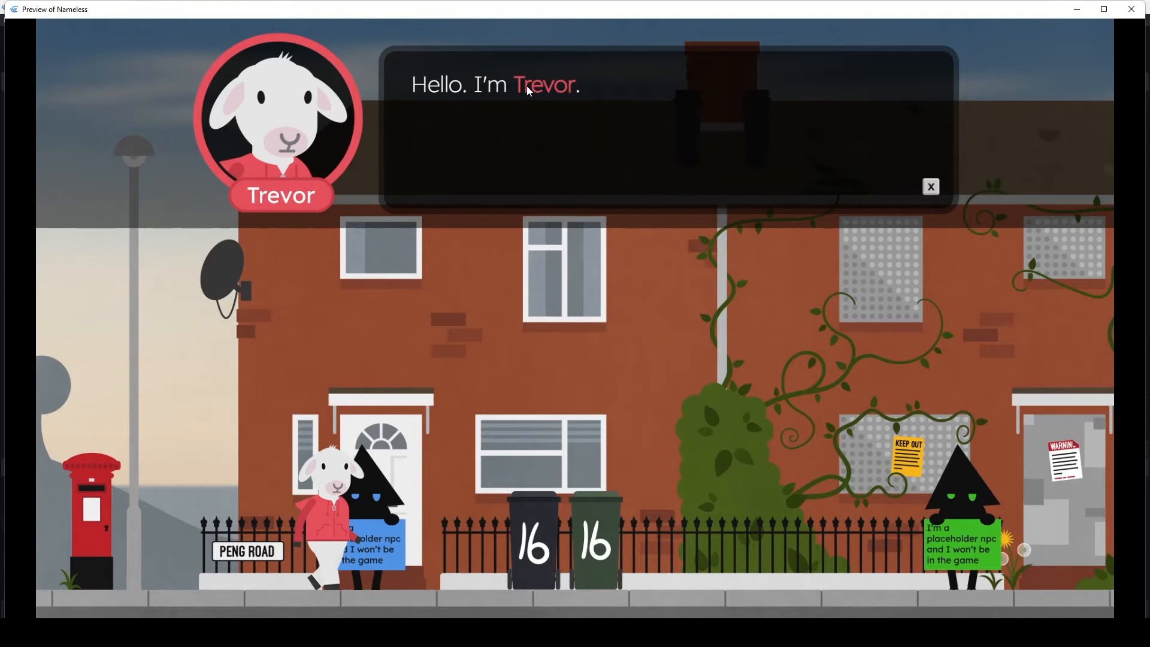
# - Advance the blue placeholder NPC's dialogue through the introductions to the "Is that okay?" question and its reply options
pyautogui.click(558, 180)
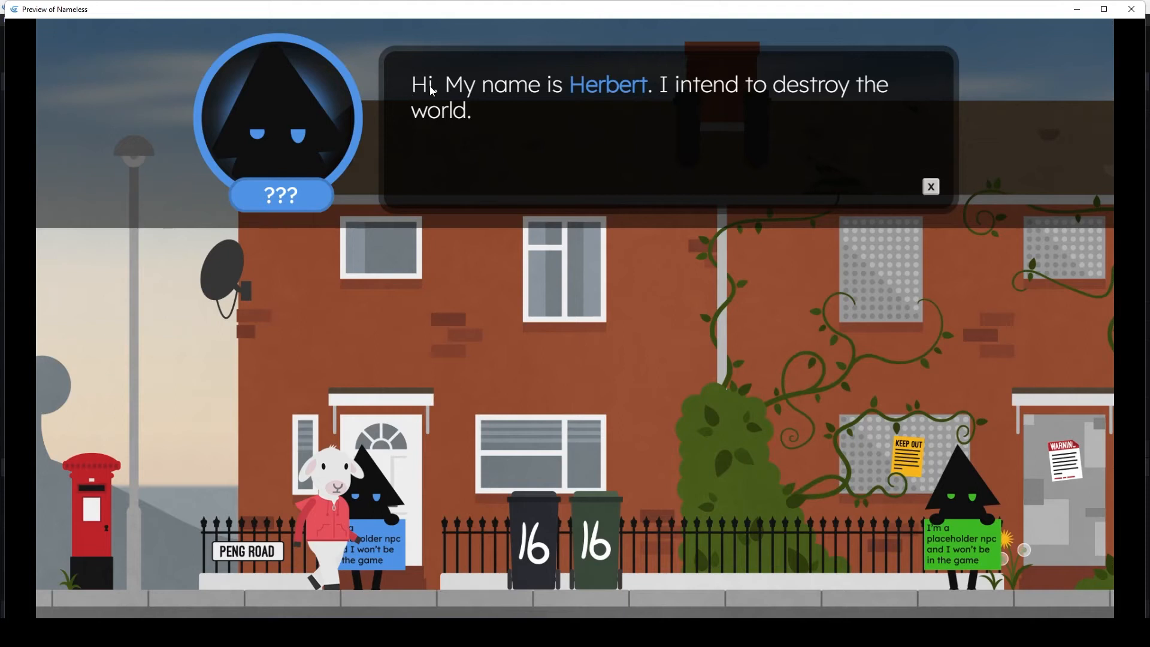
pyautogui.click(582, 155)
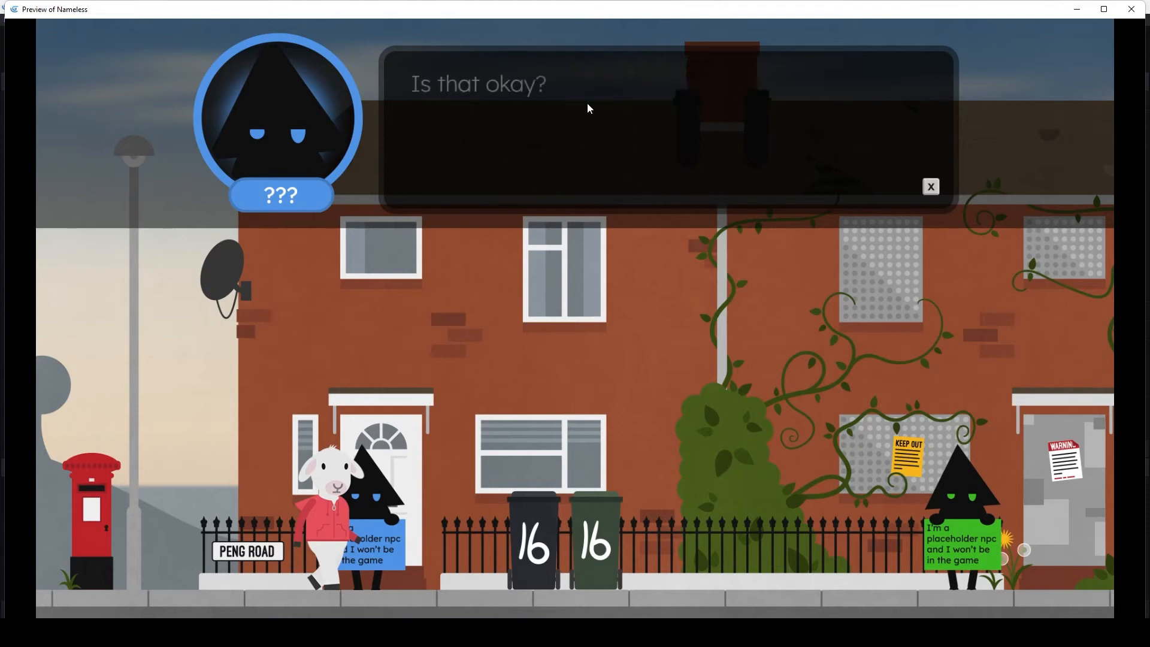
pyautogui.click(537, 142)
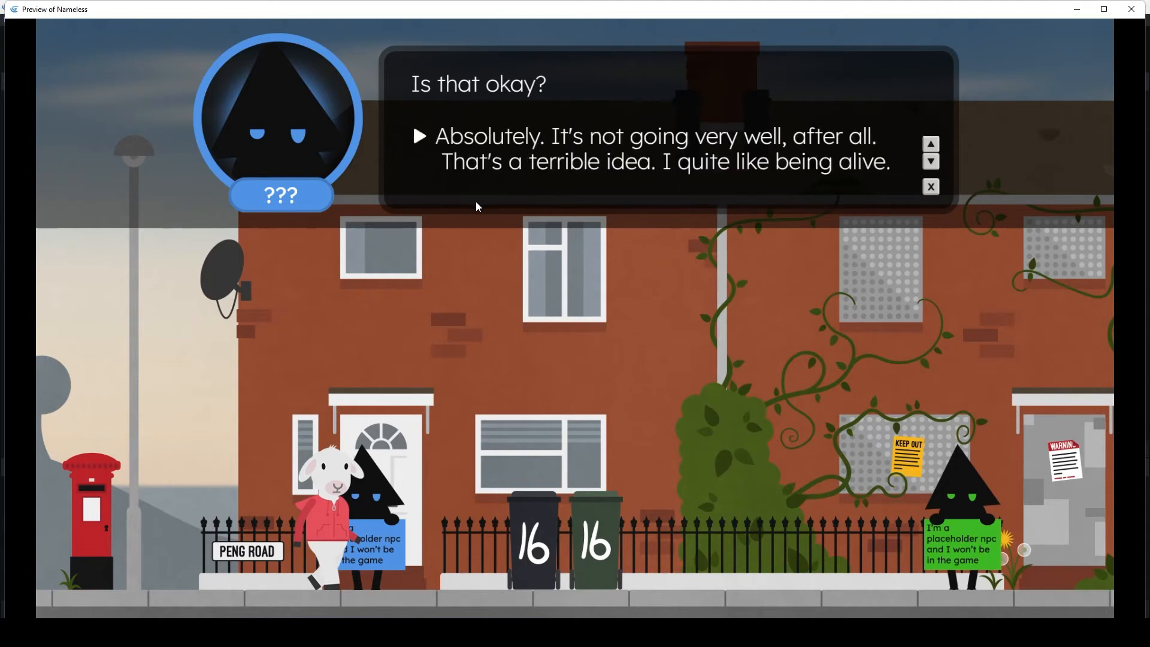
# - Test the reply selection by repeatedly switching between the "Absolutely" and "That's a terrible idea" options
pyautogui.press('Down')
pyautogui.press('Up')
pyautogui.press('Down')
pyautogui.press('Up')
pyautogui.press('Down')
pyautogui.press('Up')
pyautogui.press('Down')
pyautogui.press('Up')
pyautogui.press('Down')
pyautogui.press('Up')
pyautogui.press('Down')
pyautogui.press('Up')
pyautogui.press('Down')
pyautogui.press('Up')
pyautogui.press('Down')
pyautogui.press('Up')
pyautogui.press('Down')
pyautogui.press('Up')
pyautogui.press('Down')
pyautogui.press('Up')
pyautogui.press('Down')
pyautogui.press('Up')
pyautogui.press('Down')
pyautogui.press('Up')
pyautogui.press('Down')
pyautogui.press('Up')
pyautogui.press('Down')
pyautogui.press('Up')
pyautogui.press('Down')
pyautogui.press('Up')
pyautogui.press('Down')
pyautogui.press('Up')
# - Choose the reply "Absolutely. It's not going very well, after all." and advance the conversation to its end
pyautogui.press('Return')
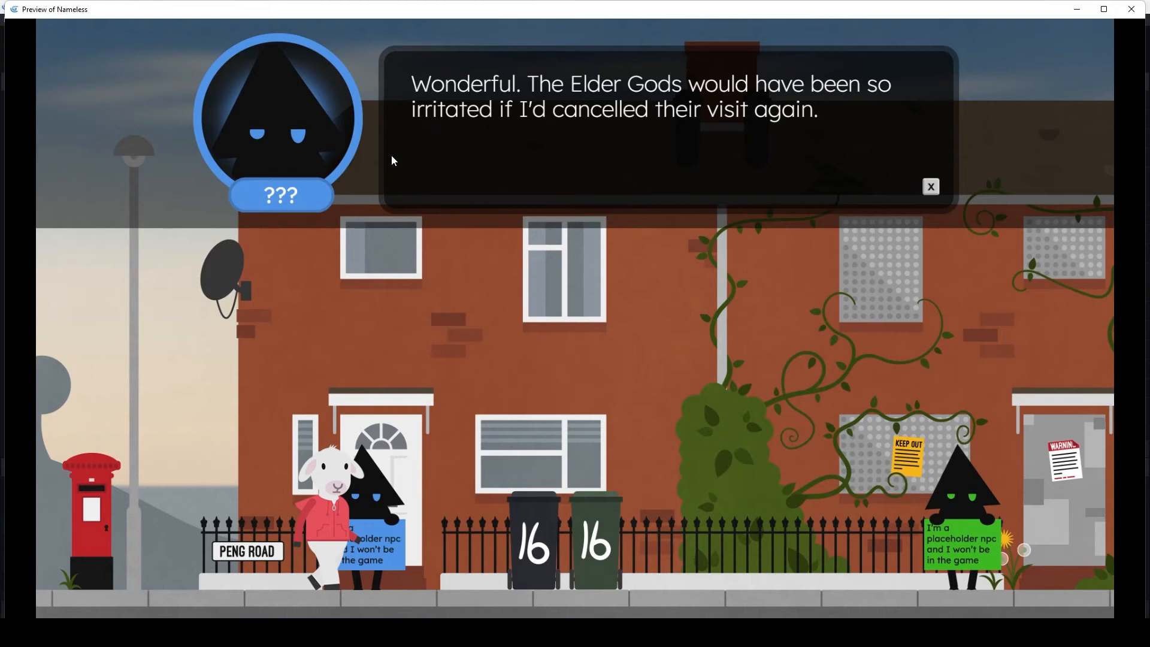
pyautogui.click(394, 160)
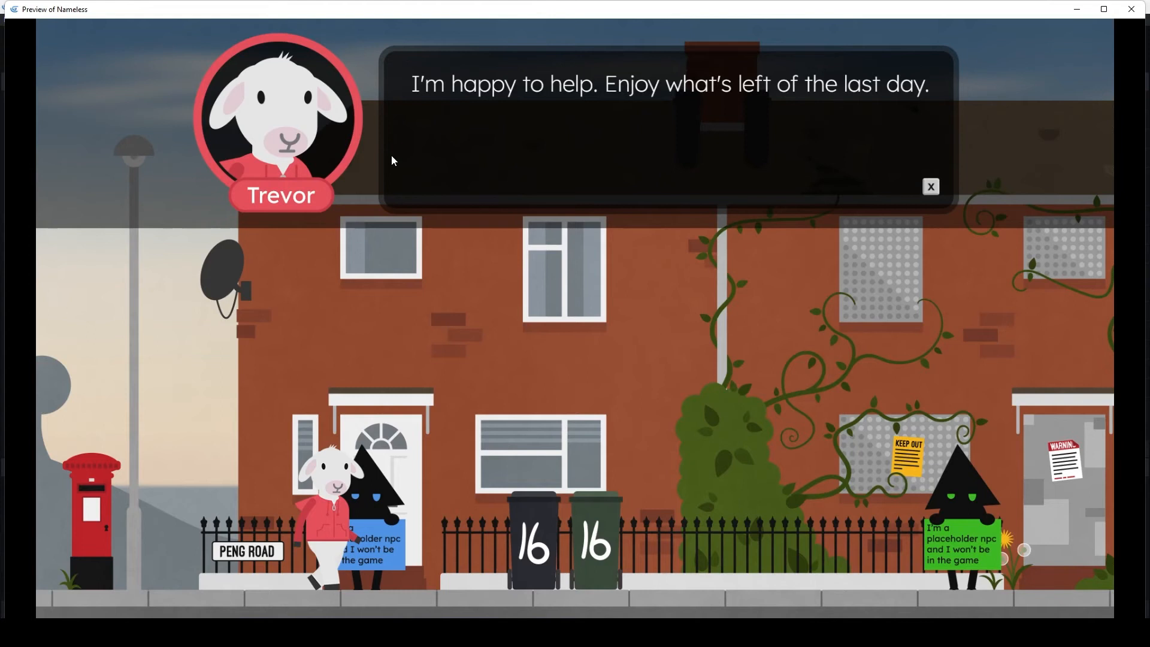
pyautogui.click(393, 161)
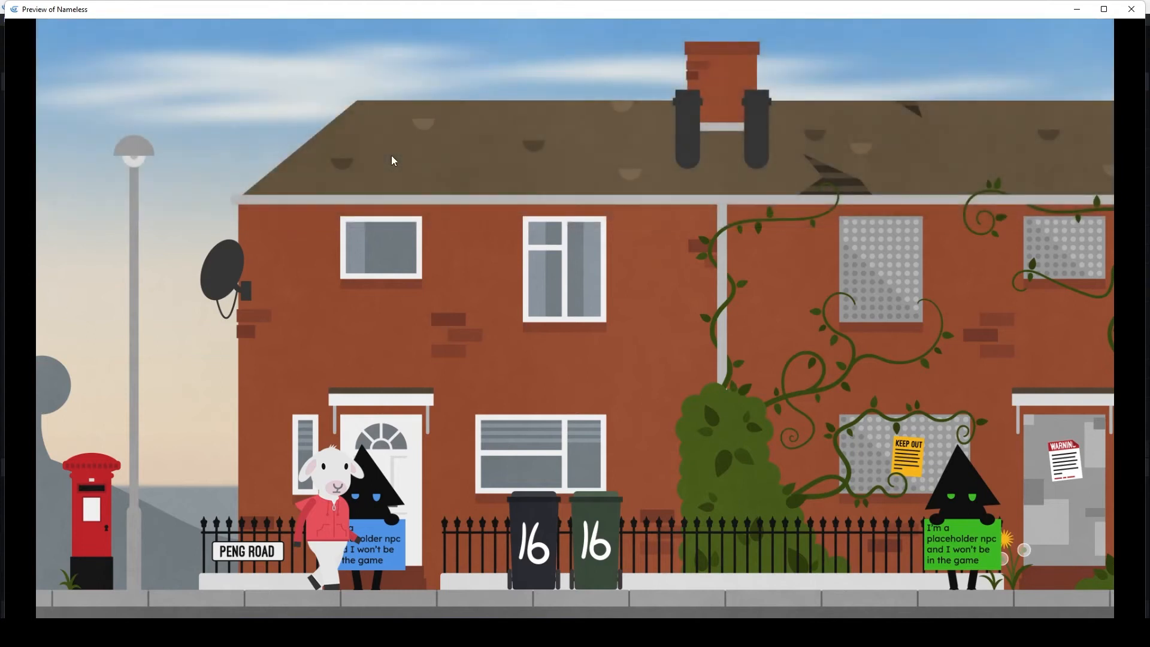
# - Talk to the blue placeholder NPC again and advance the "Hi again!" follow-up dialogue to its end
pyautogui.press('x')
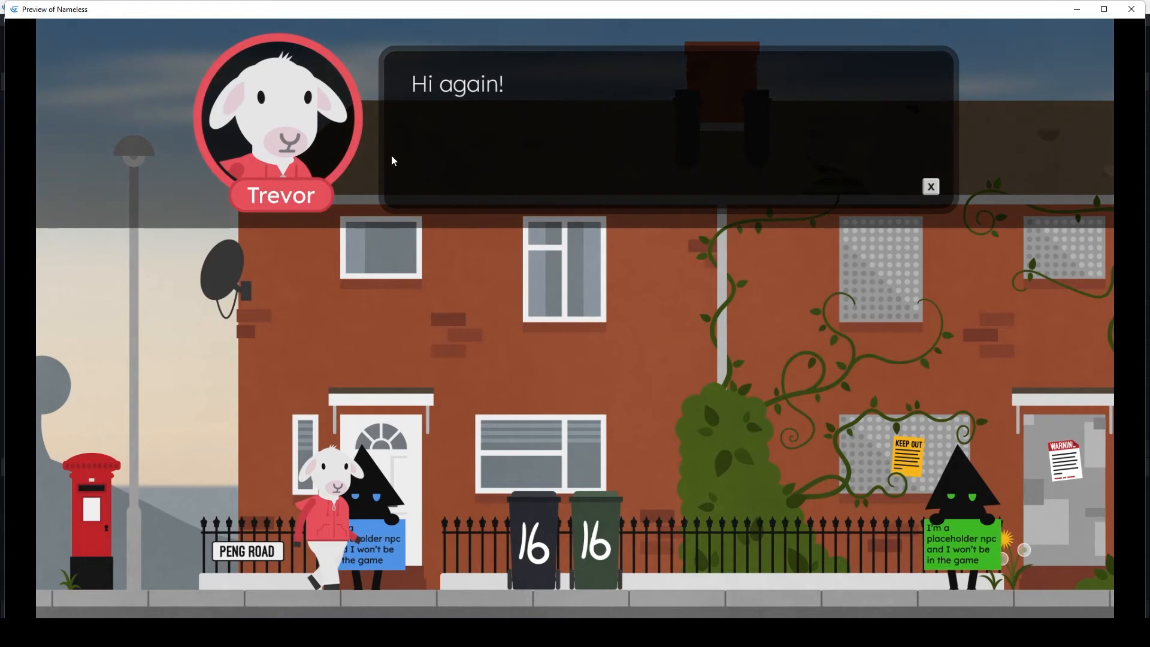
pyautogui.click(394, 160)
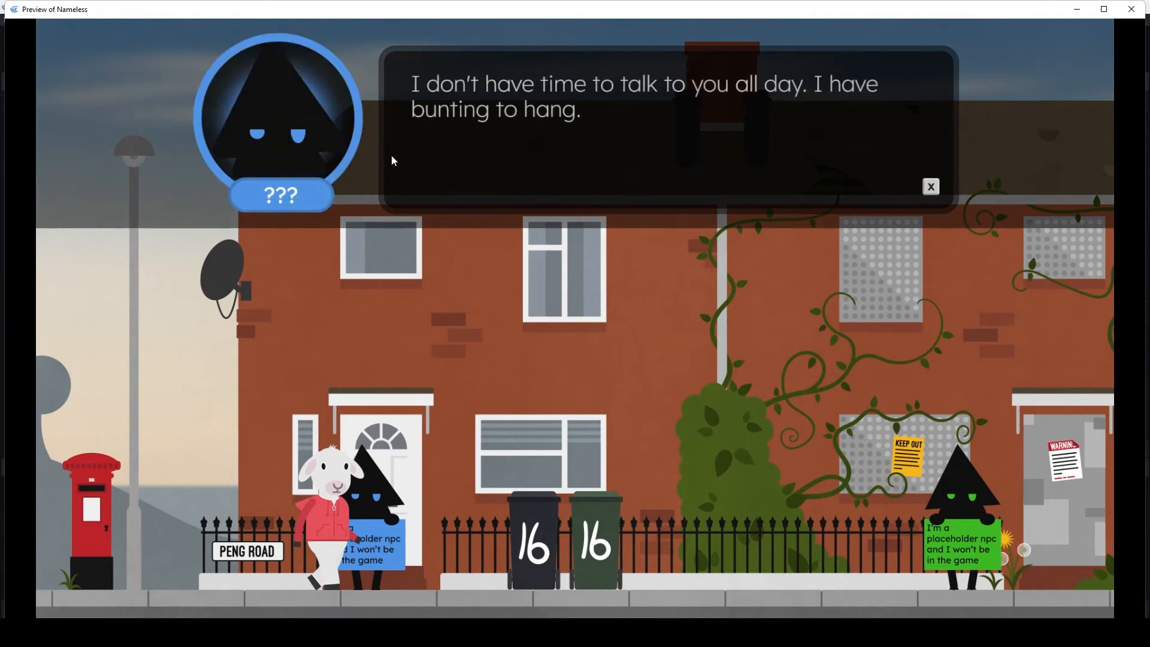
pyautogui.click(394, 161)
pyautogui.click(394, 160)
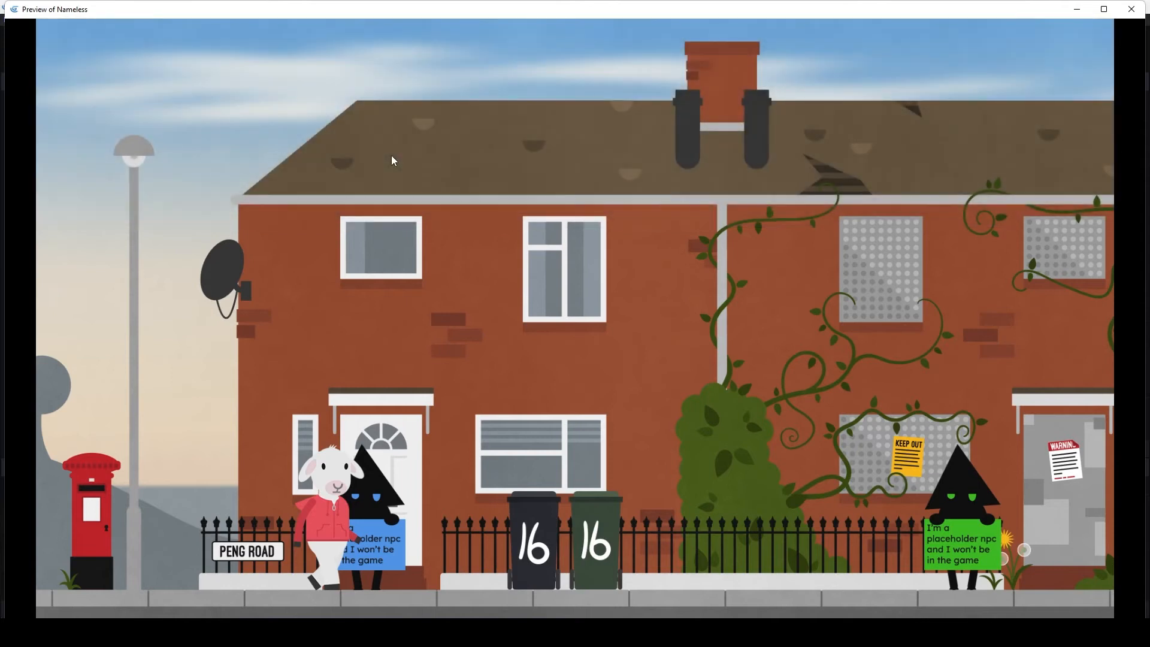
# - Replay the blue placeholder NPC's follow-up dialogue three more times without moving the sheep away
pyautogui.press('x')
pyautogui.click(394, 161)
pyautogui.click(393, 161)
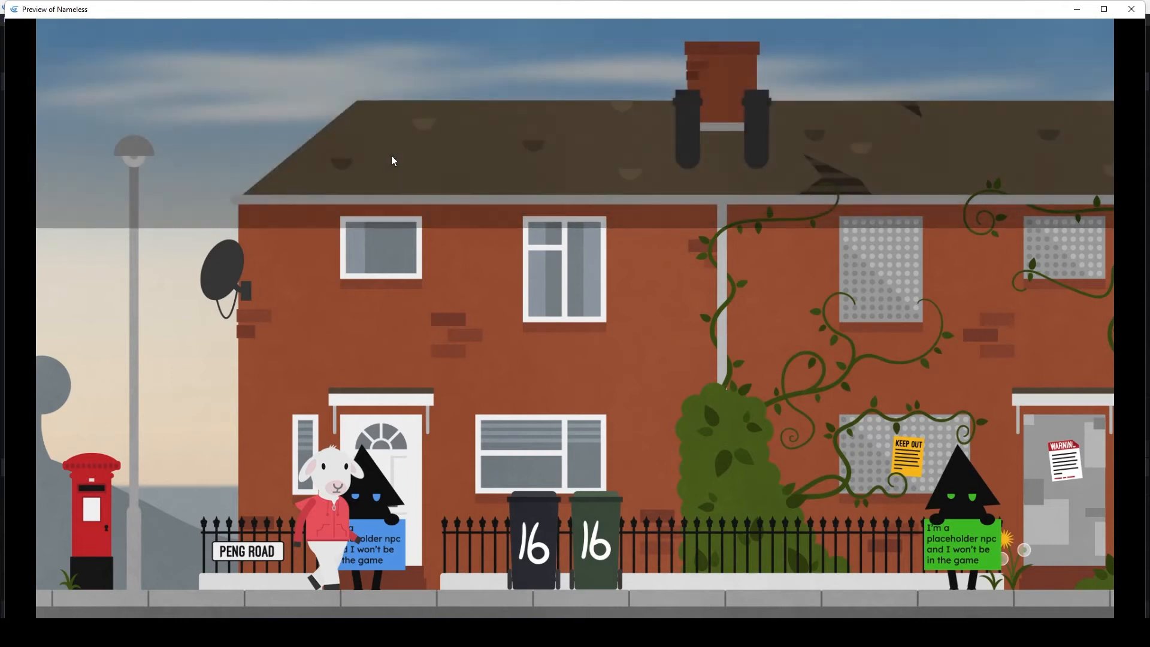
pyautogui.press('x')
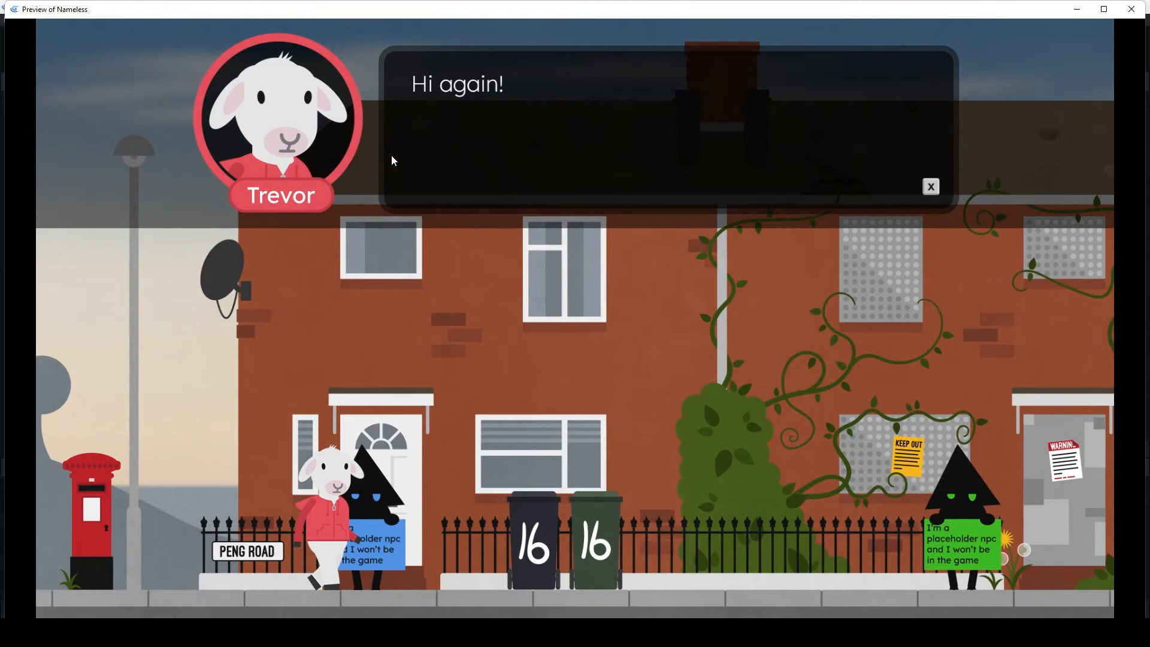
pyautogui.press('x')
pyautogui.press('x')
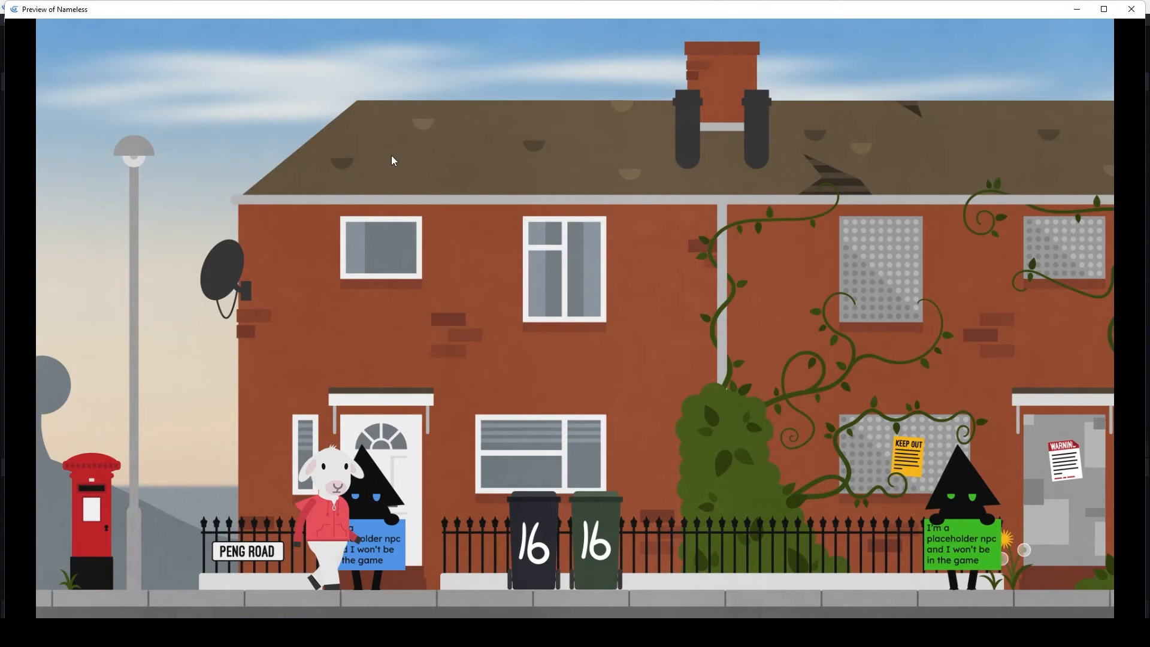
pyautogui.press('x')
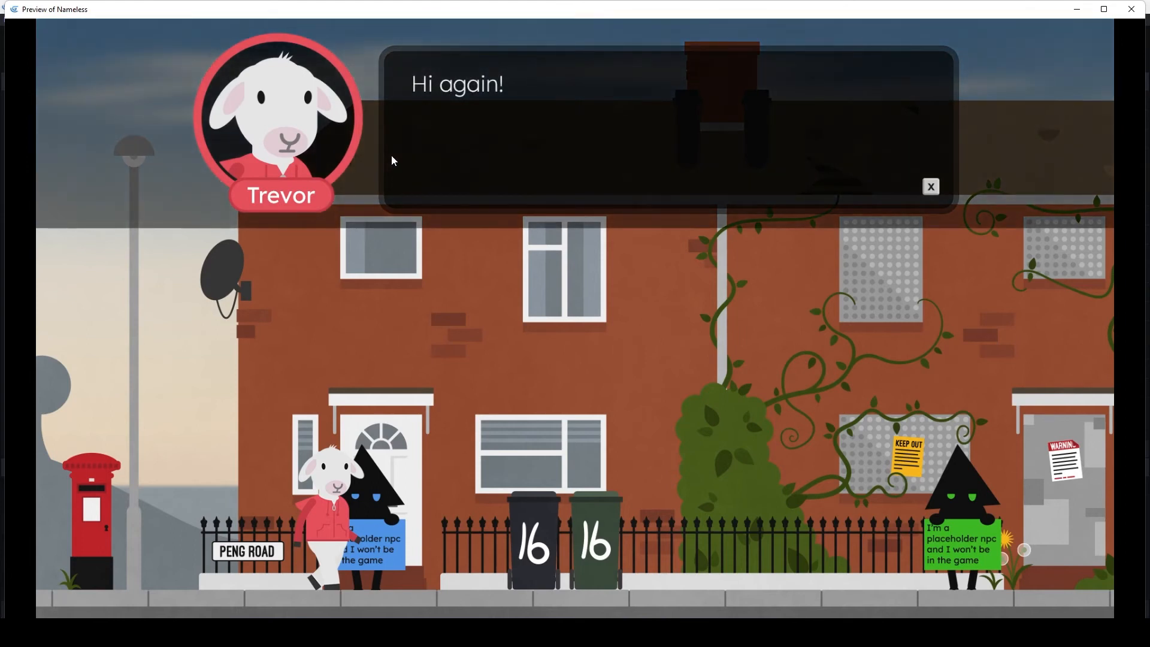
pyautogui.press('x')
# - Walk the sheep to the bin side of the blue NPC, face back towards it, and play through the follow-up dialogue
pyautogui.press('x')
pyautogui.press('Right')
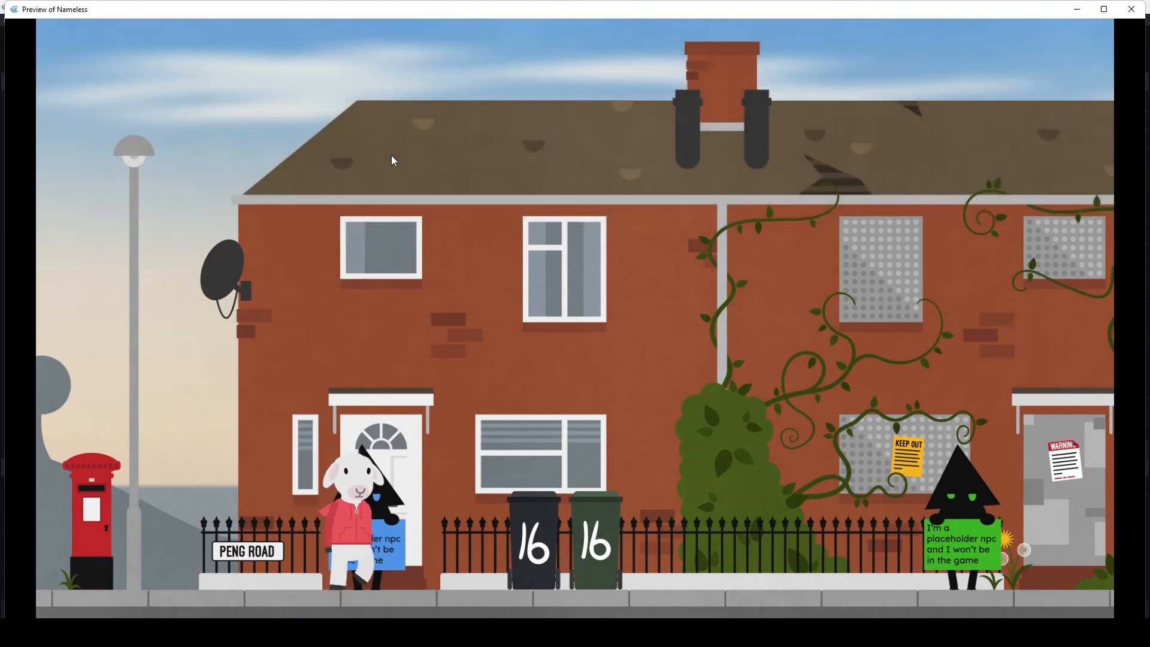
pyautogui.press('Left')
pyautogui.press('x')
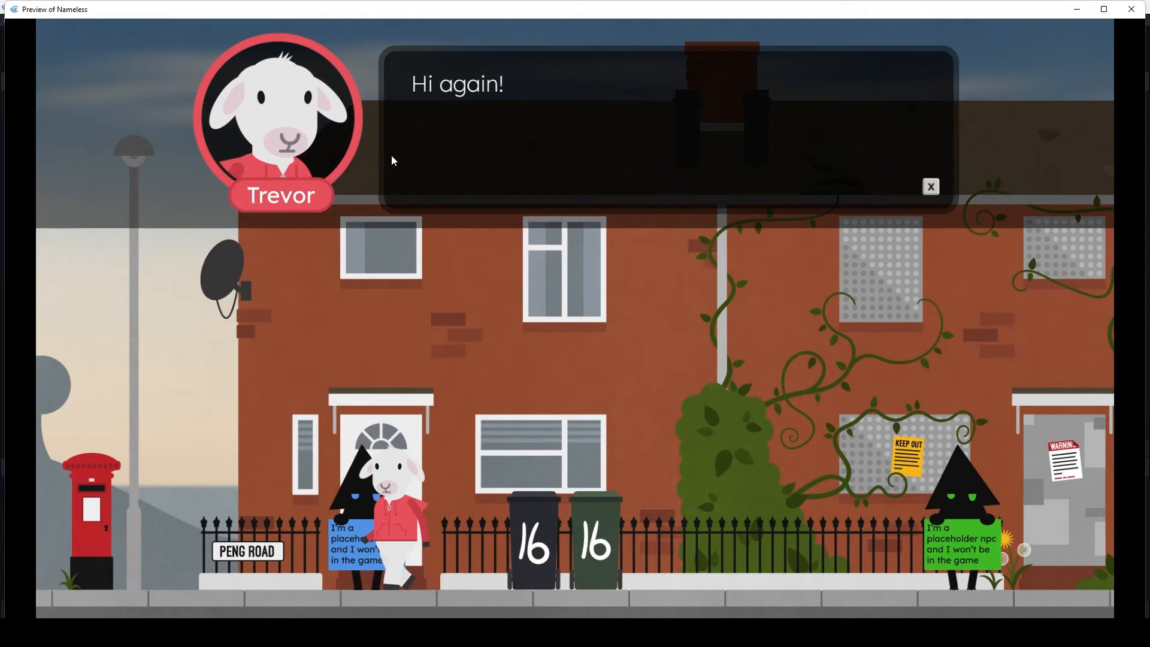
pyautogui.press('x')
pyautogui.press('x')
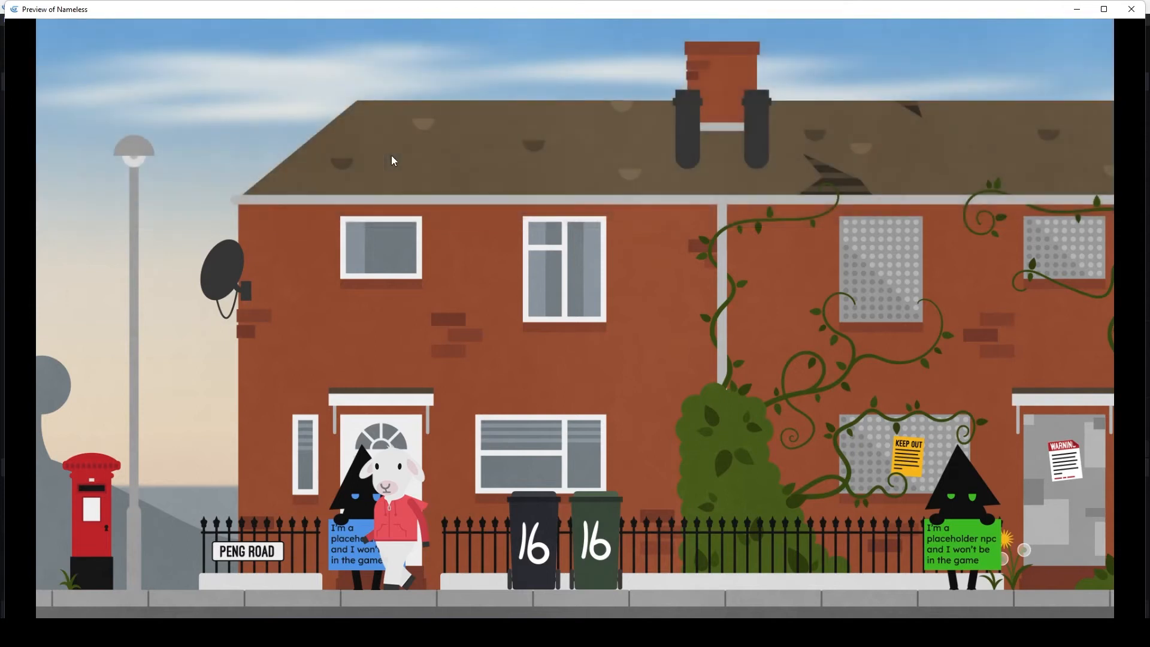
# - Walk the sheep back to the Peng Road side of the blue NPC and play its follow-up dialogue from there
pyautogui.press('Left')
pyautogui.press('Right')
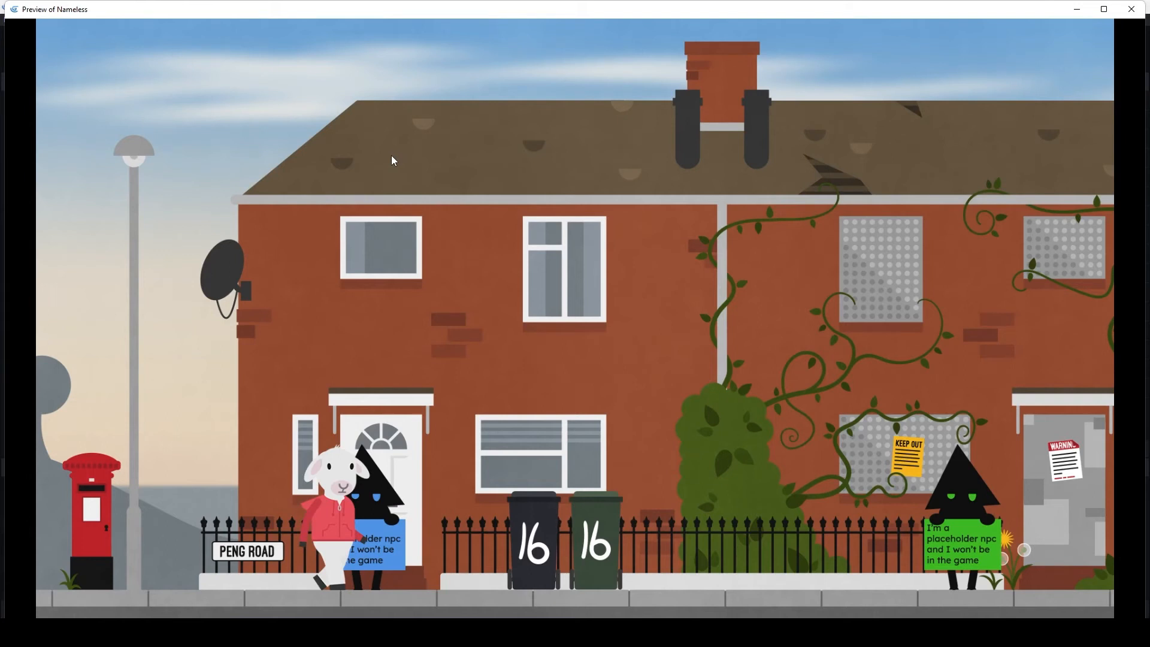
pyautogui.press('x')
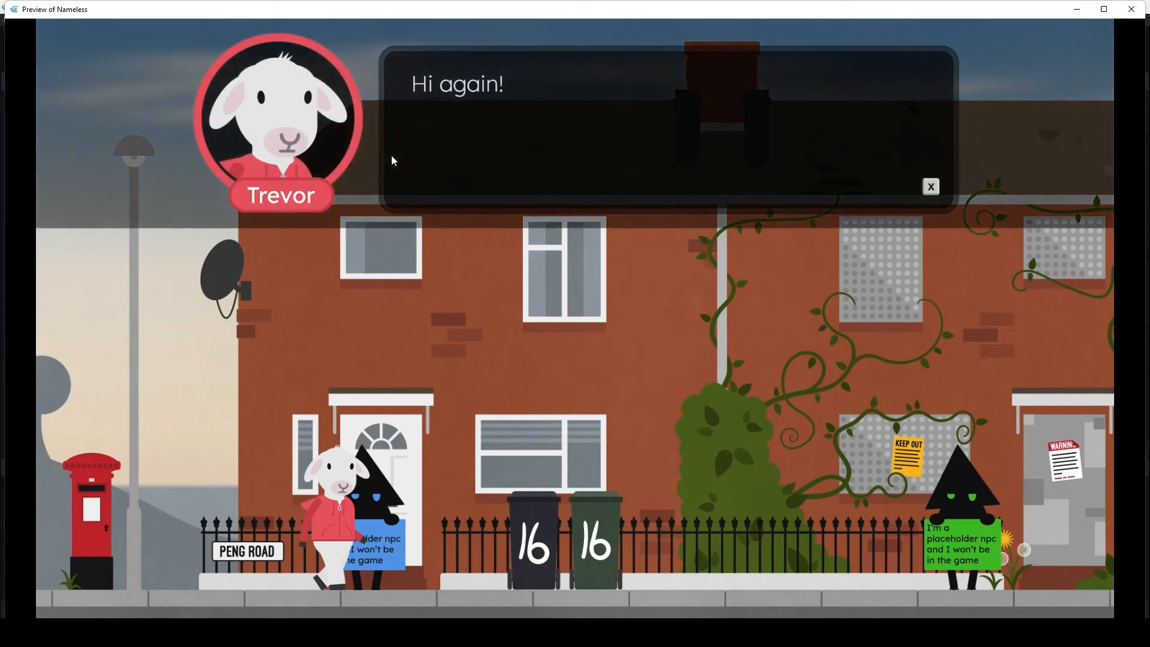
pyautogui.press('x')
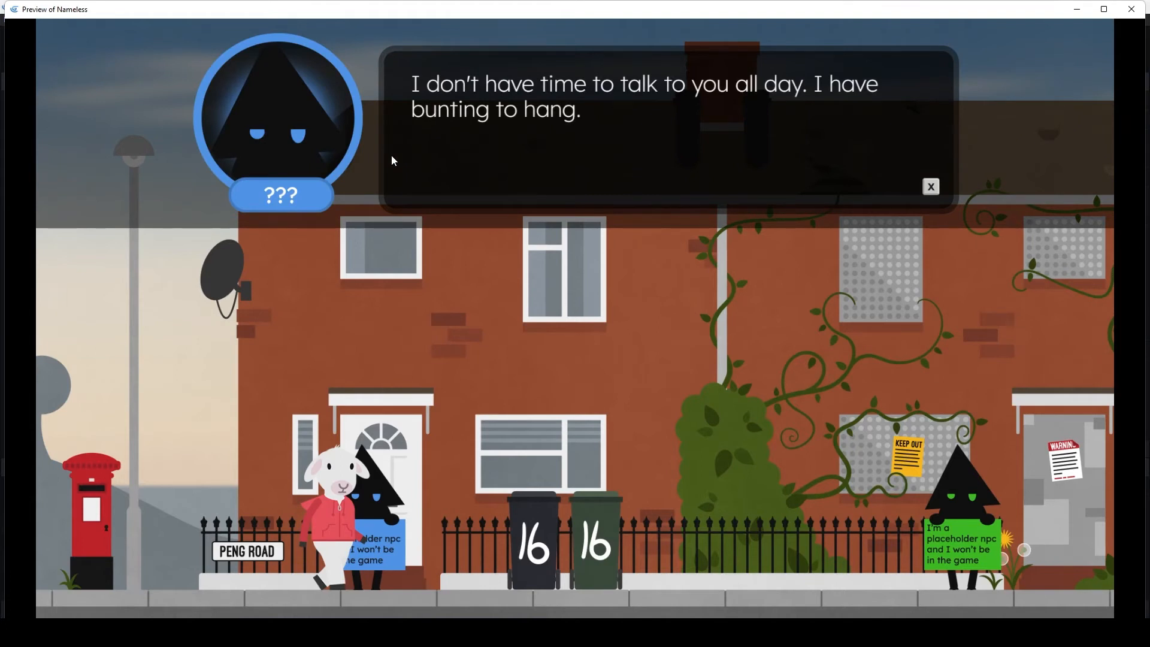
pyautogui.press('x')
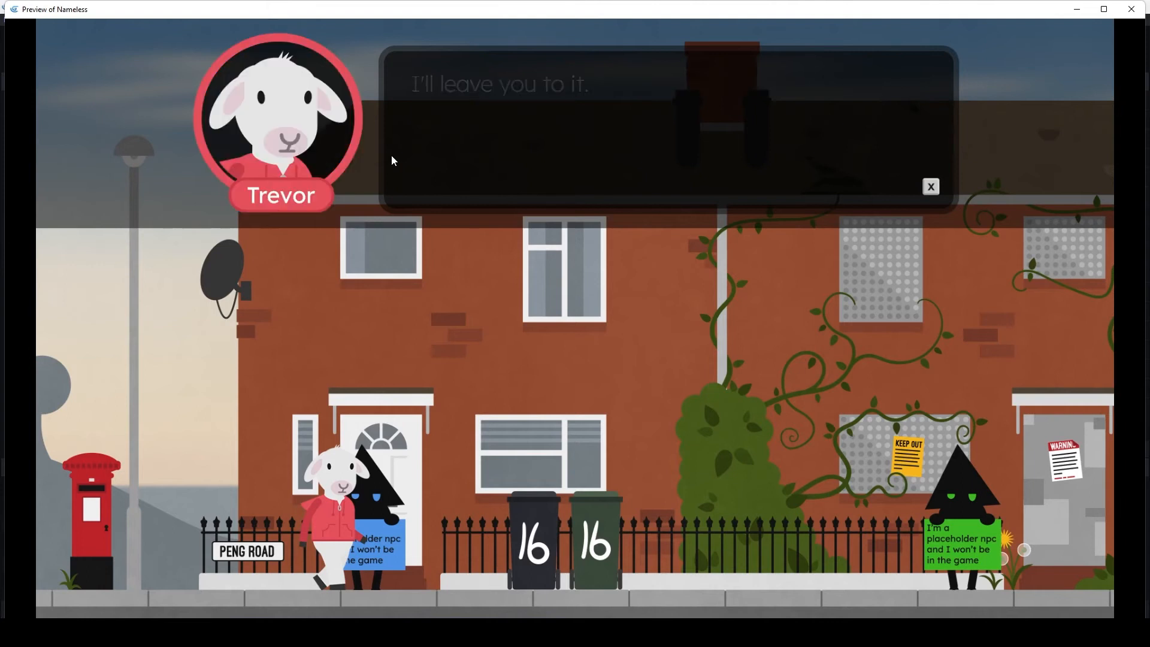
pyautogui.press('x')
# - Walk the sheep past the number 16 bins to the green placeholder NPC and play its first conversation to the end
pyautogui.press('Right')
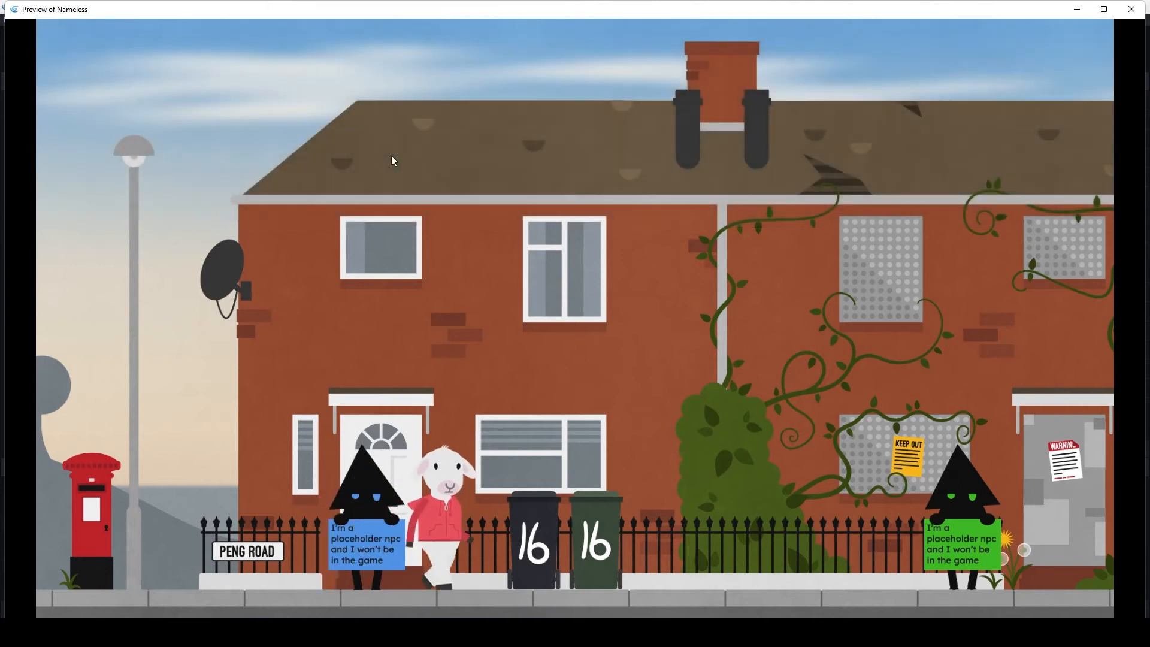
pyautogui.press('Right')
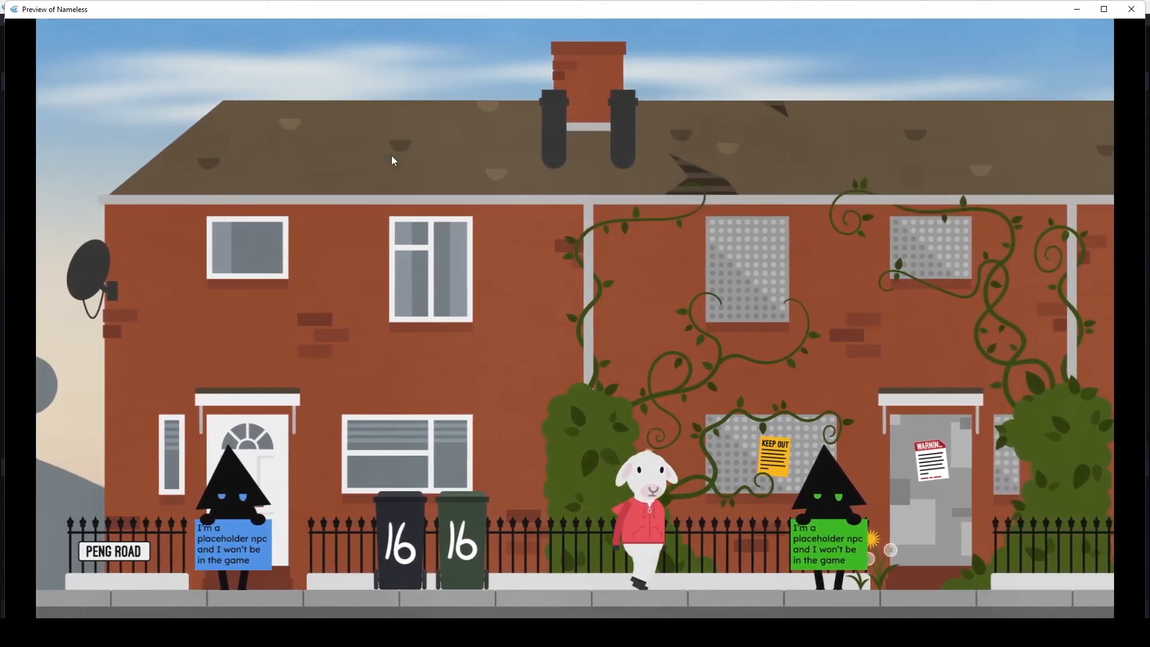
pyautogui.press('x')
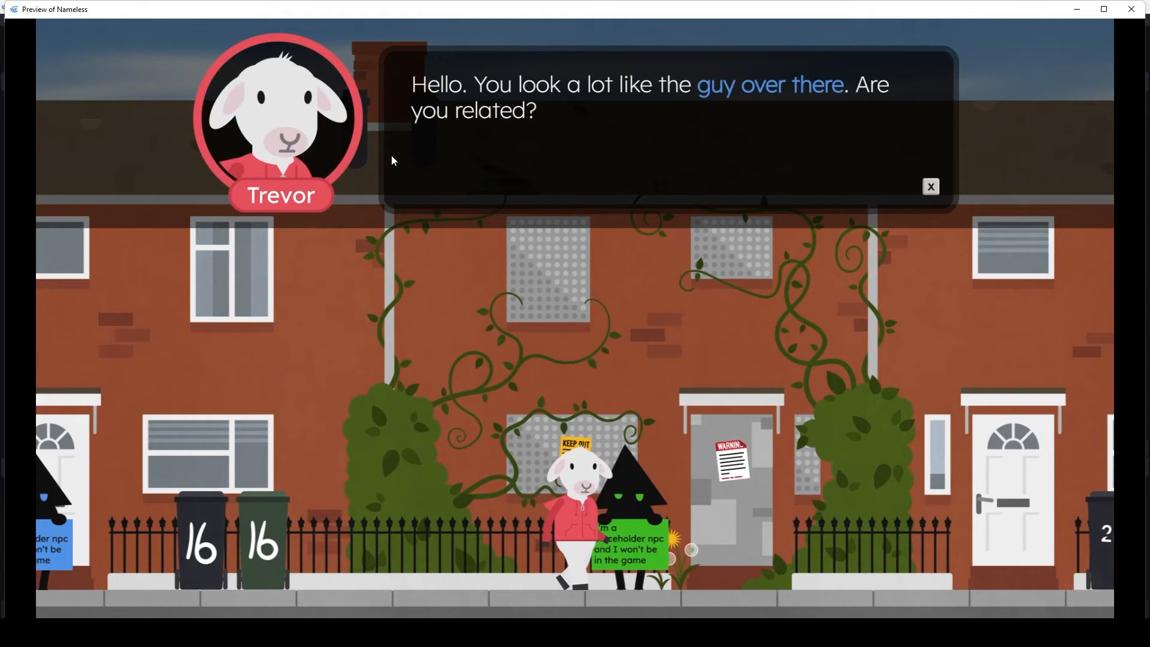
pyautogui.press('x')
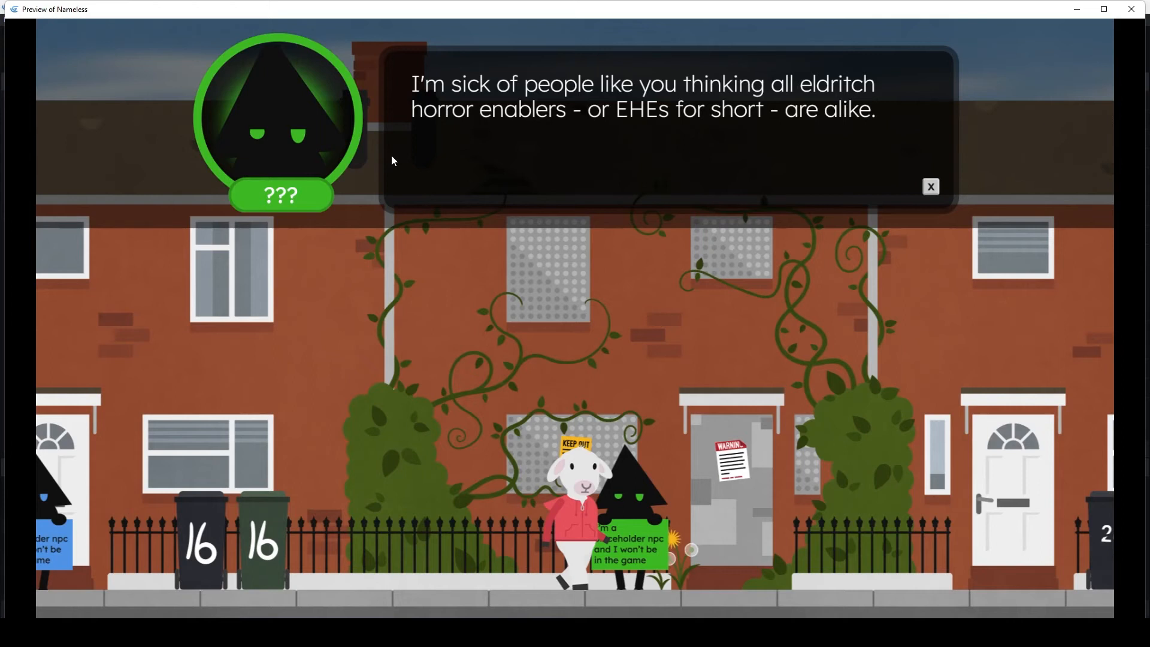
pyautogui.click(394, 160)
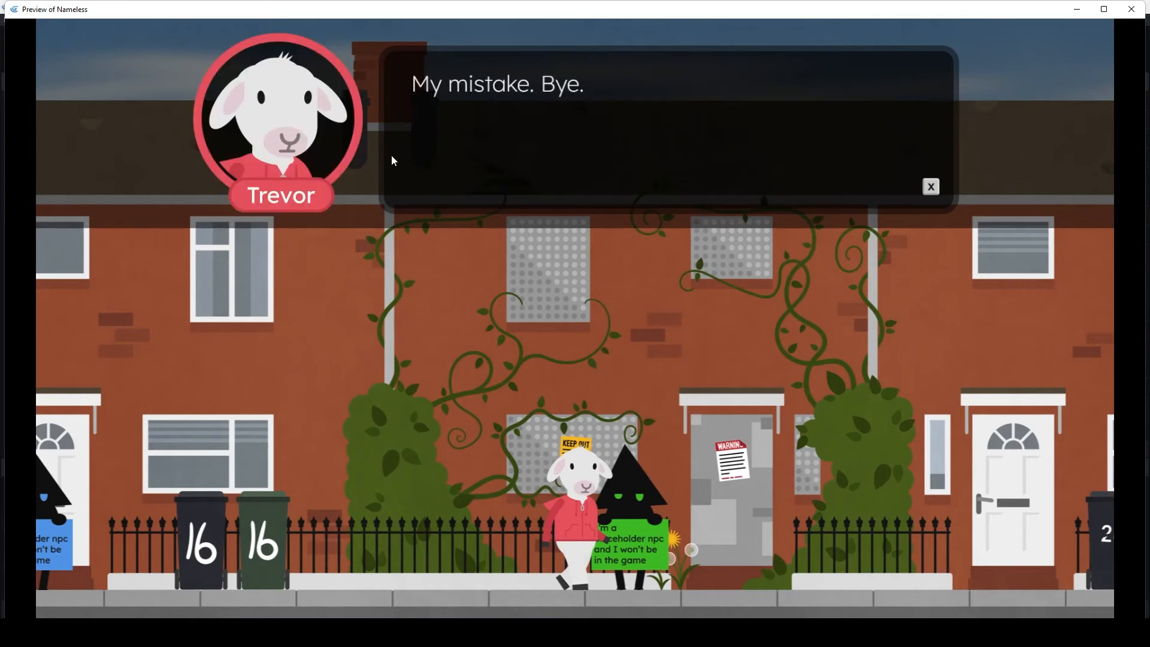
pyautogui.click(394, 160)
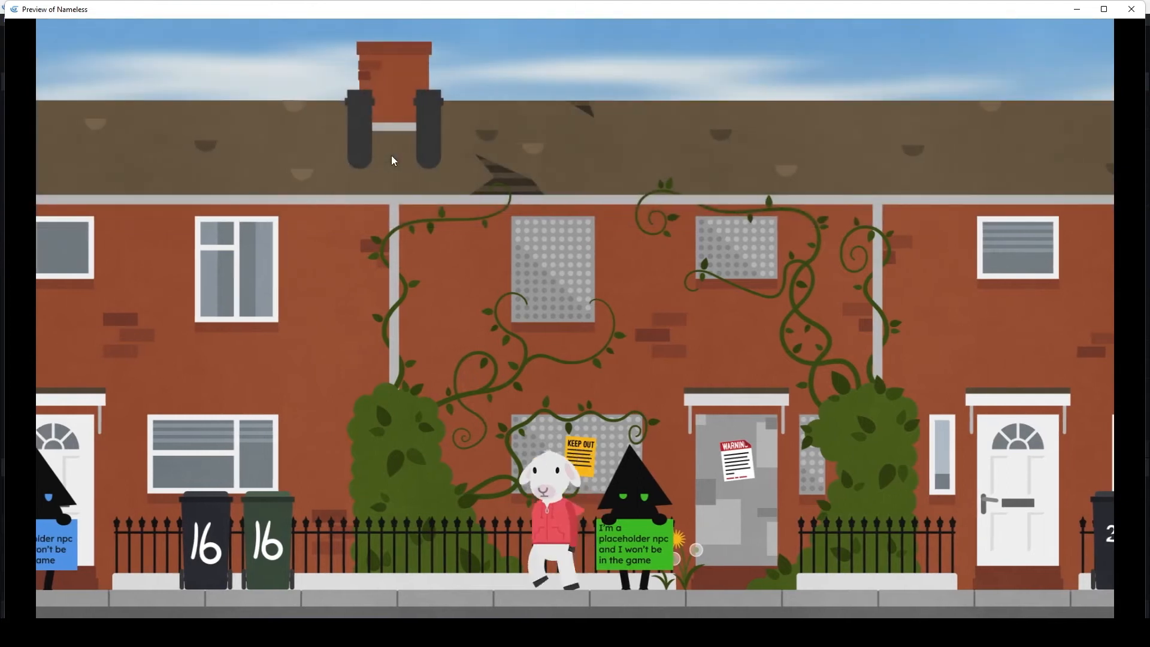
# - Turn the sheep back towards the green placeholder NPC and play through its "Hi again." follow-up dialogue
pyautogui.press('Right')
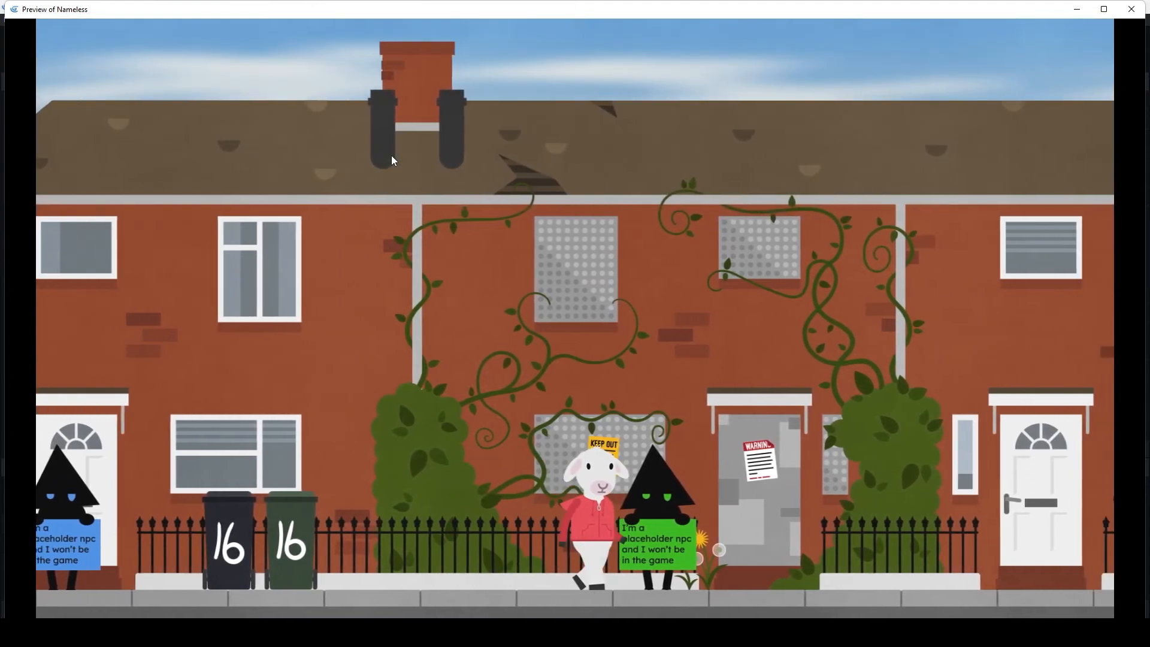
pyautogui.press('x')
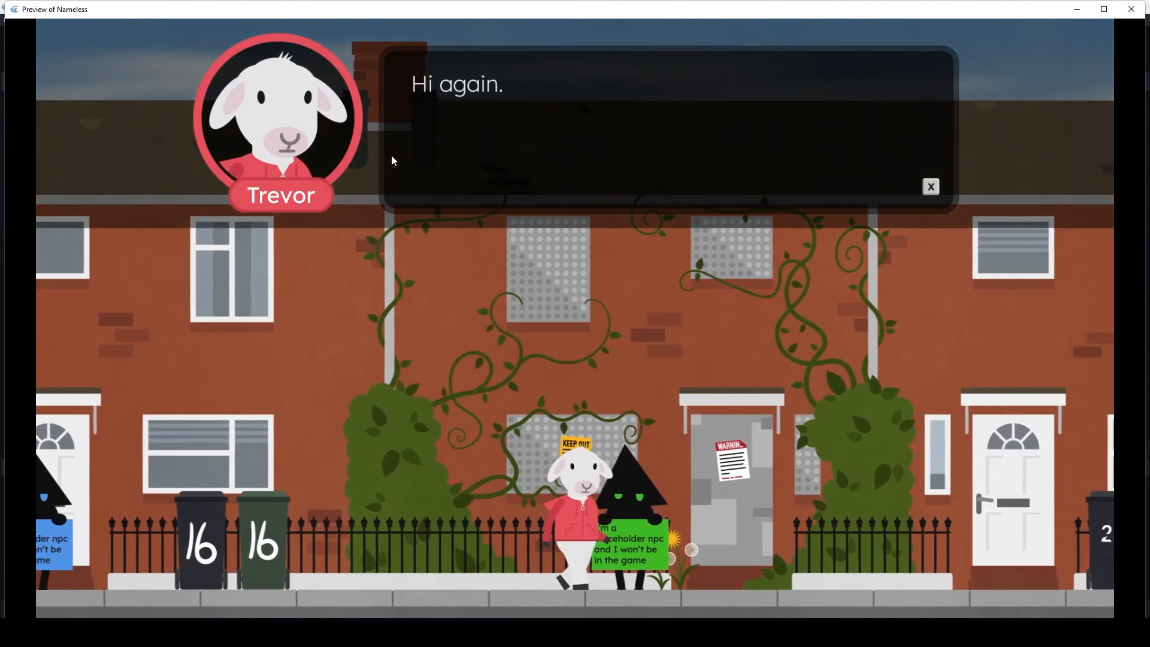
pyautogui.click(394, 160)
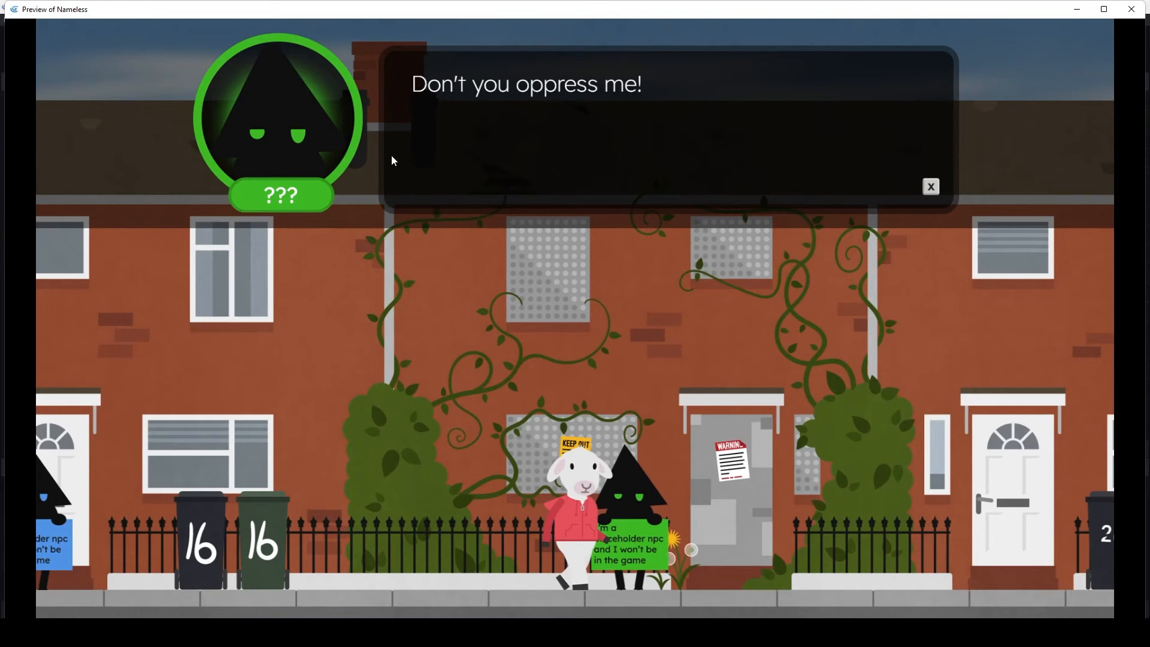
pyautogui.click(394, 161)
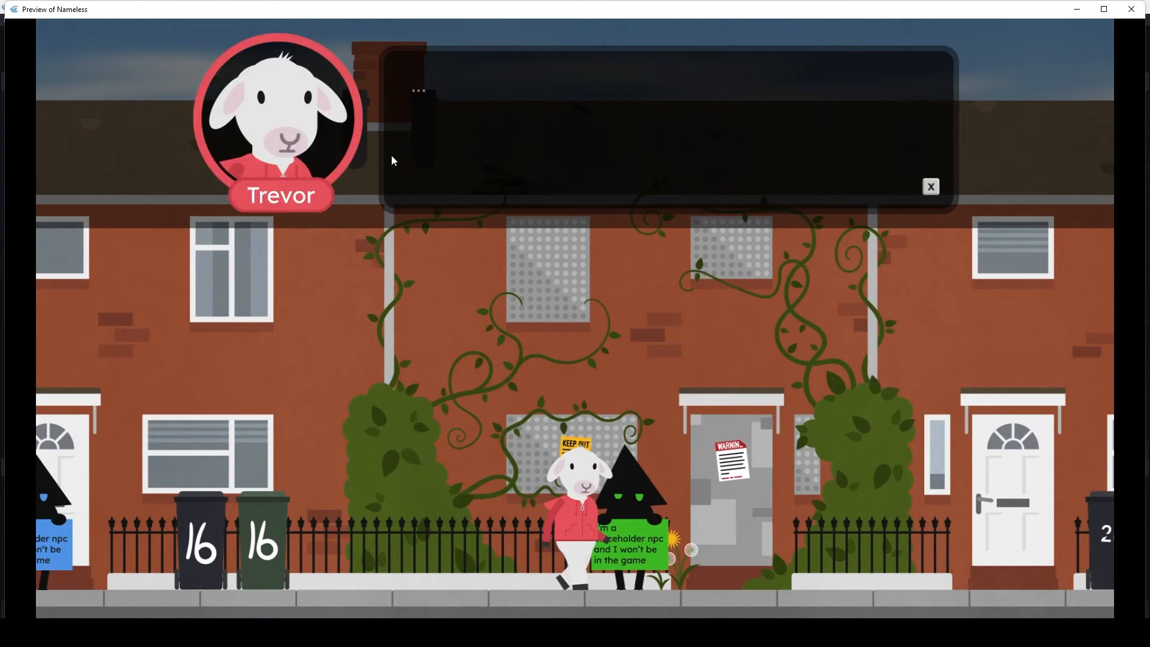
pyautogui.press('x')
# - Walk the sheep to the boarded-up door, then back to the blue NPC, and skip quickly through its repeated follow-up dialogue
pyautogui.press('Right')
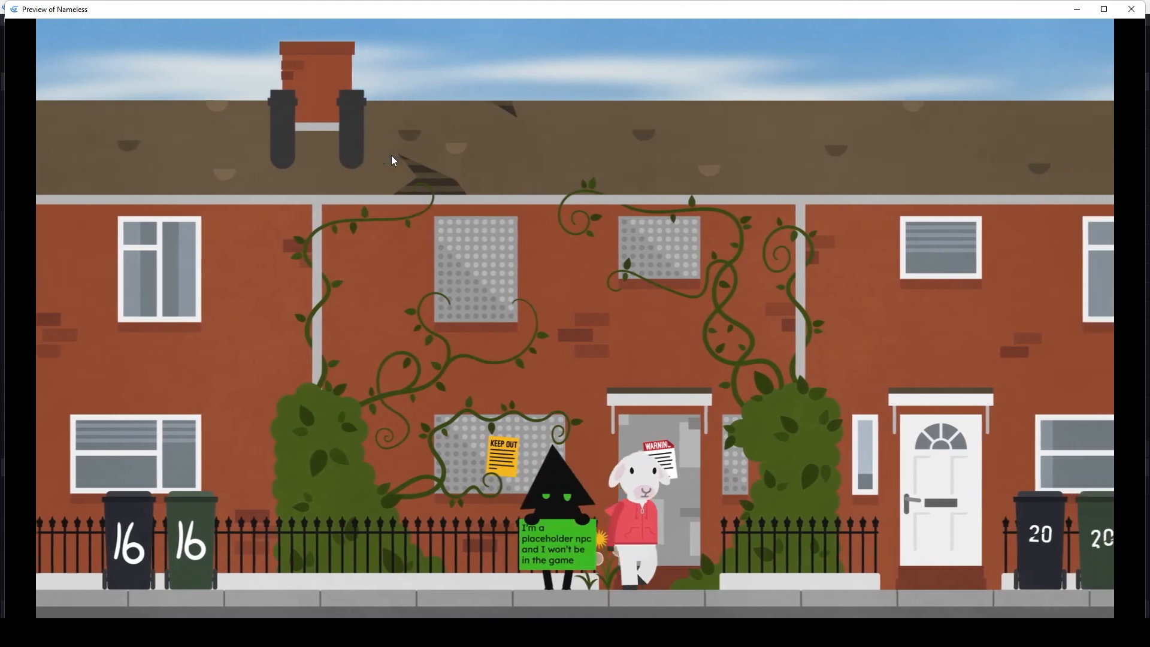
pyautogui.press('Left')
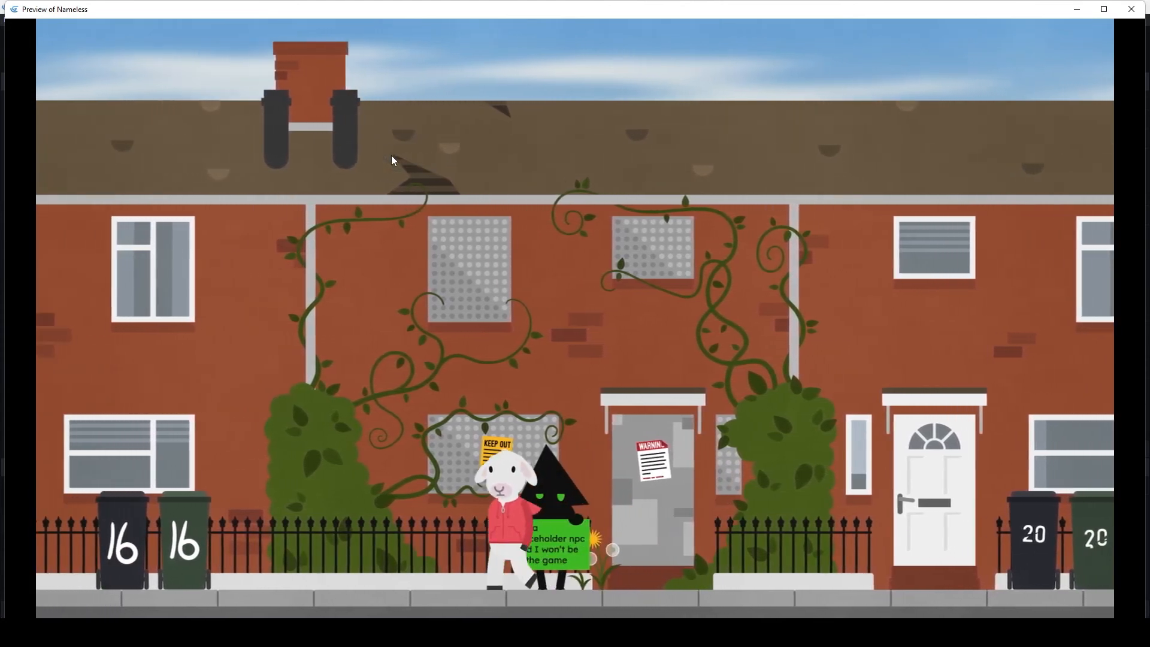
pyautogui.press('Left')
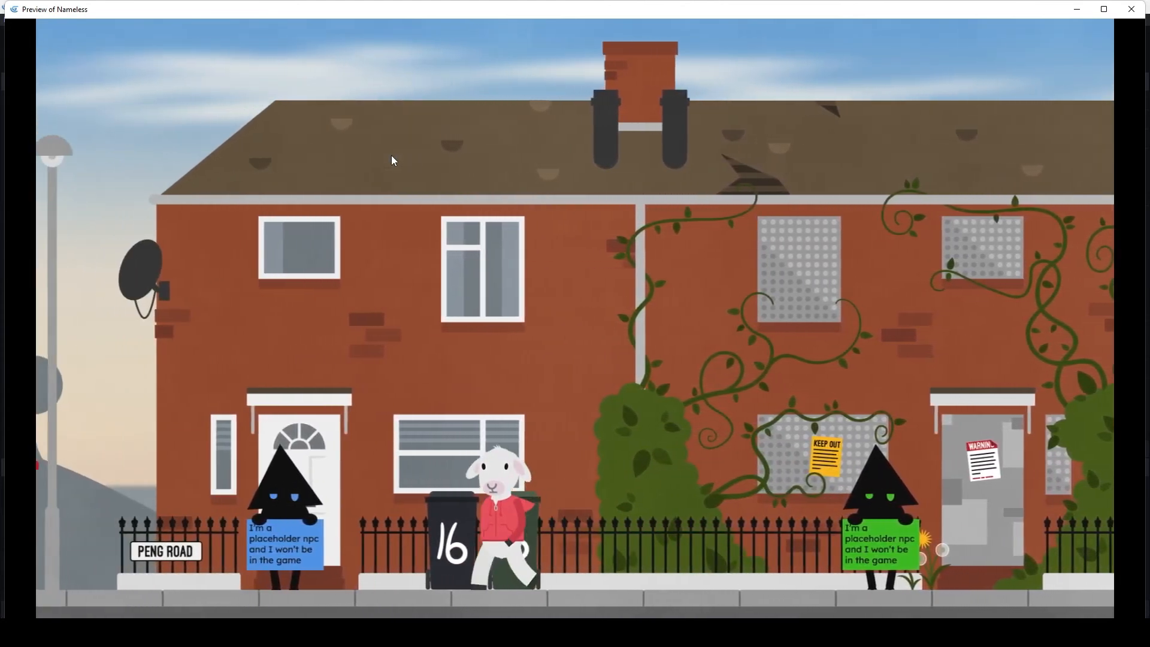
pyautogui.press('Left')
pyautogui.press('x')
pyautogui.press('x')
pyautogui.press('x')
pyautogui.press('x')
pyautogui.press('x')
pyautogui.press('x')
pyautogui.press('x')
pyautogui.press('x')
# - Walk the sheep to the Peng Road sign, turn back to the blue NPC, and start its follow-up dialogue
pyautogui.press('Left')
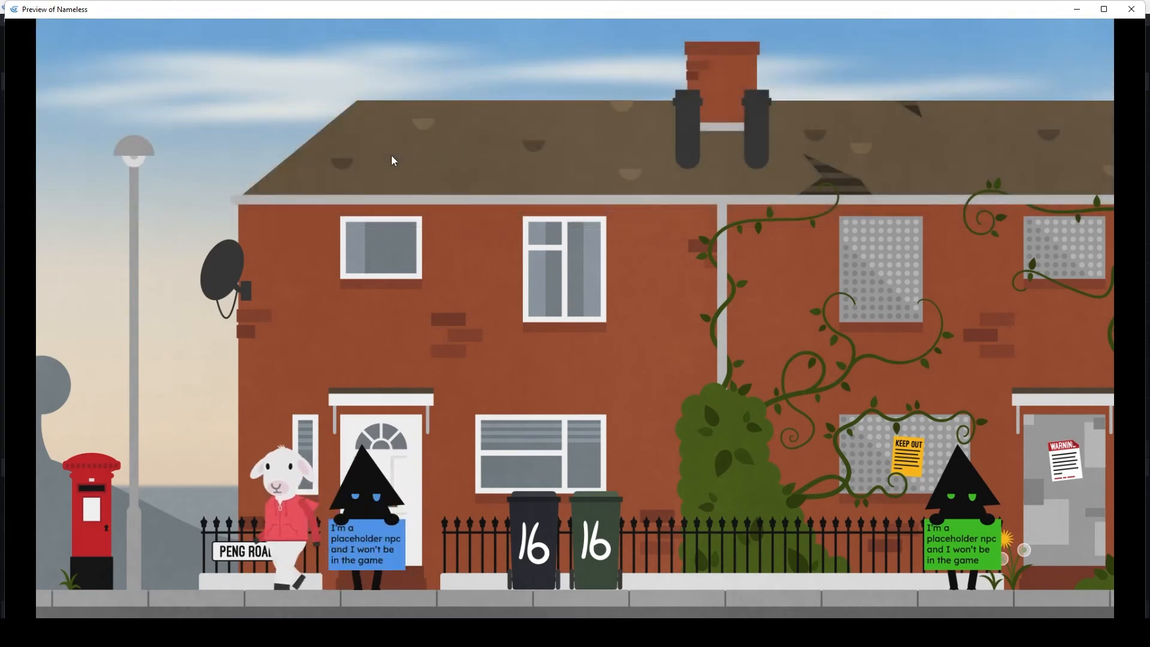
pyautogui.press('Right')
pyautogui.press('x')
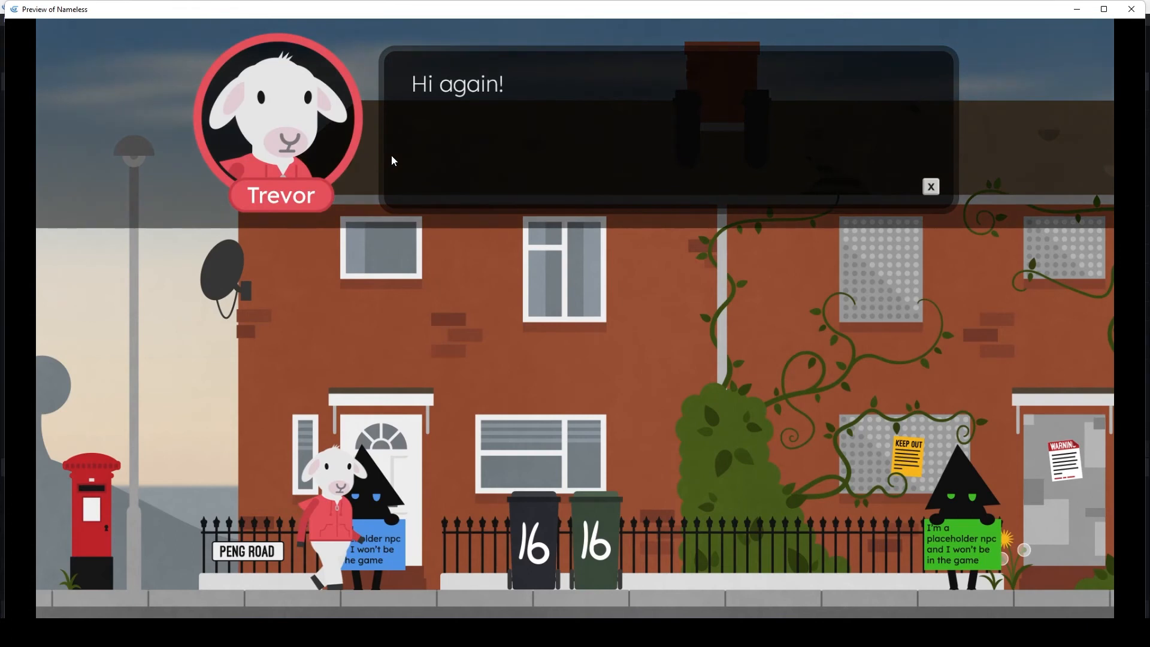
# - Play the blue NPC's "Hi again!" follow-up dialogue to its end and keep interacting to replay it several times
pyautogui.press('x')
pyautogui.press('x')
pyautogui.press('x')
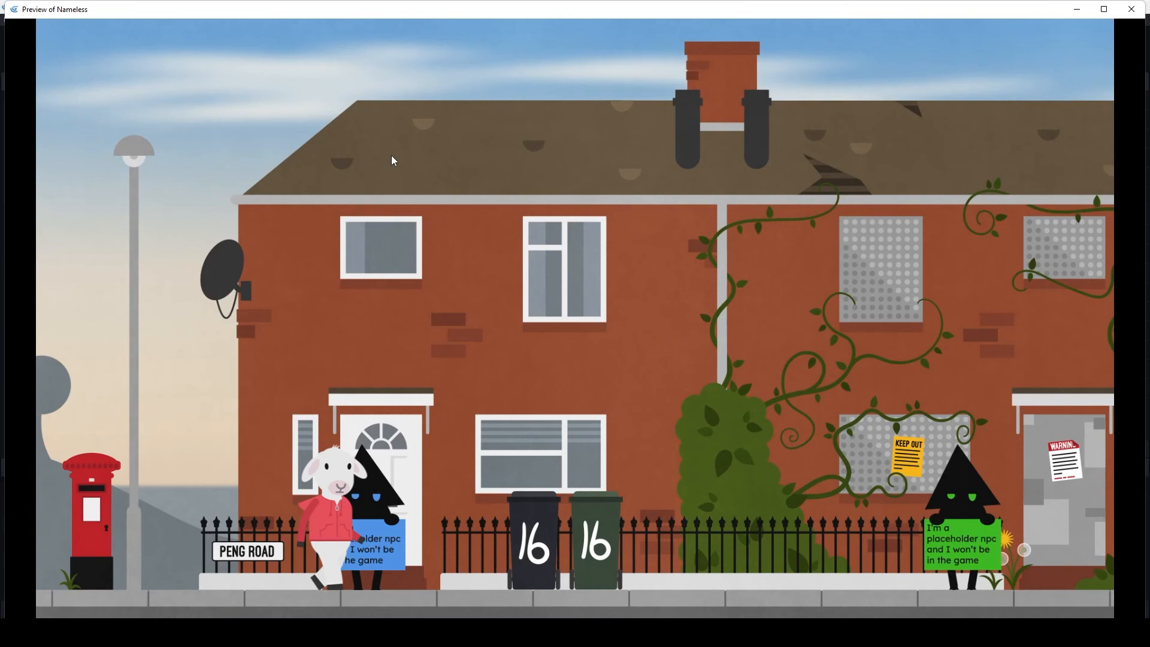
pyautogui.press('x')
pyautogui.press('x')
pyautogui.press('x')
pyautogui.press('x')
pyautogui.press('x')
pyautogui.press('x')
pyautogui.press('x')
pyautogui.press('x')
pyautogui.press('x')
pyautogui.press('x')
pyautogui.press('x')
pyautogui.press('x')
pyautogui.press('x')
pyautogui.press('x')
pyautogui.press('x')
pyautogui.press('x')
# - Approach the blue NPC from the bins side in short steps, trying to start the dialogue at each distance
pyautogui.press('Left')
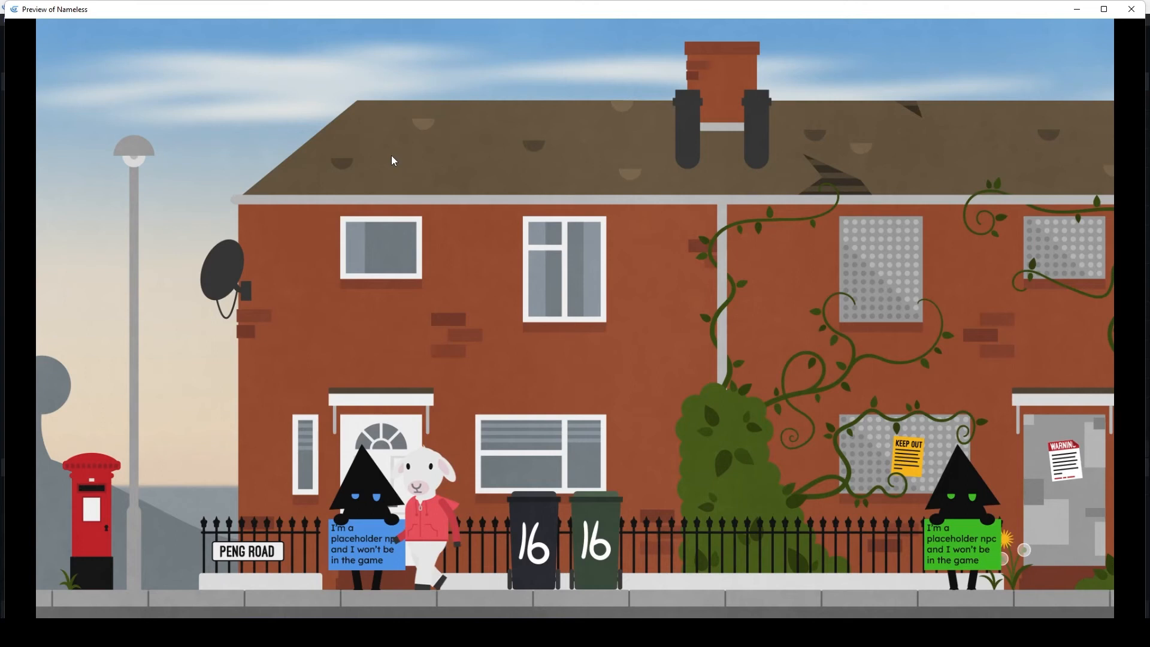
pyautogui.press('Left')
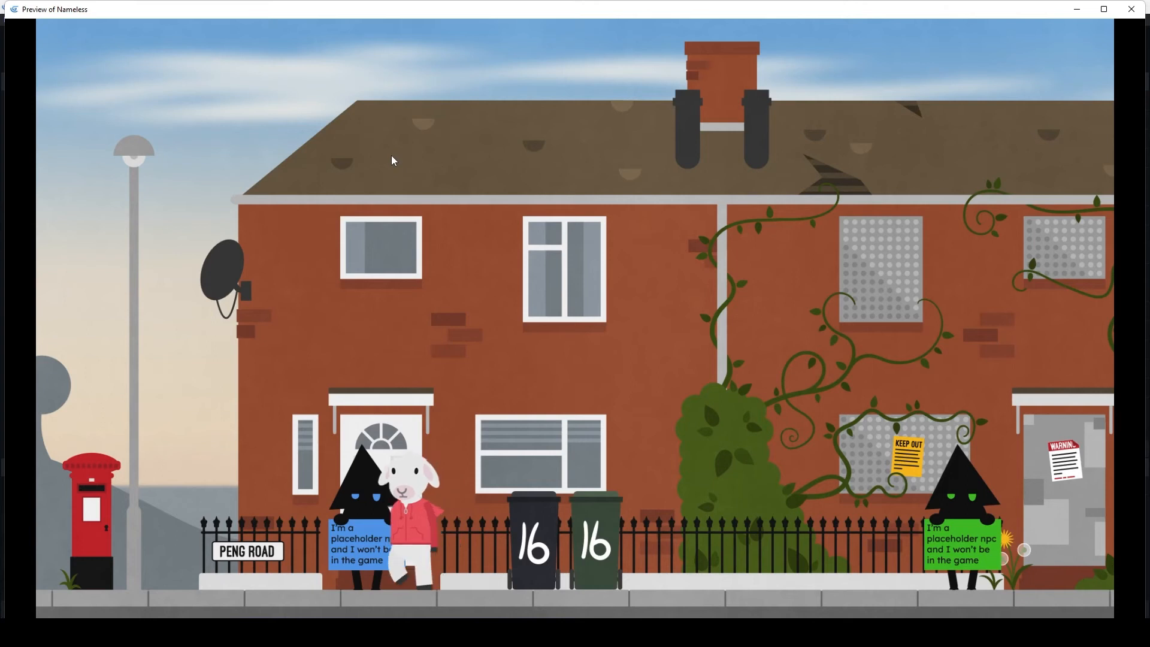
pyautogui.press('x')
pyautogui.press('x')
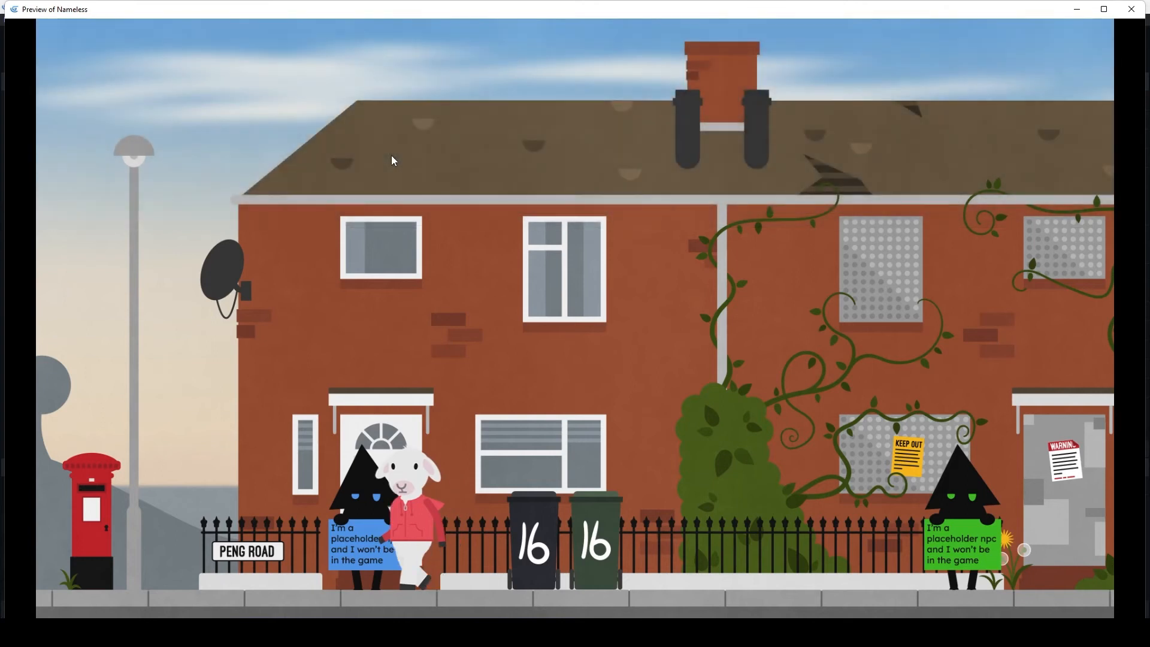
pyautogui.press('x')
pyautogui.press('x')
pyautogui.press('Left')
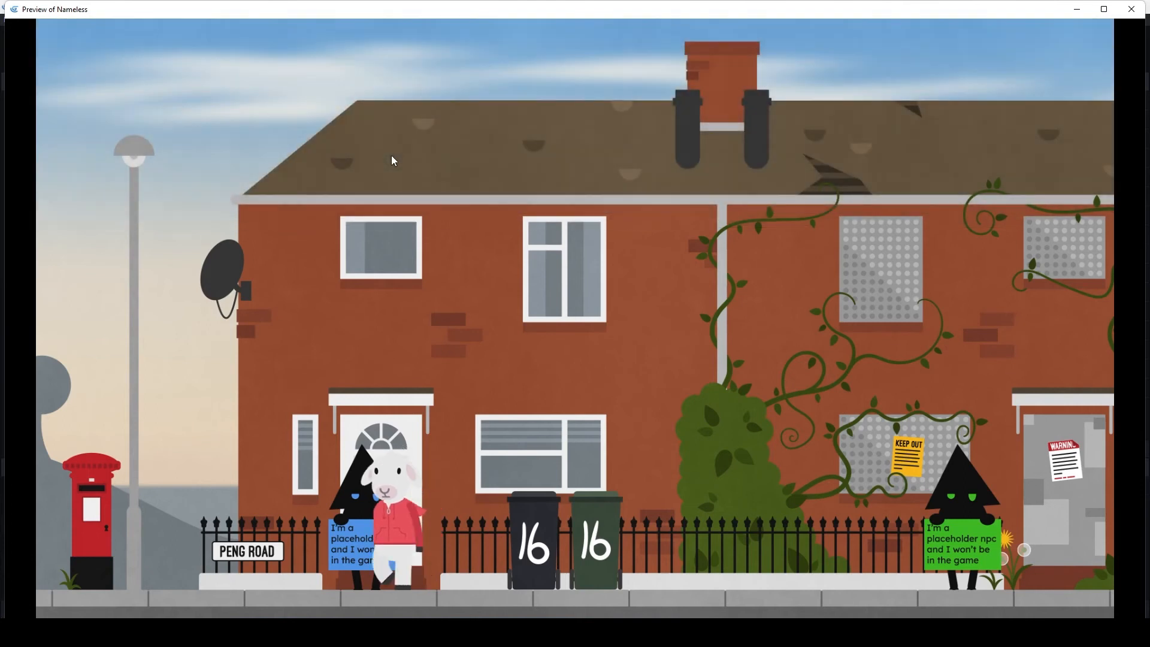
# - Walk the sheep to the number 16 bins, jump onto them, and leap across to the blue NPC's door canopy
pyautogui.press('Right')
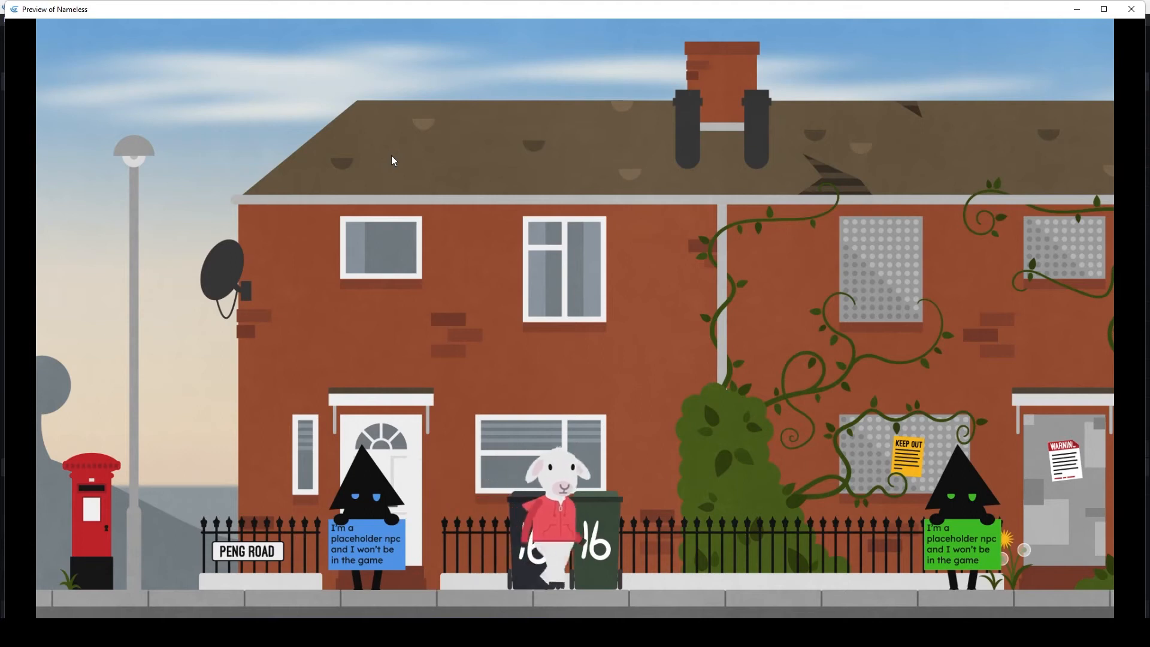
pyautogui.press('space')
pyautogui.press('Left')
pyautogui.press('space')
pyautogui.press('Left')
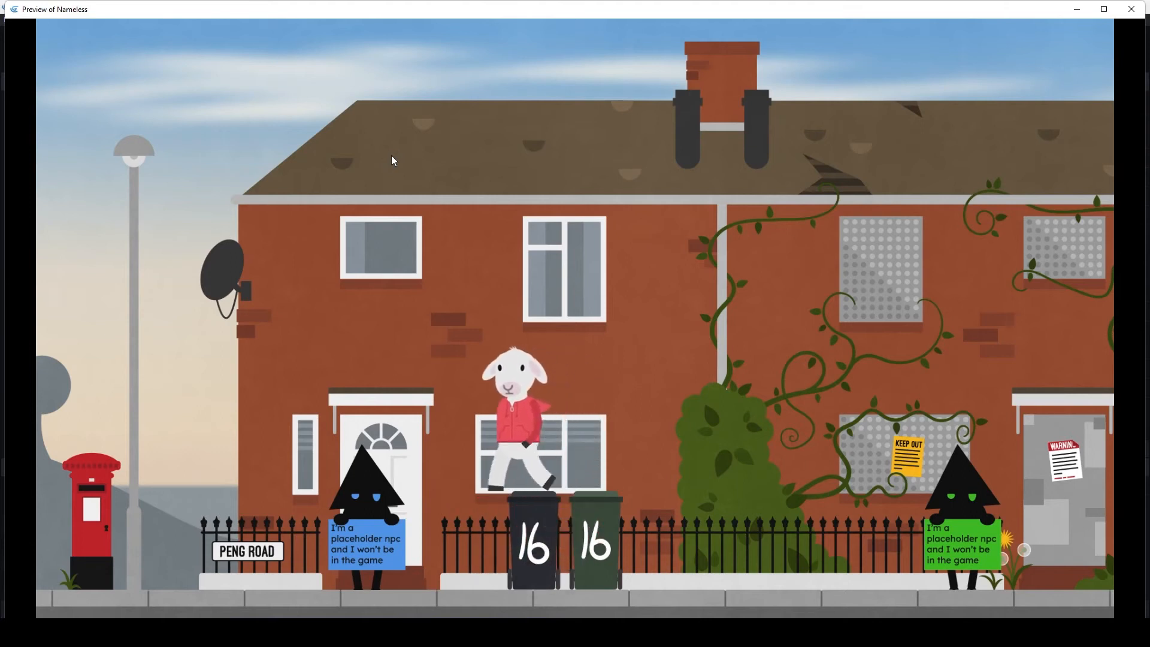
pyautogui.press('Right')
pyautogui.press('Left')
pyautogui.press('Right')
pyautogui.press('Right')
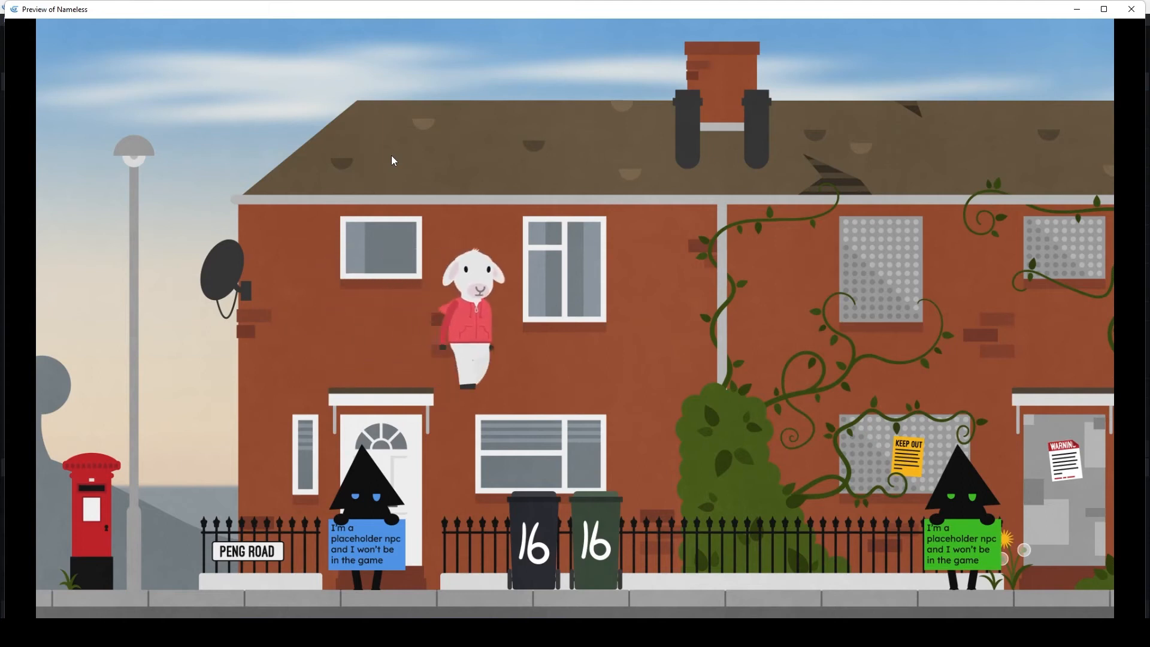
pyautogui.press('Left')
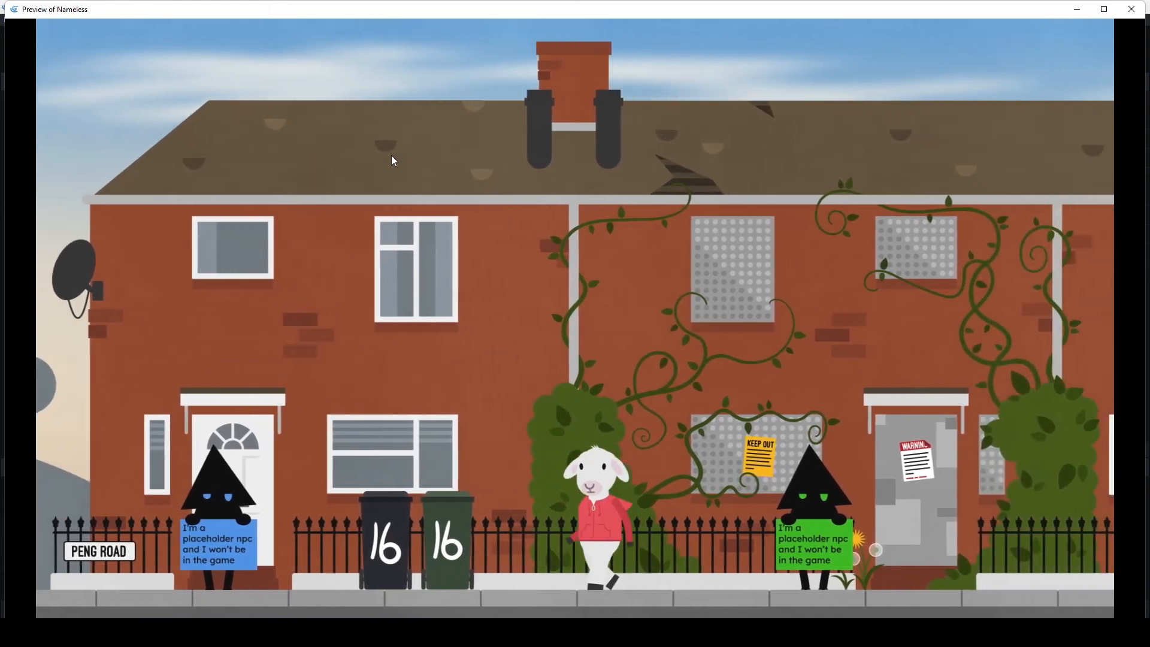
pyautogui.press('space')
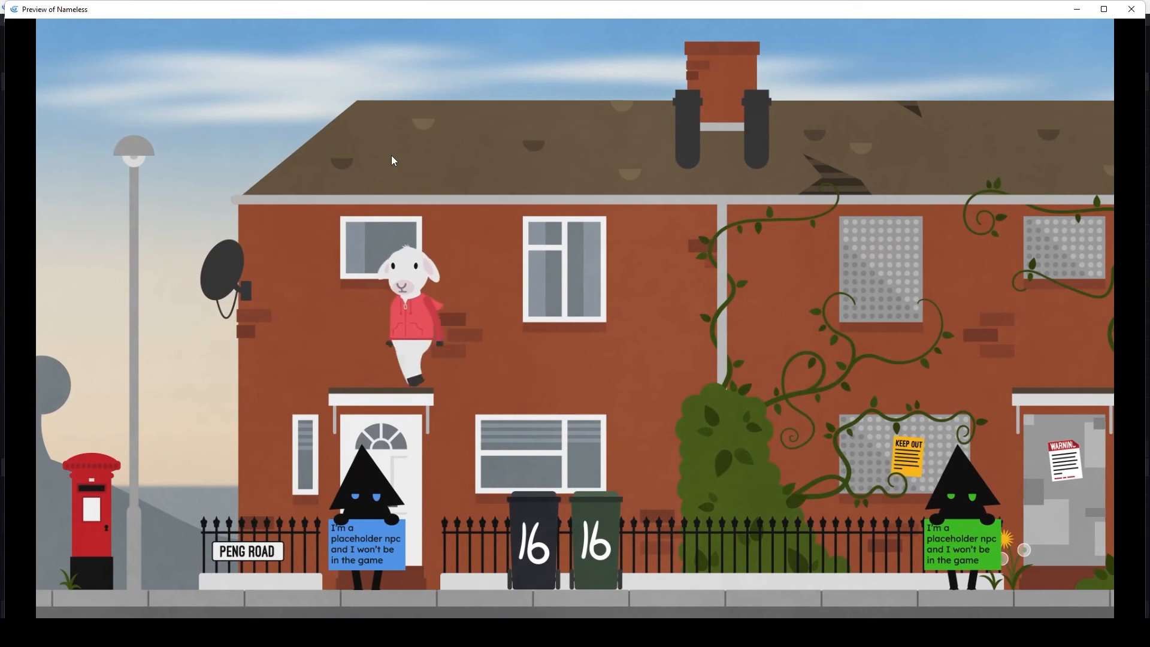
# - Bounce the sheep back and forth on top of the number 16 bins, changing direction between jumps
pyautogui.press('Right')
pyautogui.press('Right')
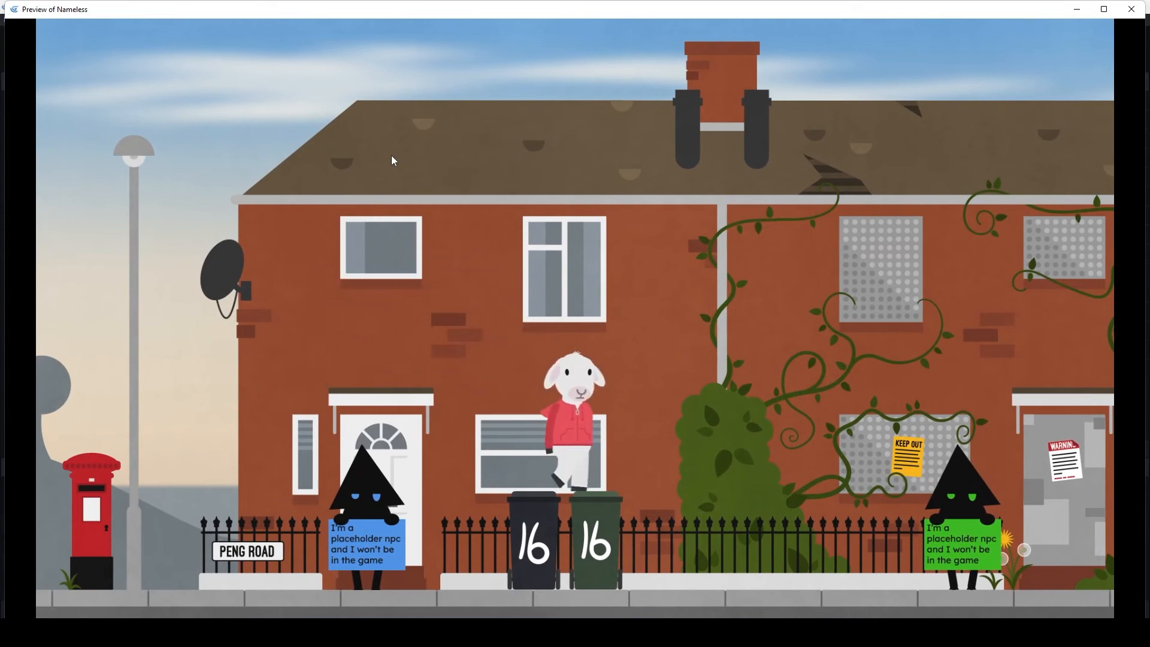
pyautogui.press('space')
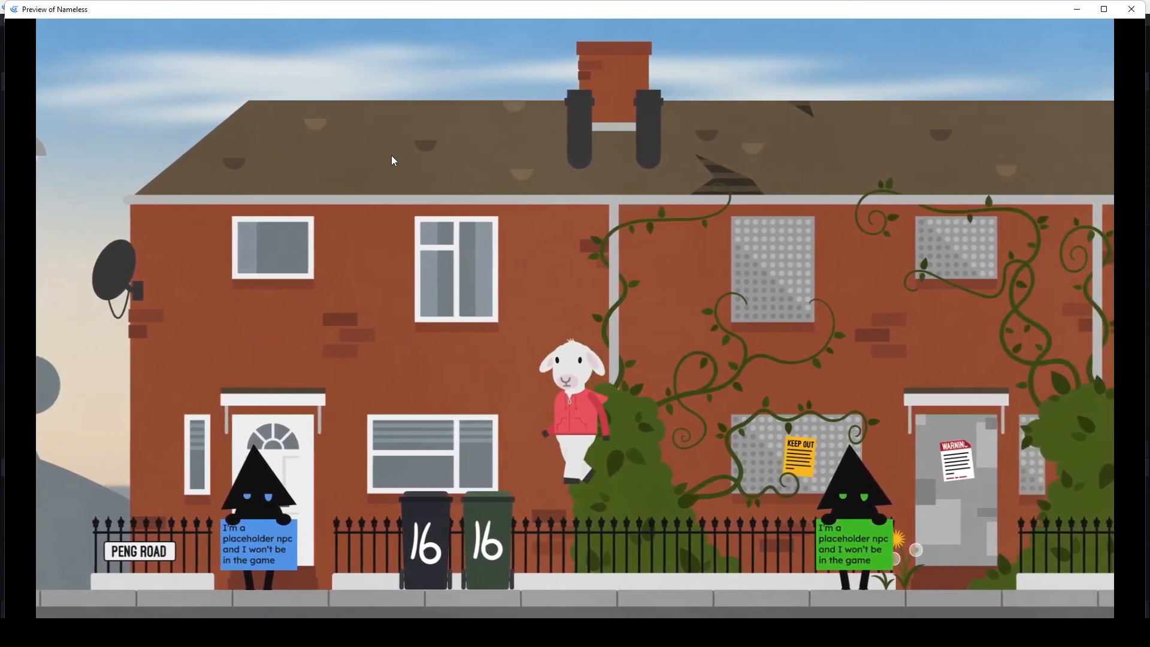
pyautogui.press('Left')
pyautogui.press('space')
pyautogui.press('space')
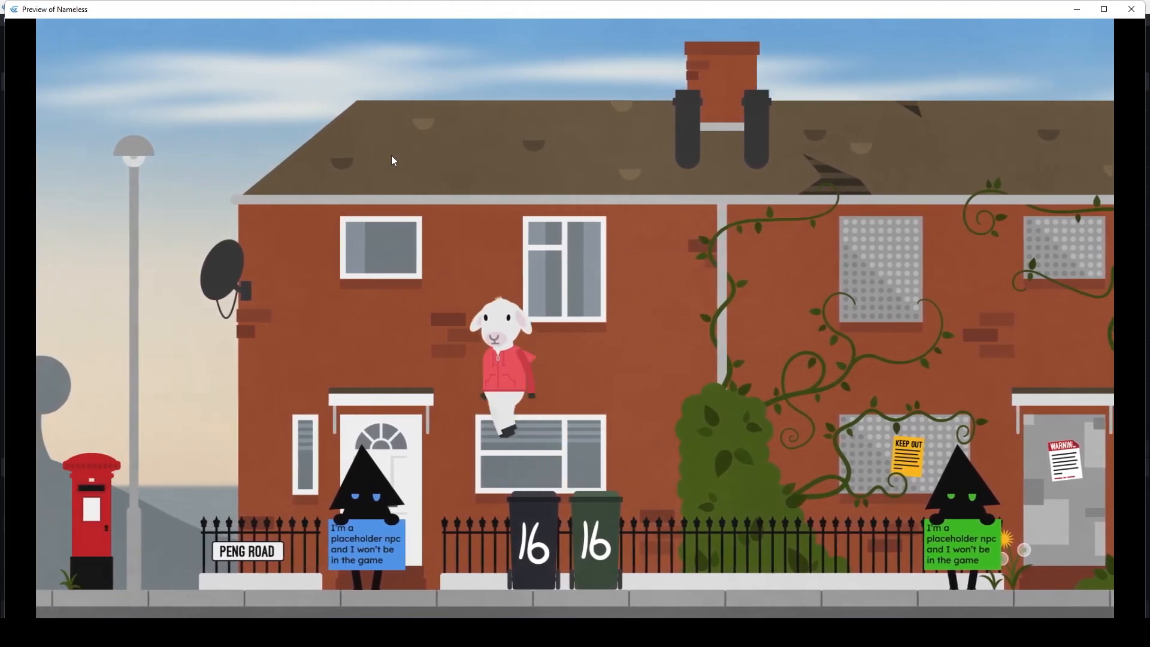
pyautogui.press('Right')
pyautogui.press('space')
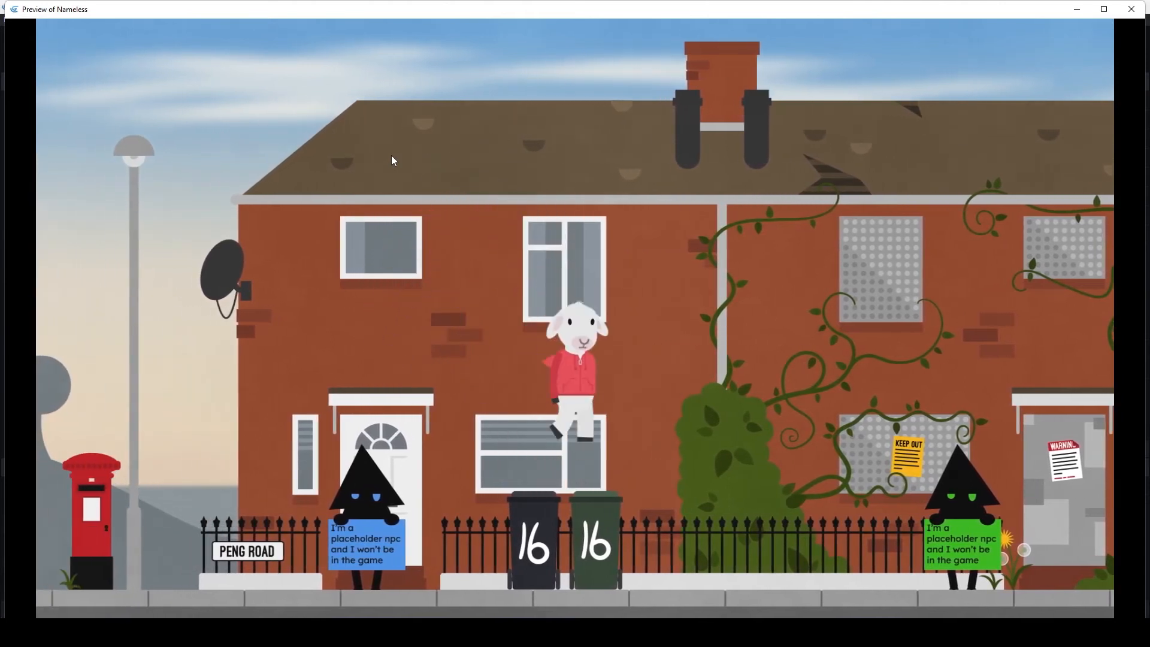
pyautogui.press('Left')
pyautogui.press('space')
pyautogui.press('Left')
pyautogui.press('space')
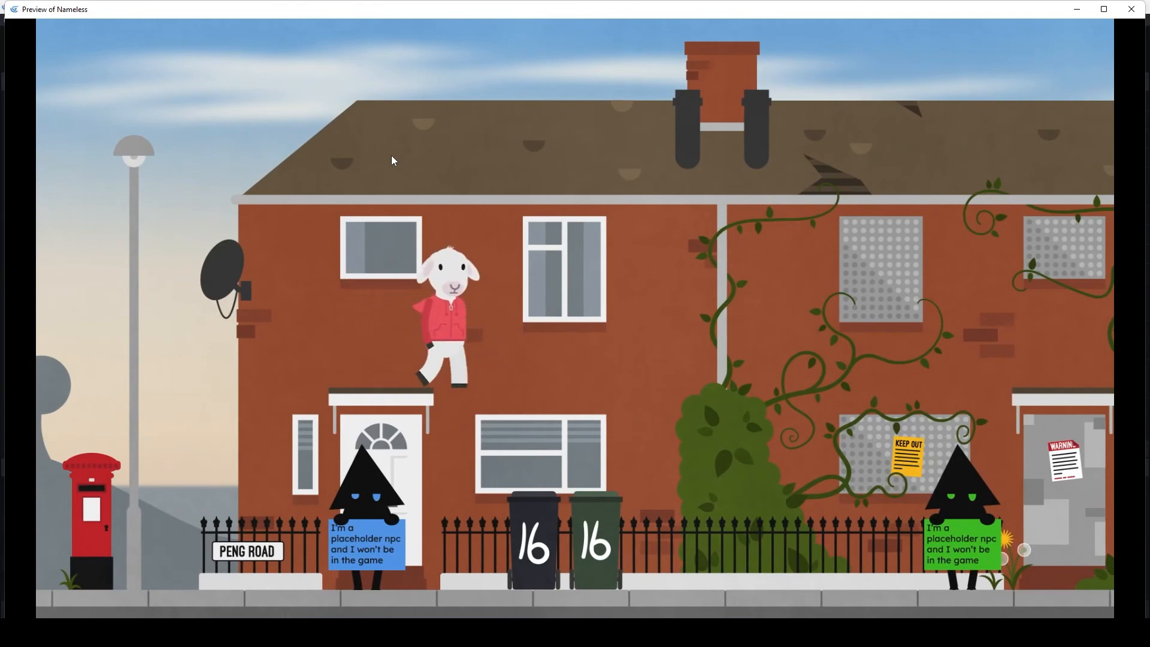
pyautogui.press('Right')
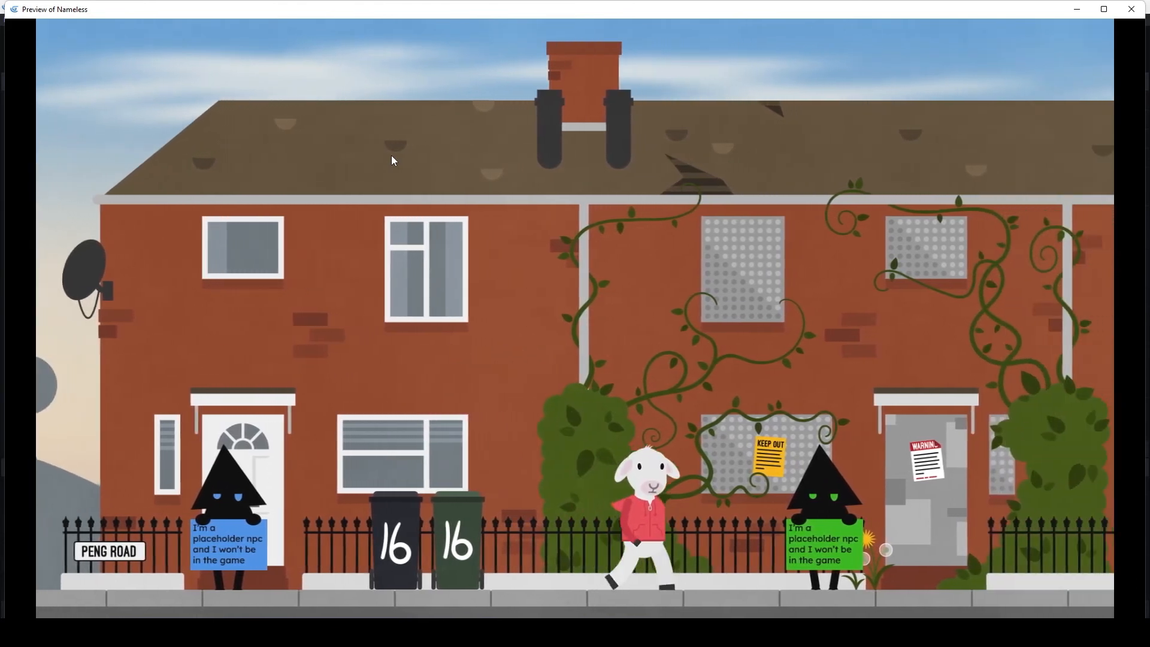
# - Walk the sheep along the pavement to the green NPC and back to the blue NPC's doorway
pyautogui.press('Right')
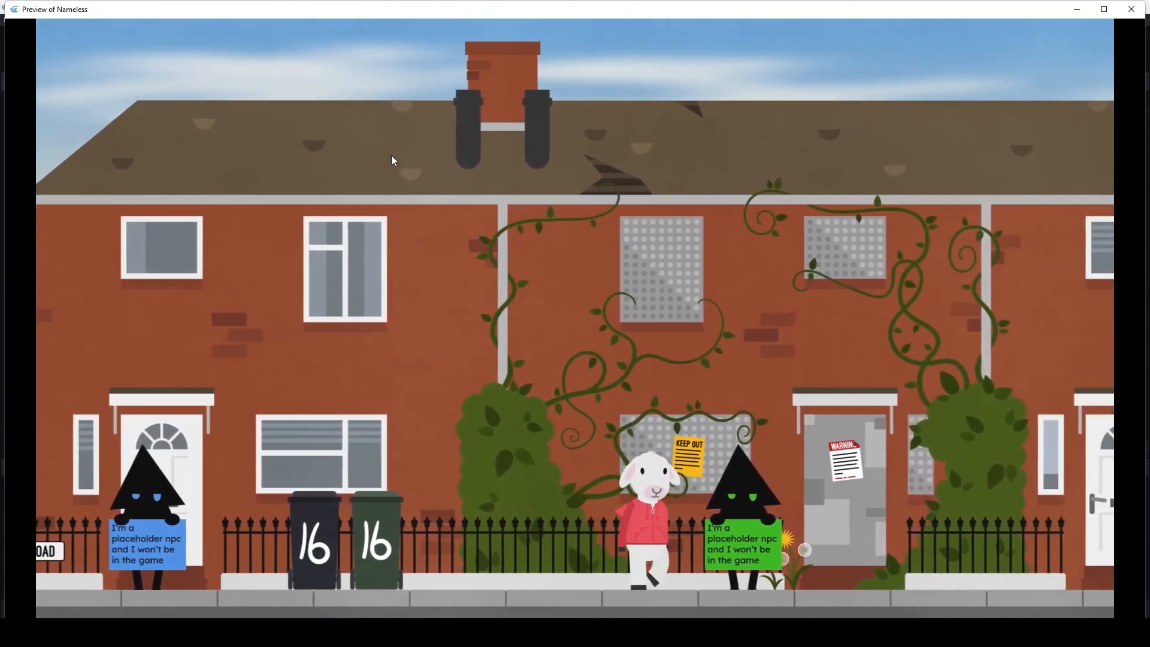
pyautogui.press('Left')
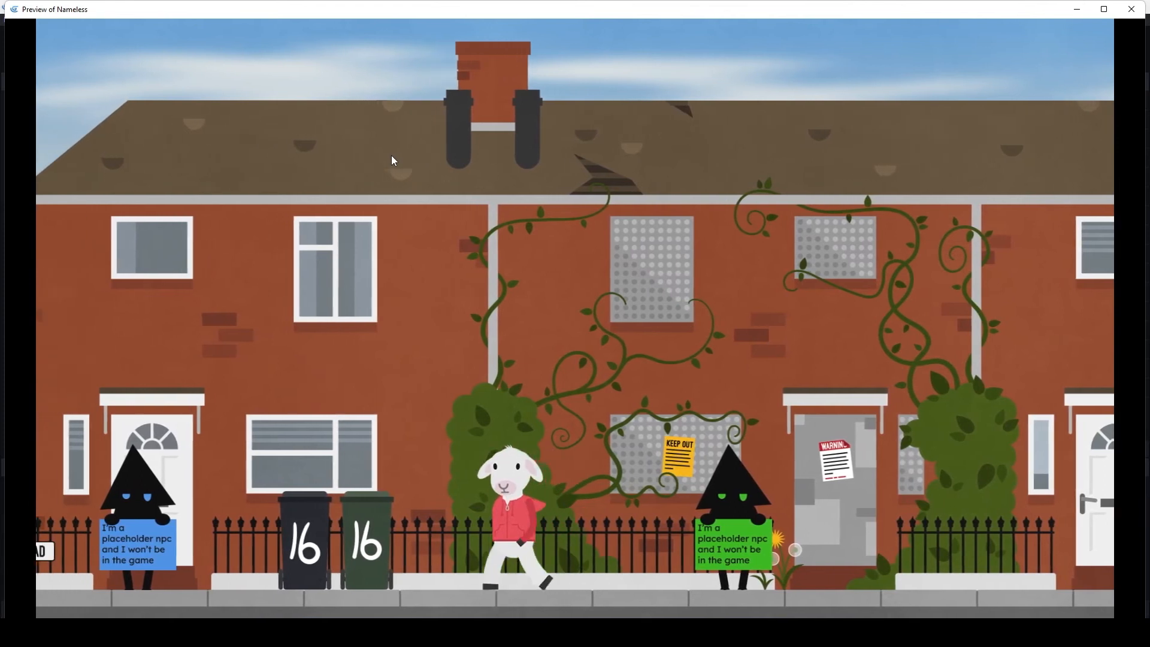
pyautogui.press('Left')
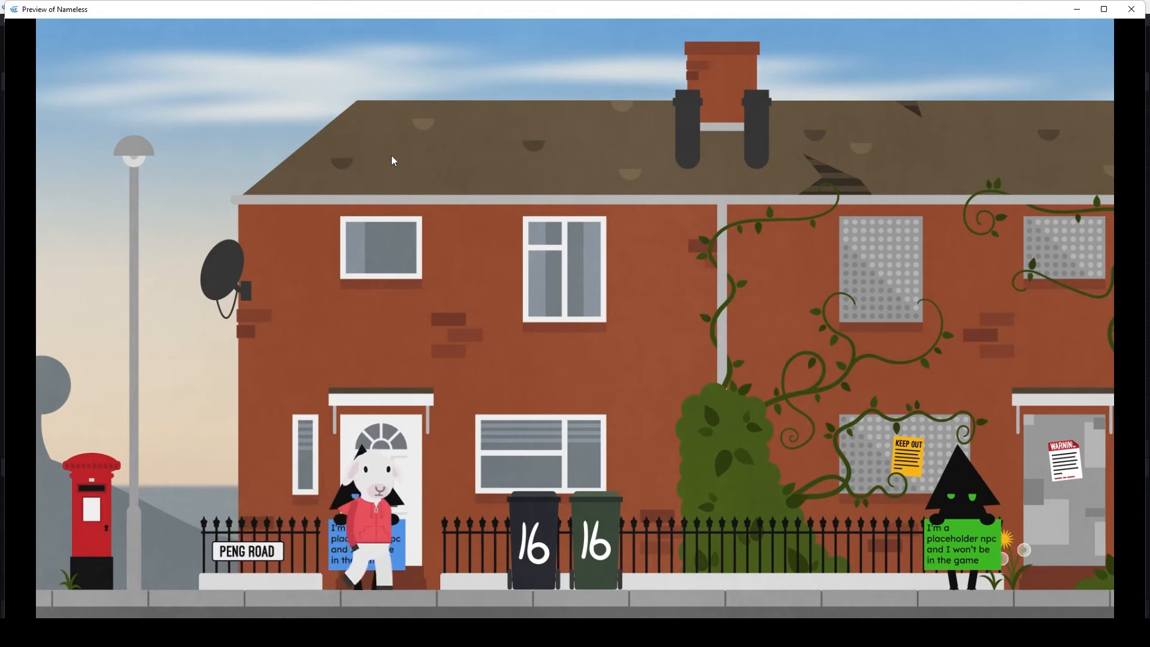
# - Walk the sheep along the terrace from the blue NPC past number 20 to the number 22 bins
pyautogui.press('Right')
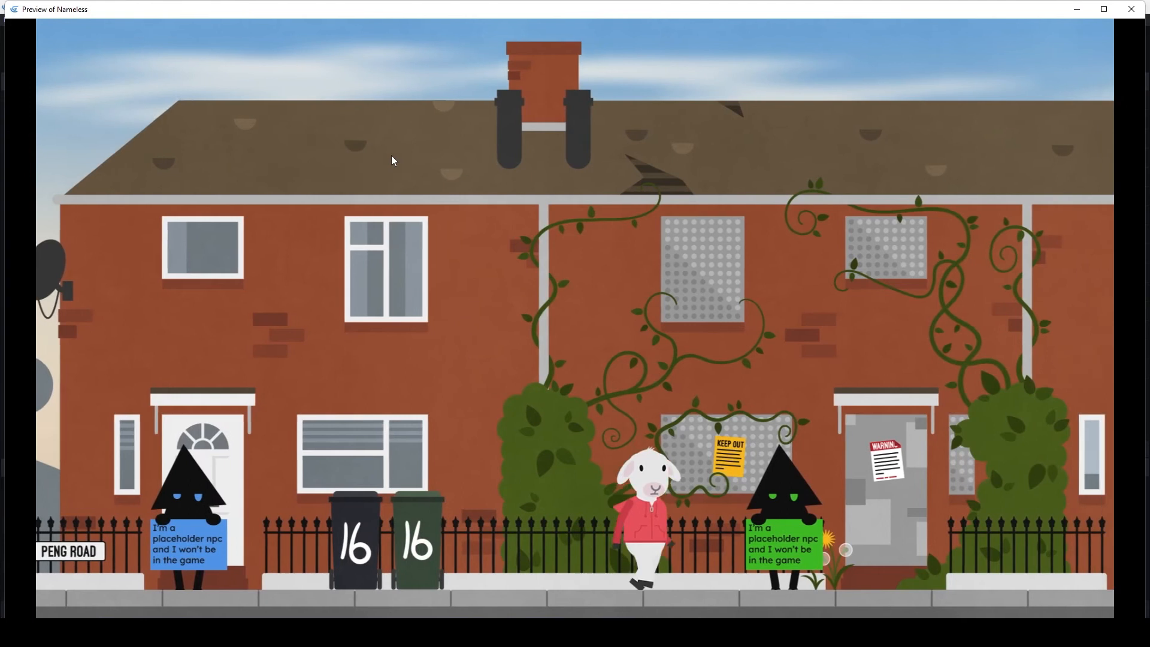
pyautogui.press('Right')
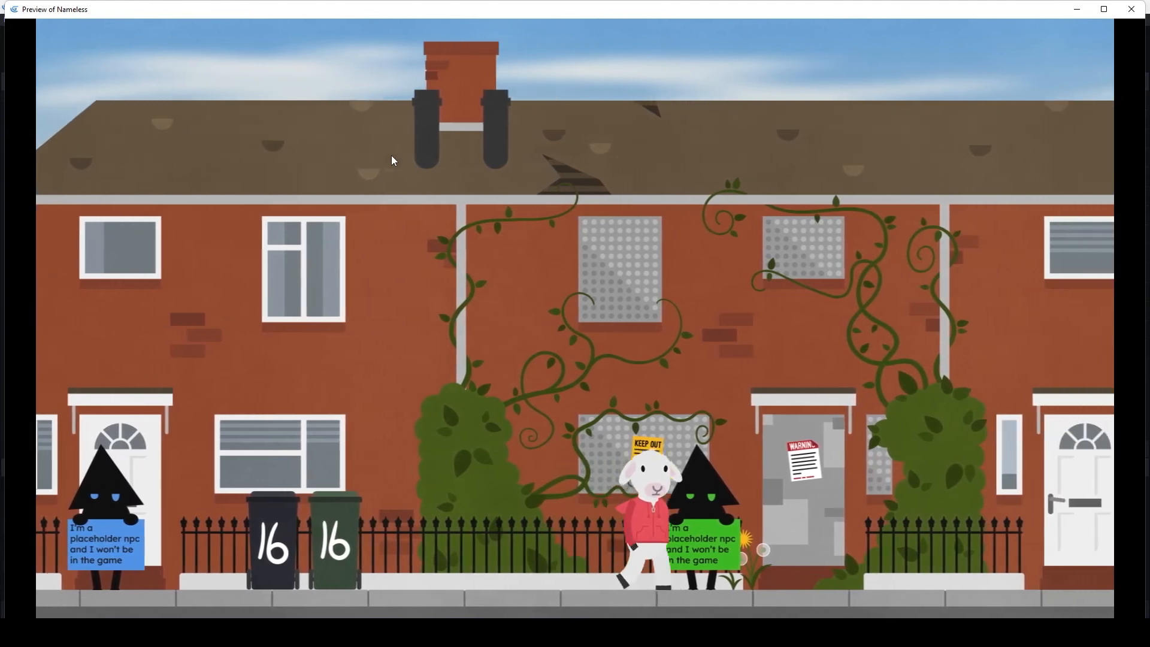
pyautogui.press('Right')
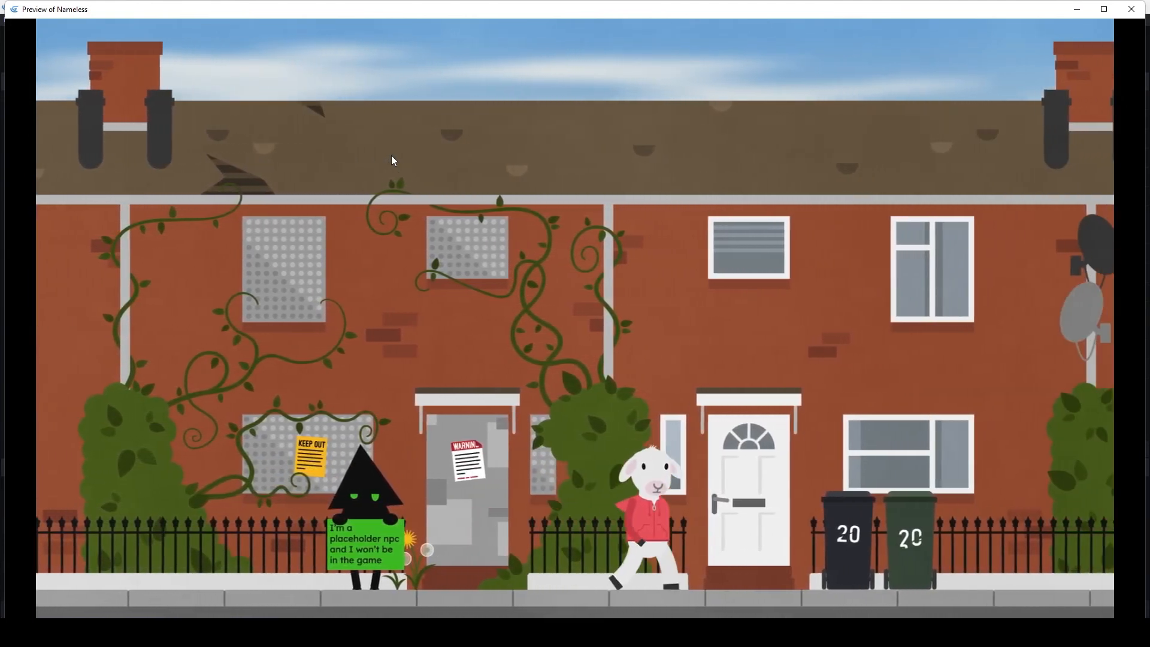
pyautogui.press('Right')
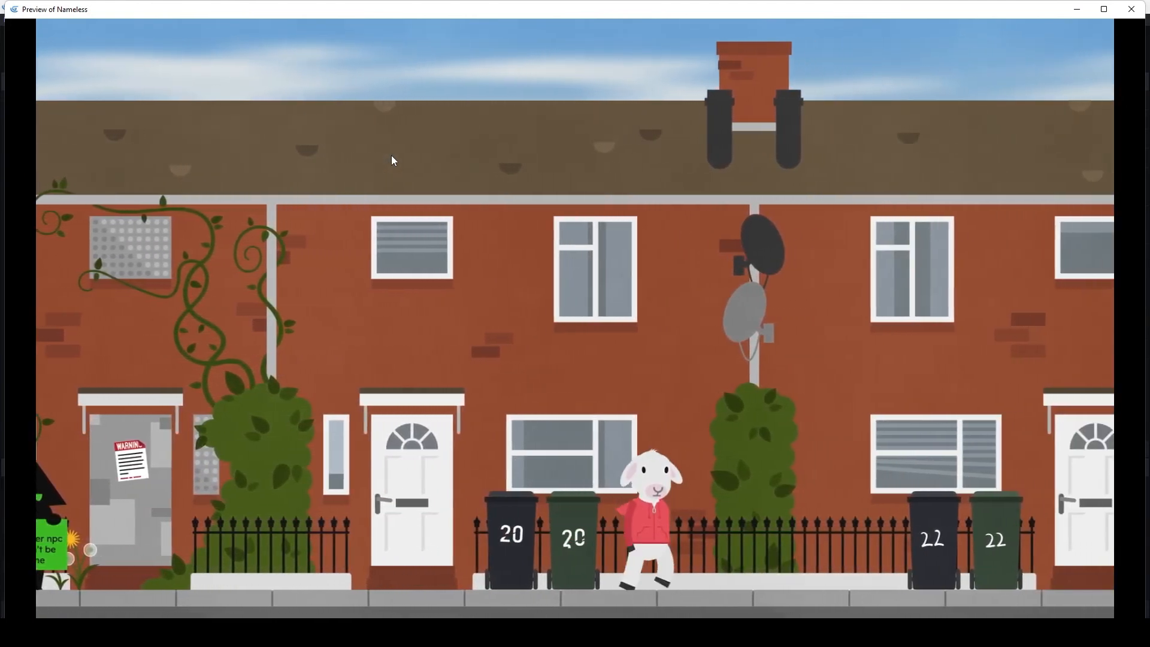
pyautogui.press('Right')
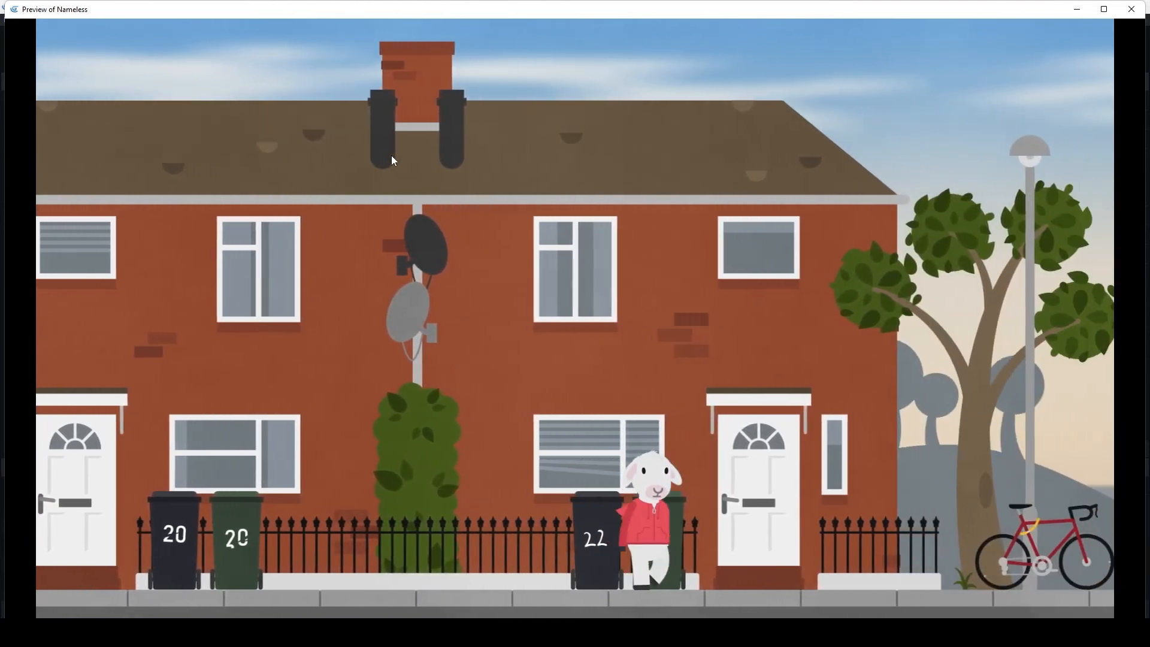
# - Walk the sheep back along the whole street to the Peng Road sign, and turn it towards the blue NPC
pyautogui.press('Left')
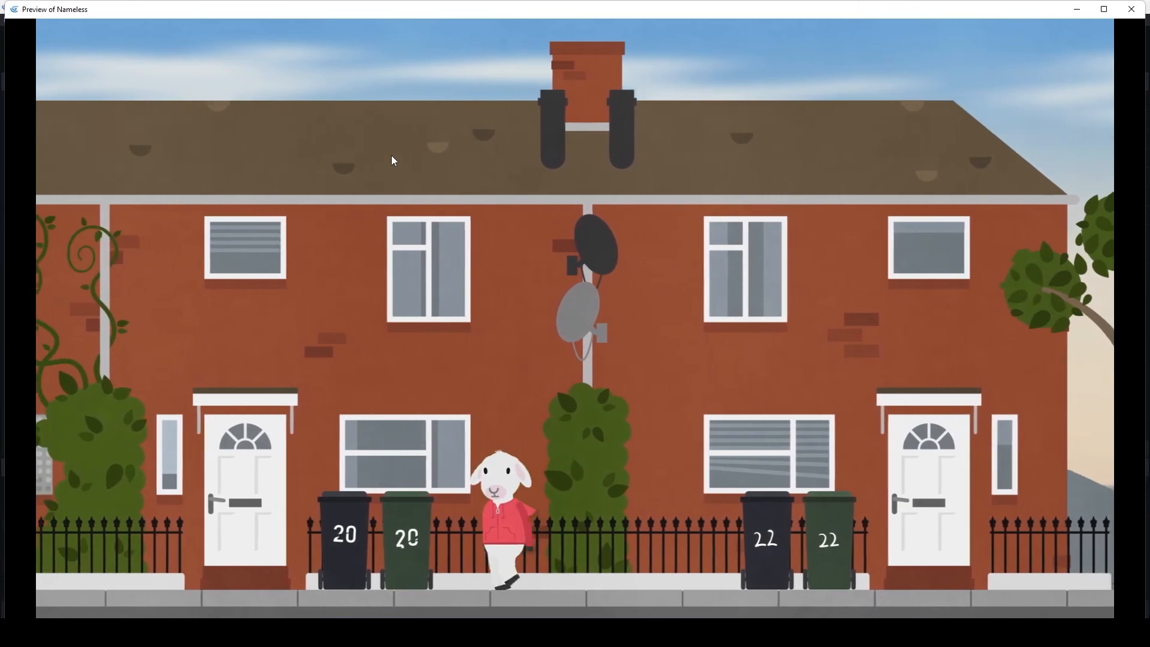
pyautogui.press('Left')
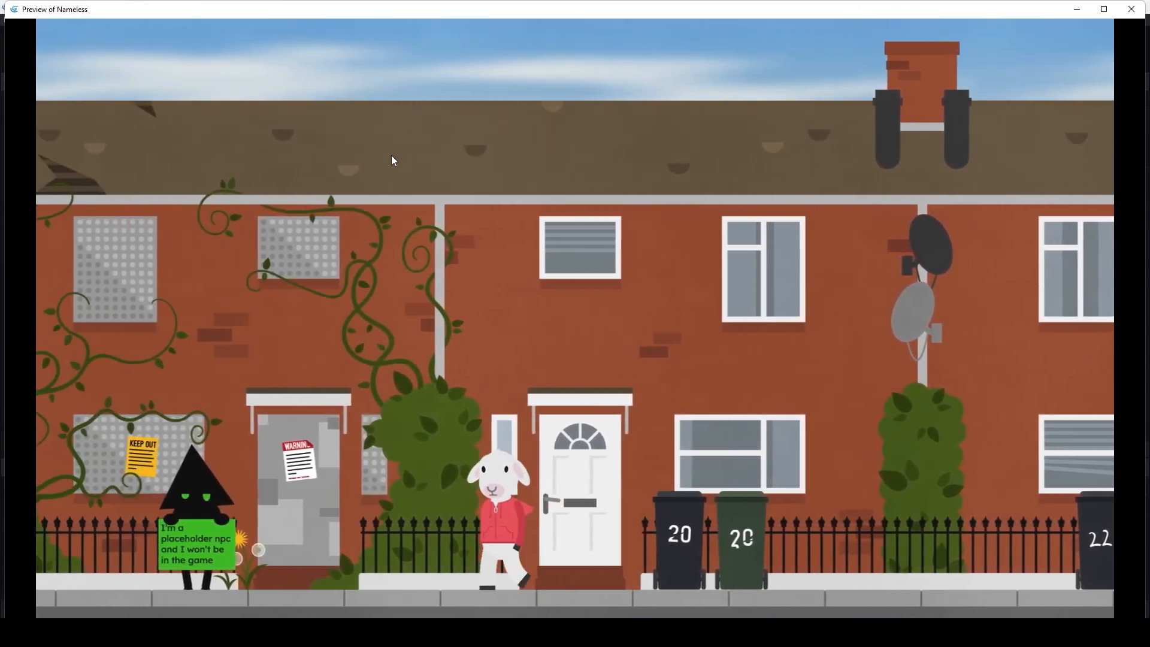
pyautogui.press('Left')
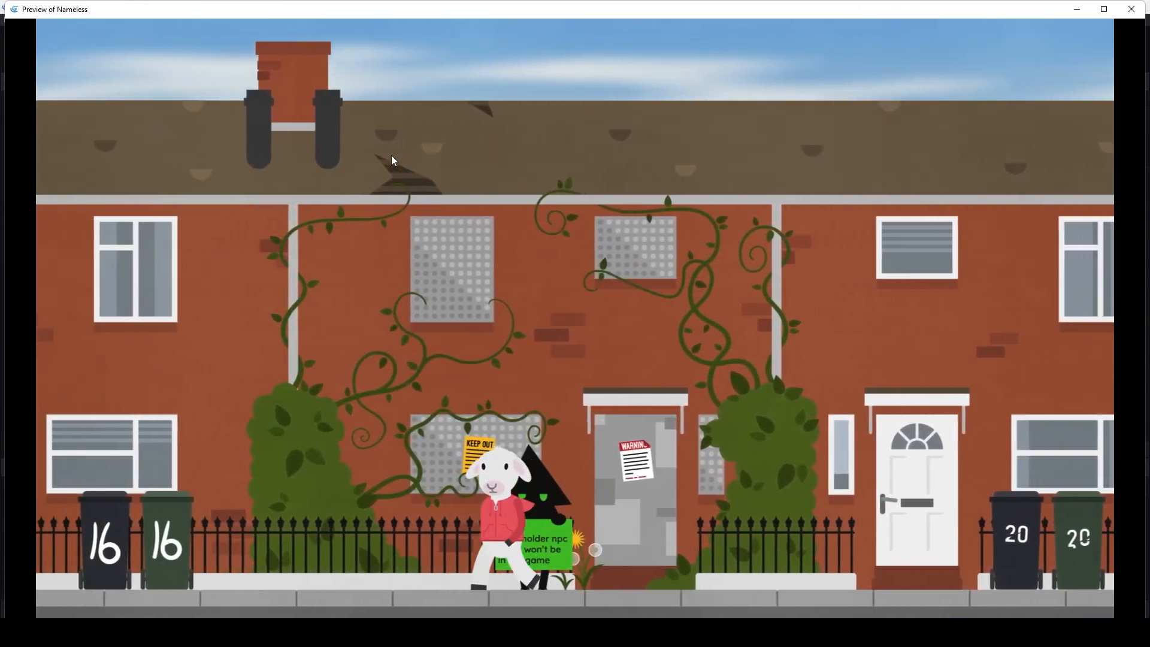
pyautogui.press('Left')
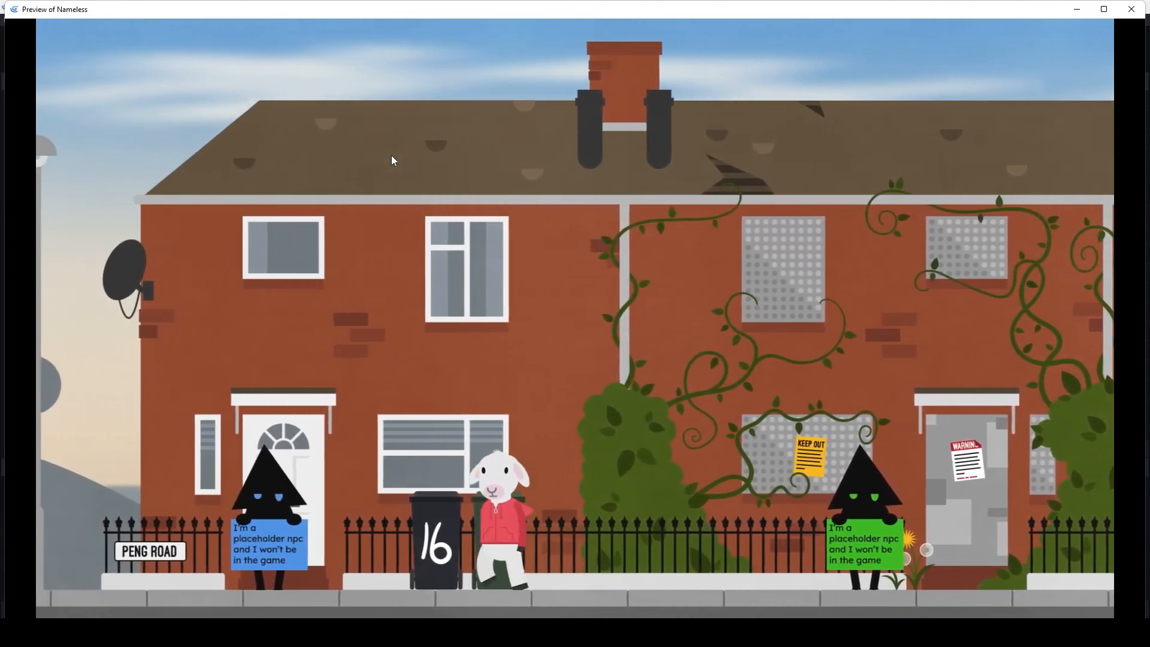
pyautogui.press('Left')
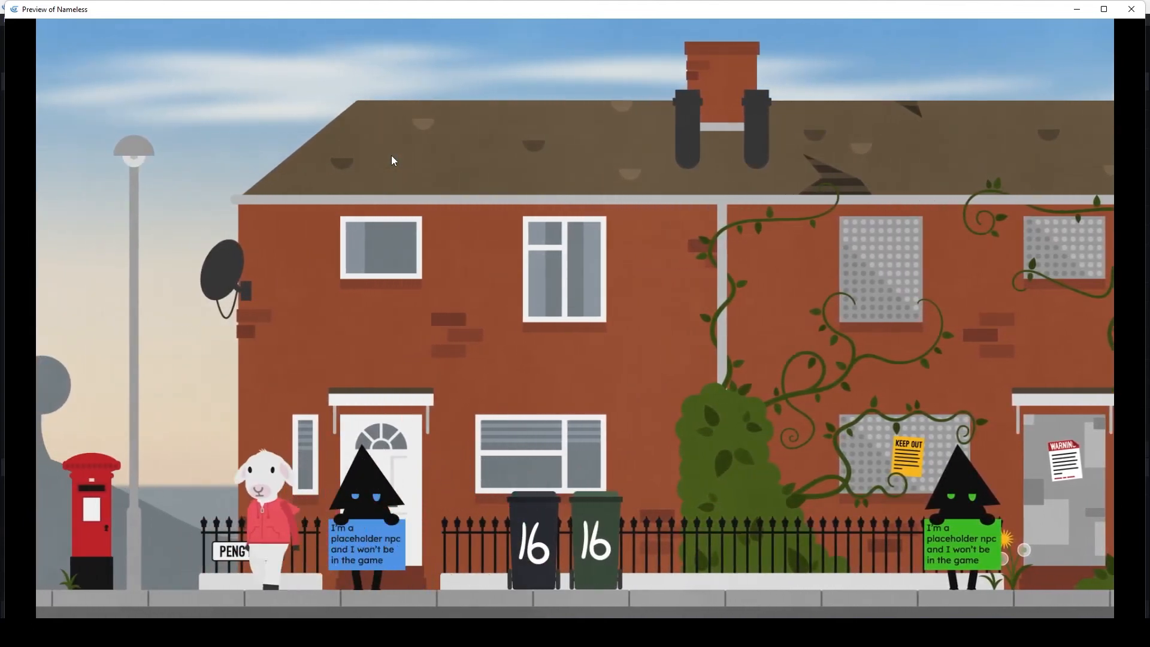
pyautogui.press('Right')
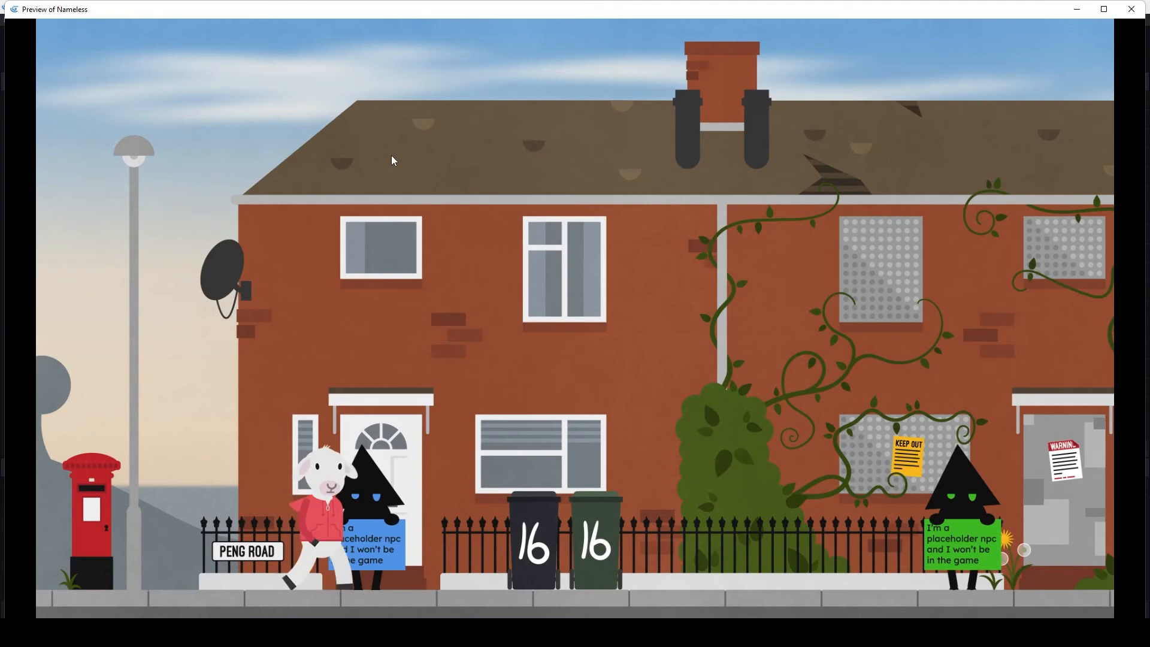
pyautogui.press('Right')
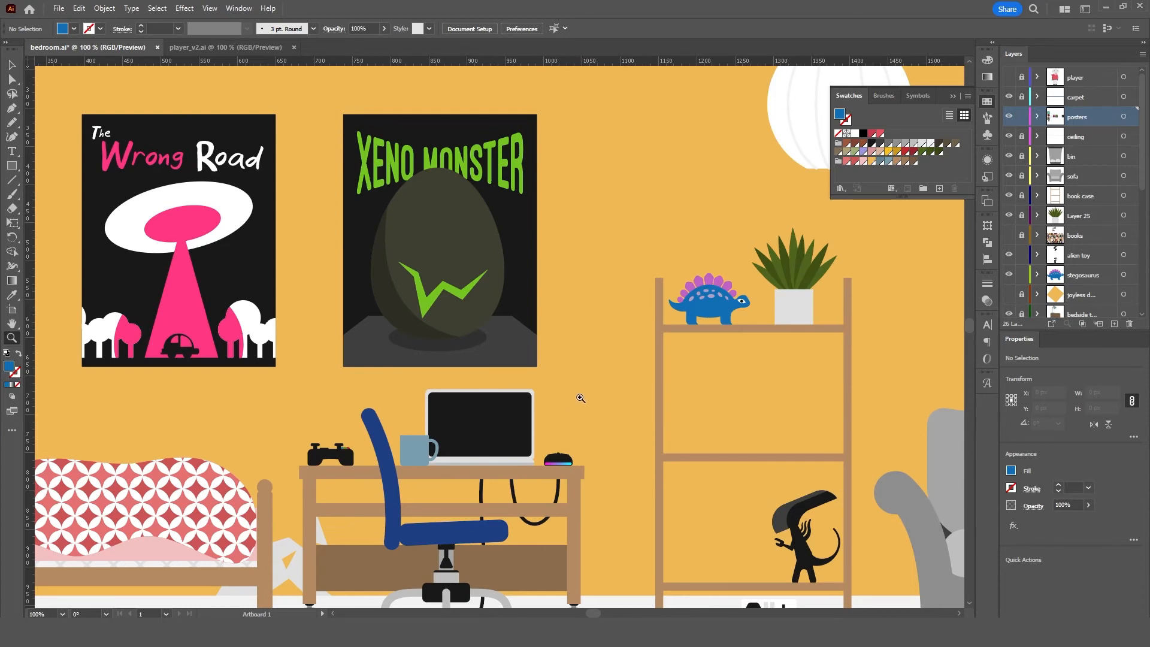
# - Switch to bedroom.ai in Illustrator, bring the whole room into view, and make the books layer visible
pyautogui.moveTo(252, 366); pyautogui.dragTo(568, 276)
pyautogui.moveTo(596, 339); pyautogui.dragTo(479, 419)
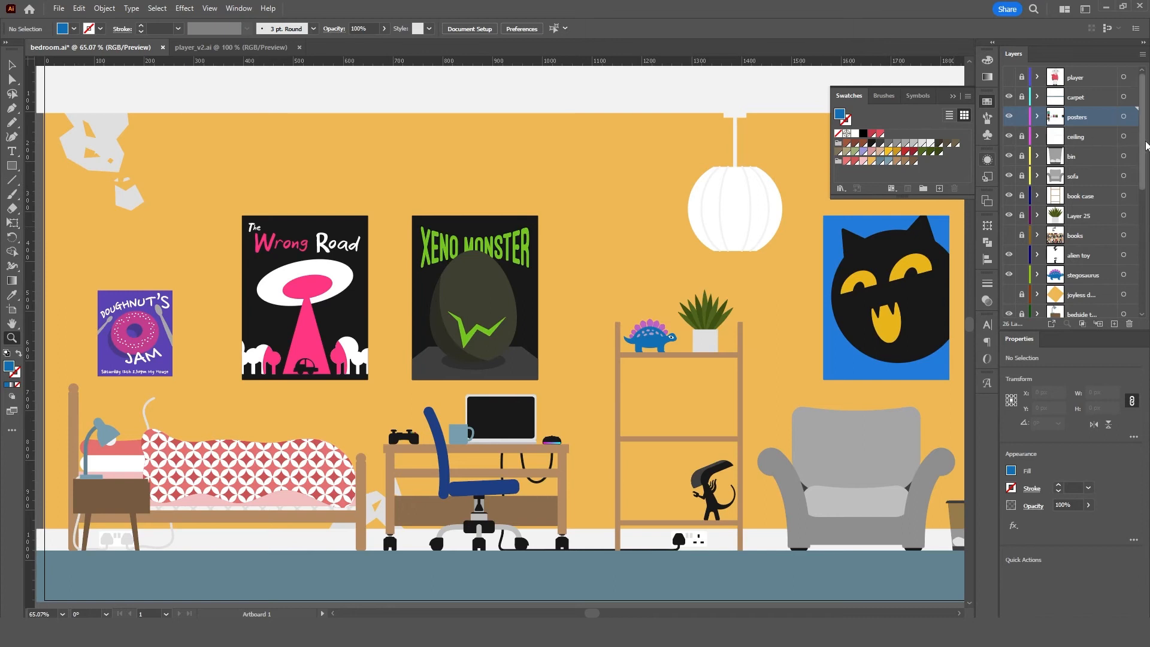
pyautogui.scroll(-2, 1142, 163)
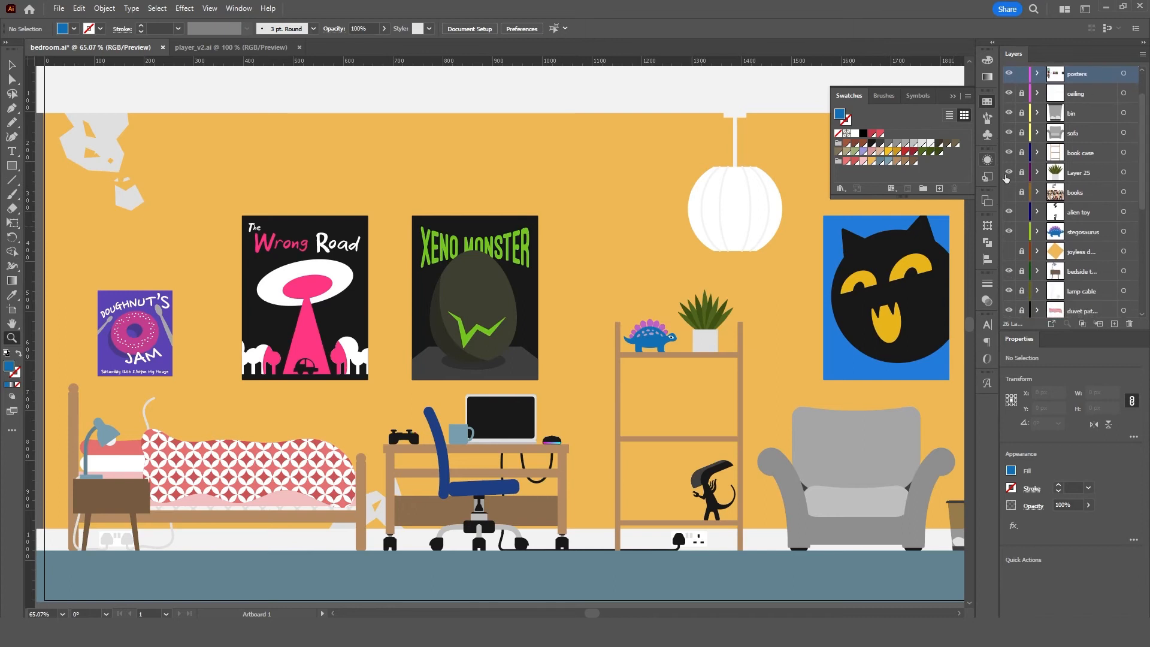
pyautogui.click(1009, 193)
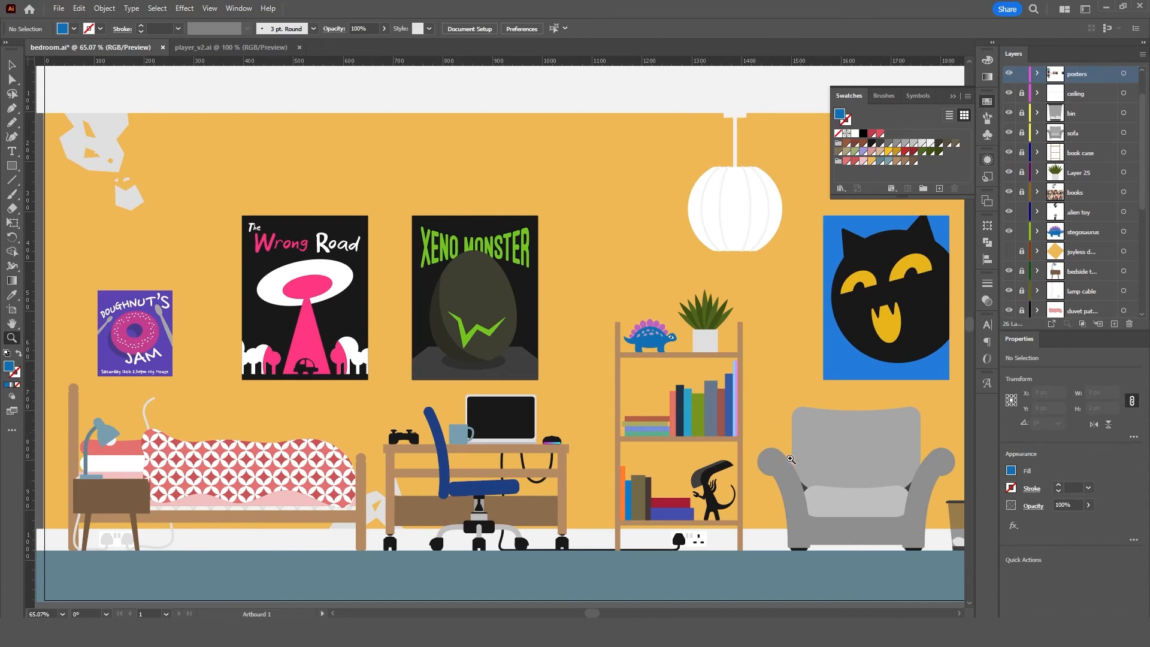
pyautogui.moveTo(815, 458)
pyautogui.mouseDown()
pyautogui.moveTo(797, 448)
pyautogui.moveTo(803, 459)
pyautogui.mouseUp()
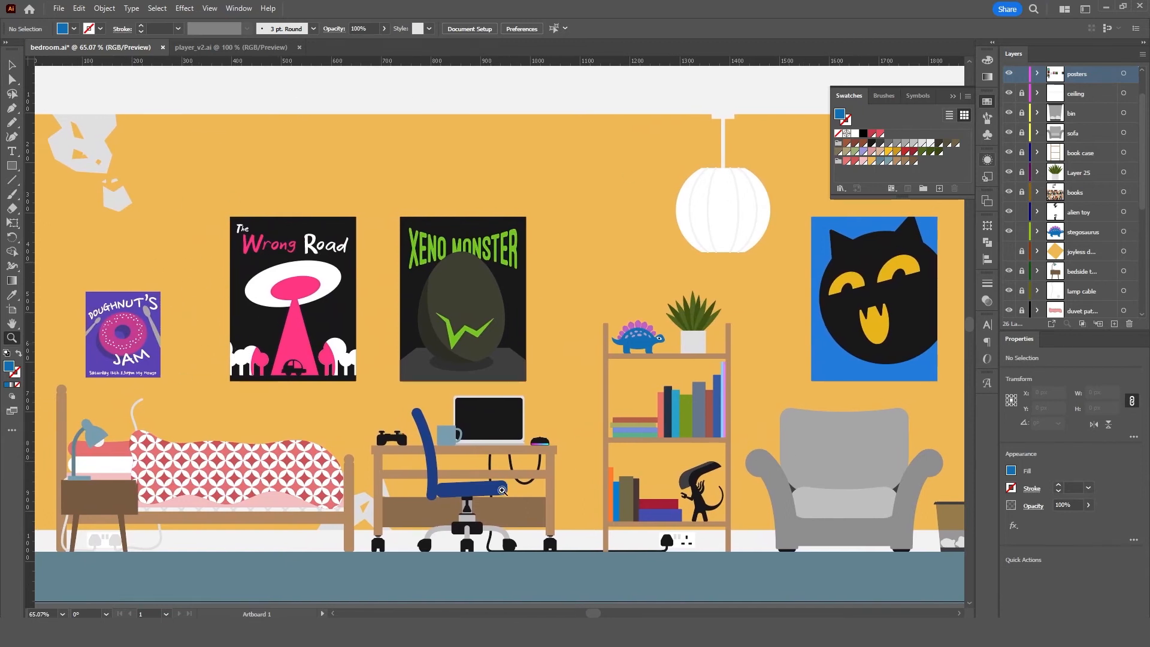
# - Switch to bedroom.psd in Photoshop and hide the "player, indoor" and "outdoor" layers so no sheep character is shown
pyautogui.click(623, 569)
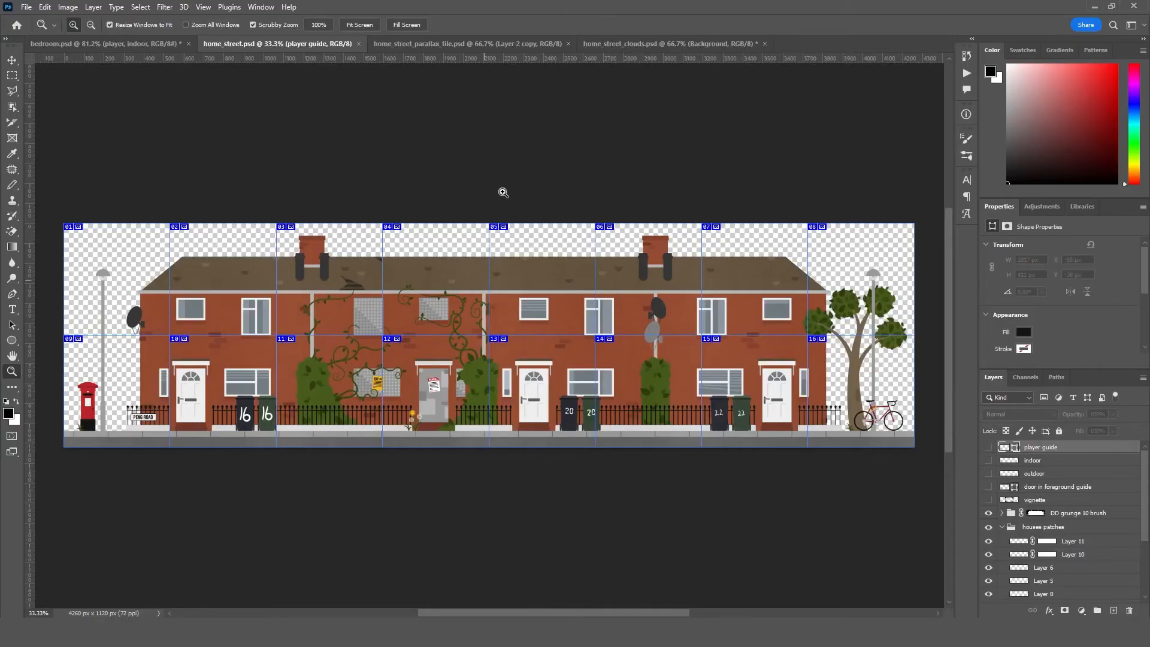
pyautogui.click(153, 47)
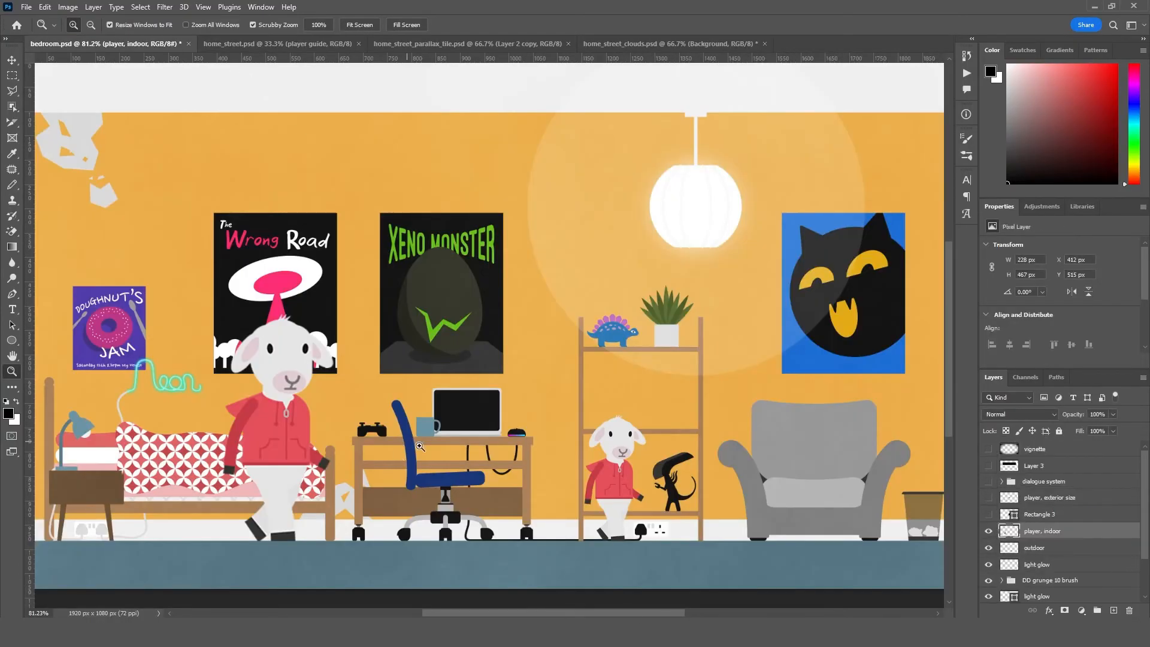
pyautogui.click(989, 531)
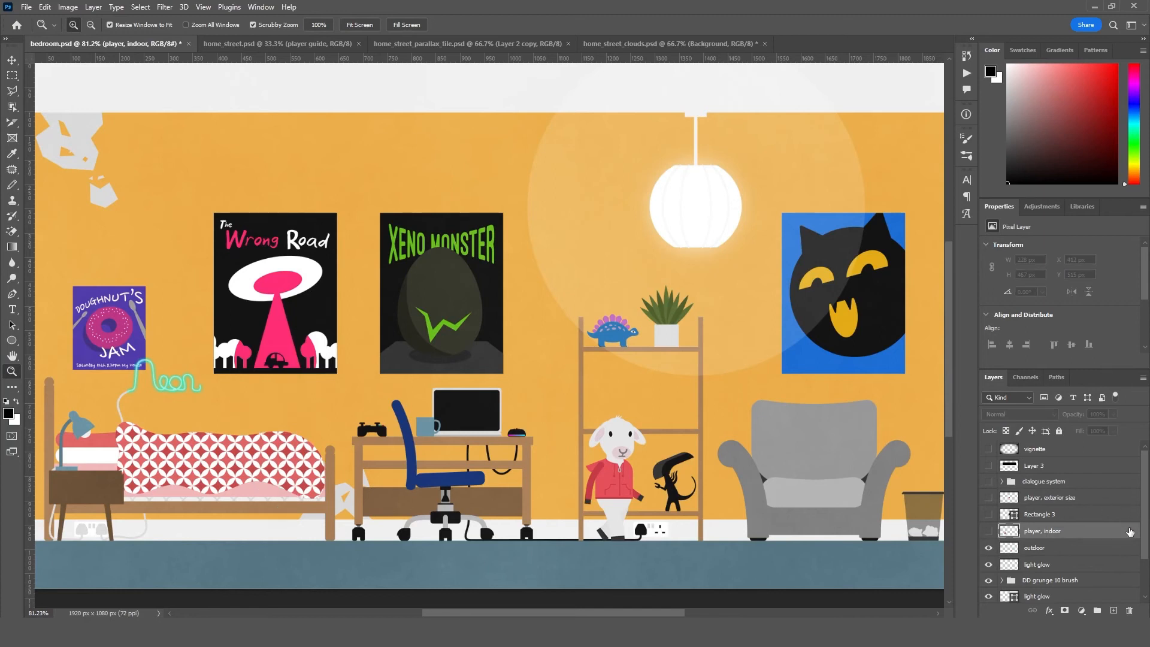
pyautogui.scroll(-1, 1067, 550)
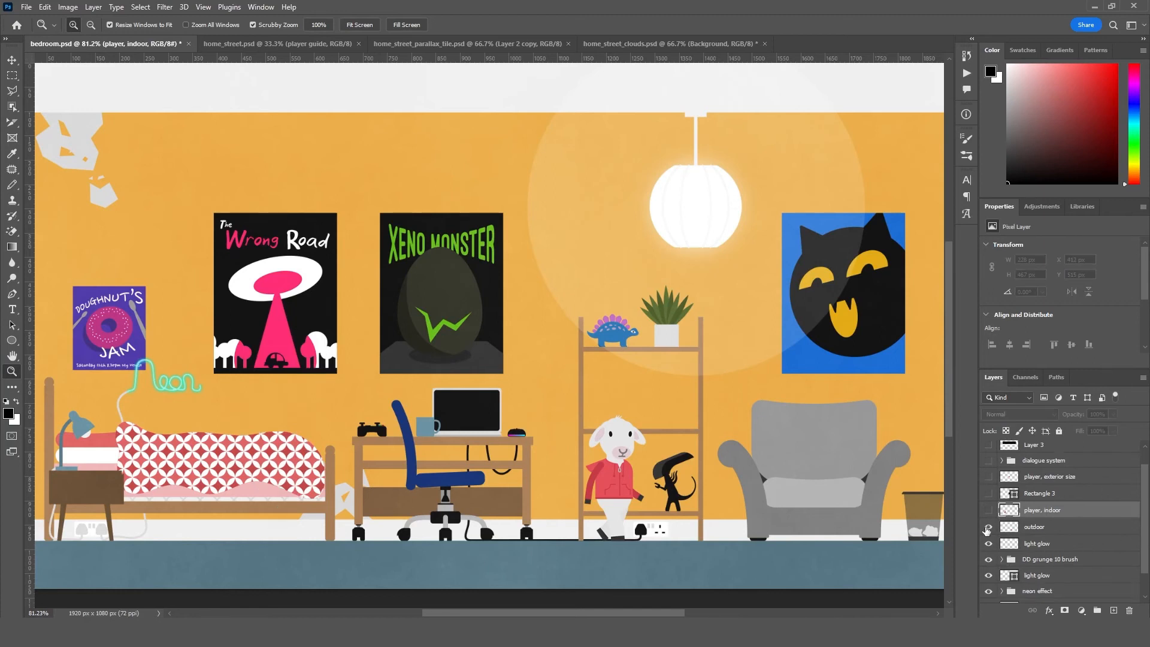
pyautogui.click(989, 528)
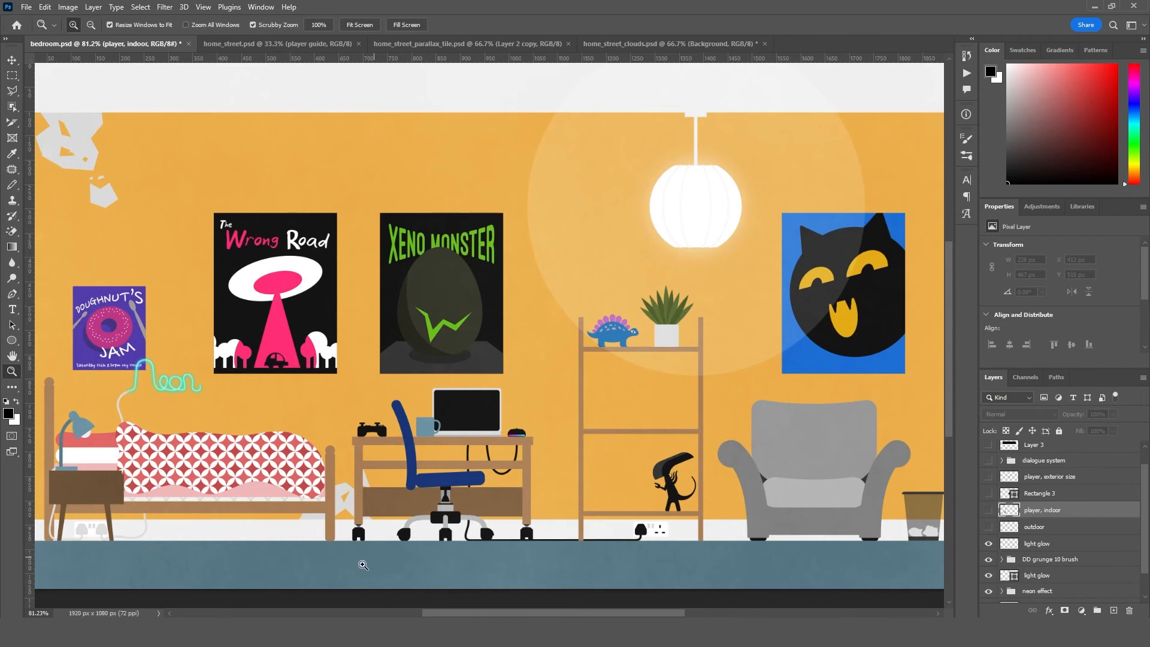
# - Examine the ceiling lamp's soft halo by toggling the upper "light glow" layer off and on twice
pyautogui.moveTo(407, 567); pyautogui.dragTo(452, 483)
pyautogui.moveTo(510, 447); pyautogui.dragTo(492, 512)
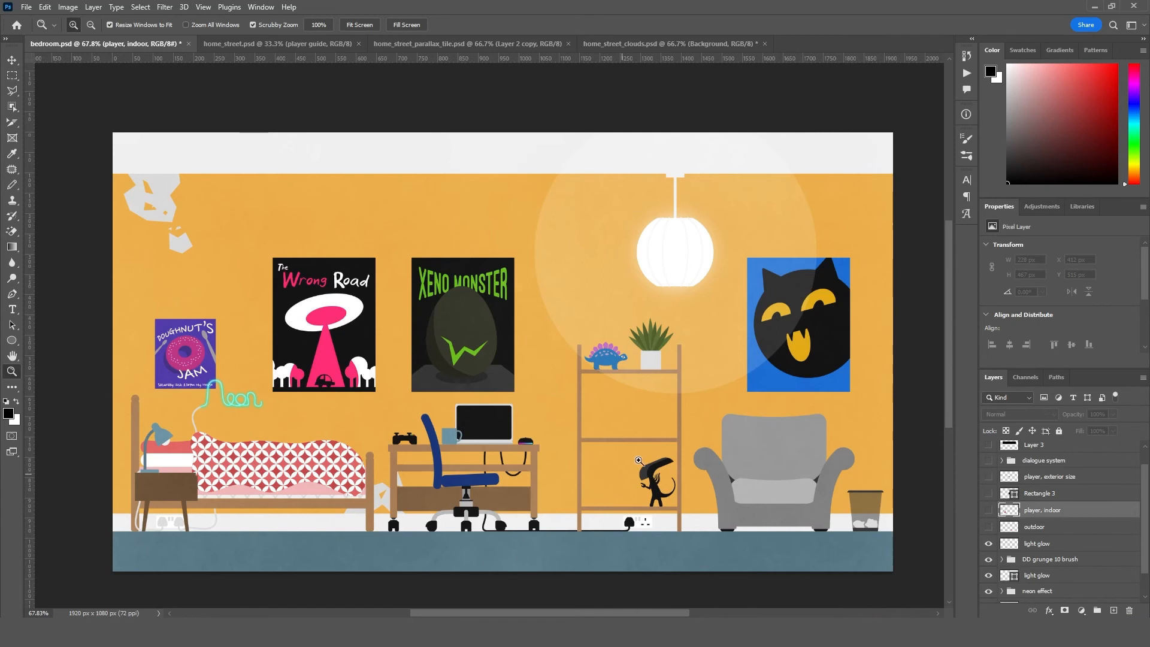
pyautogui.moveTo(713, 239)
pyautogui.mouseDown()
pyautogui.moveTo(731, 238)
pyautogui.moveTo(705, 228)
pyautogui.mouseUp()
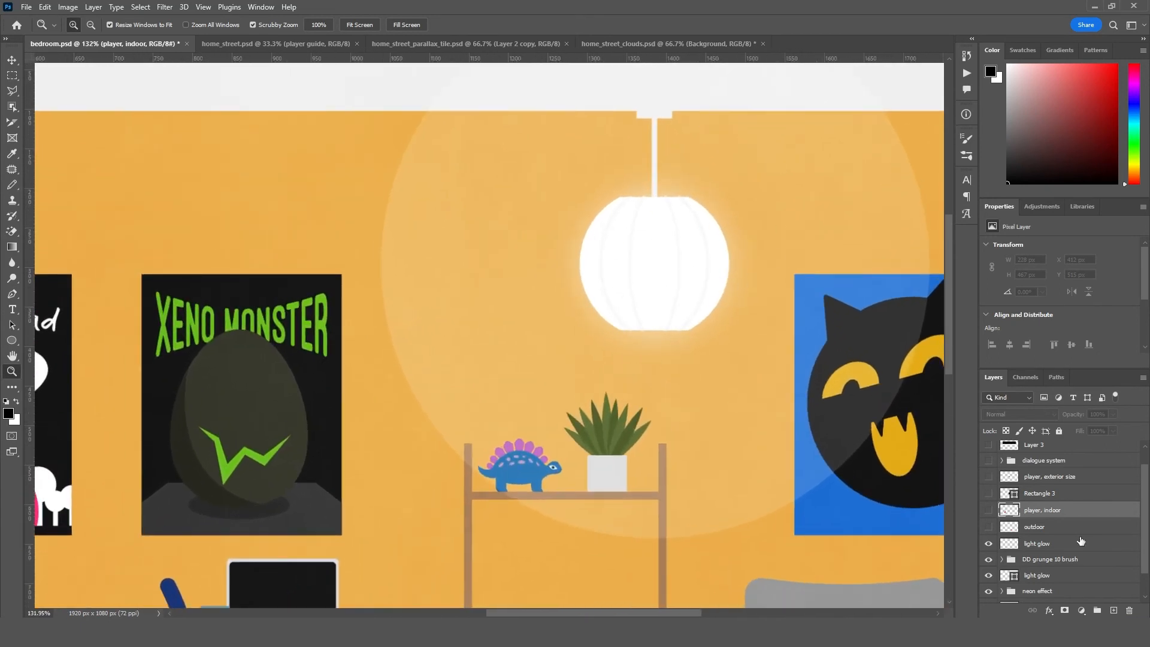
pyautogui.click(988, 545)
pyautogui.click(989, 544)
pyautogui.click(989, 544)
pyautogui.click(989, 544)
# - Try moving the soft light glow off the lamp towards the Xeno Monster poster twice, undoing each move
pyautogui.click(1026, 544)
pyautogui.press('v')
pyautogui.moveTo(710, 384); pyautogui.dragTo(334, 483)
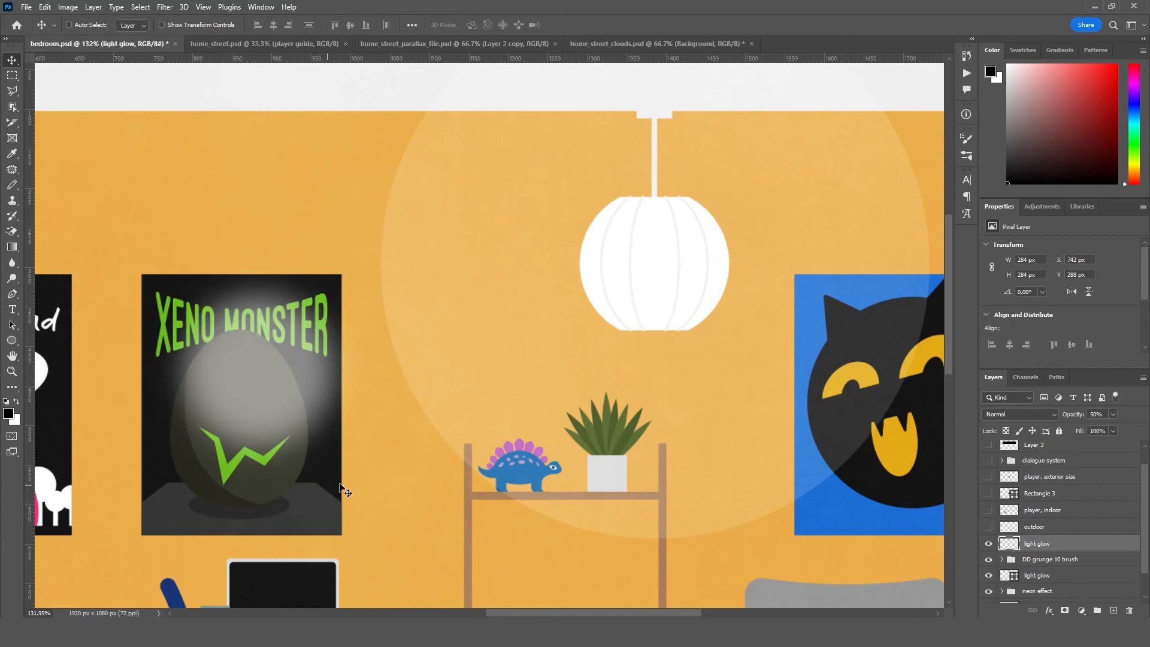
pyautogui.hotkey('ctrl', 'z')
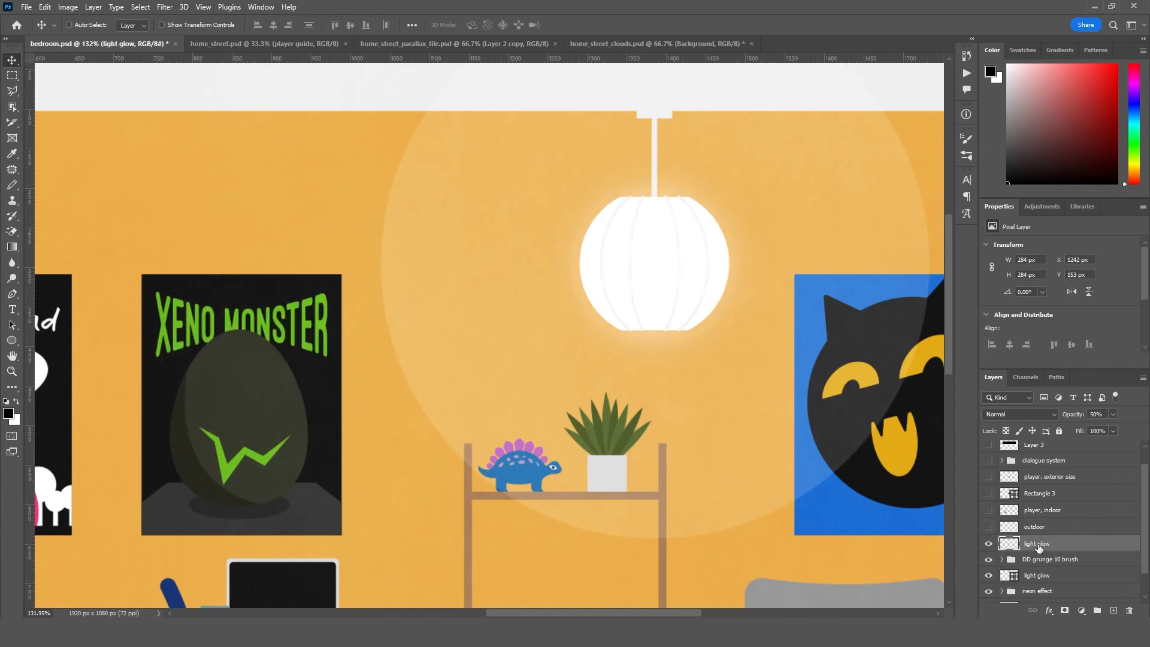
pyautogui.moveTo(654, 337); pyautogui.dragTo(279, 290)
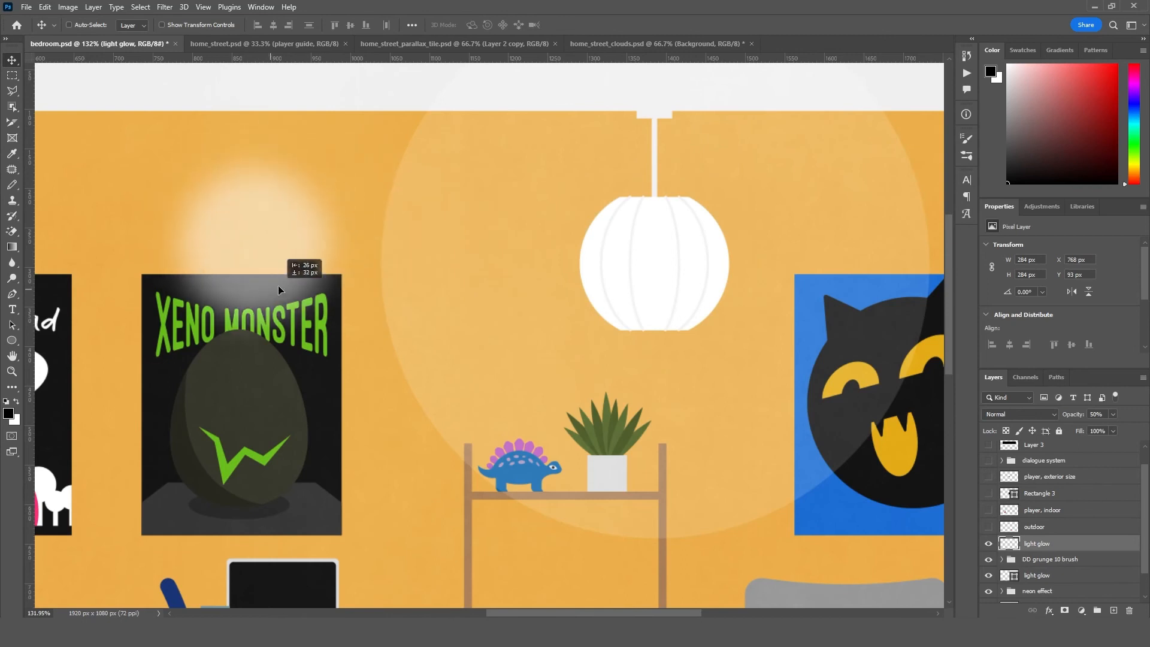
pyautogui.hotkey('ctrl', 'z')
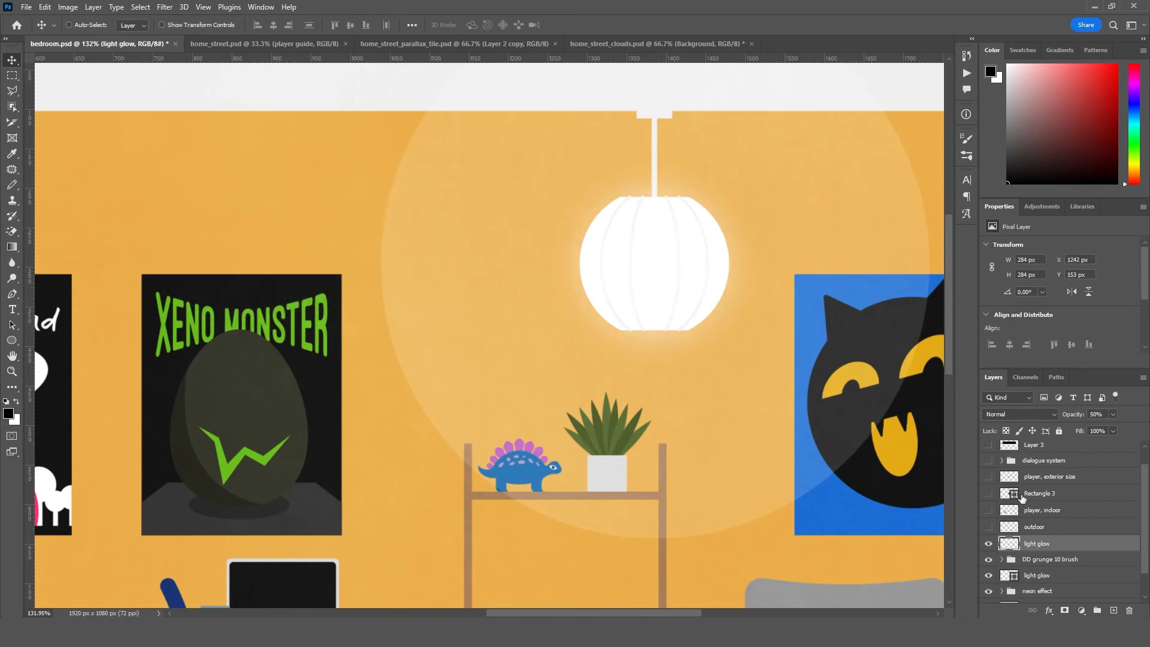
# - Examine the large pale circle around the lamp by toggling the lower "light glow" shape layer, and select that layer
pyautogui.click(989, 576)
pyautogui.click(989, 576)
pyautogui.click(989, 576)
pyautogui.click(989, 576)
pyautogui.click(1049, 577)
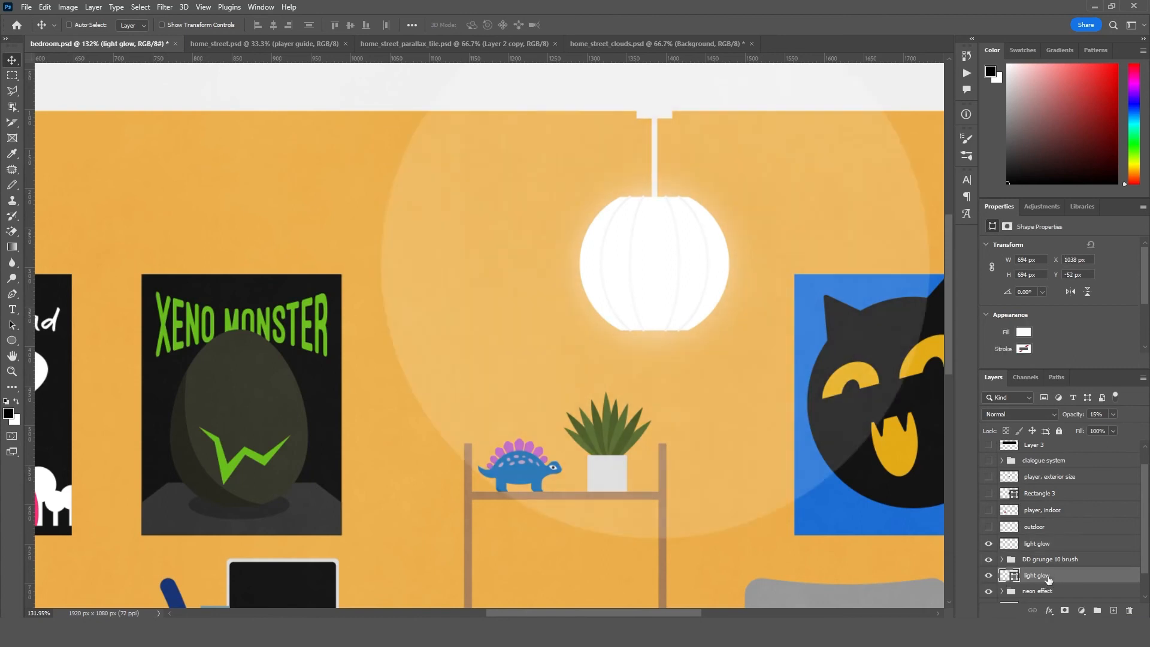
# - Examine the neon sign above the bed up close, and bring the whole bedroom back into view
pyautogui.moveTo(267, 428); pyautogui.dragTo(936, 250)
pyautogui.moveTo(576, 358); pyautogui.dragTo(577, 350)
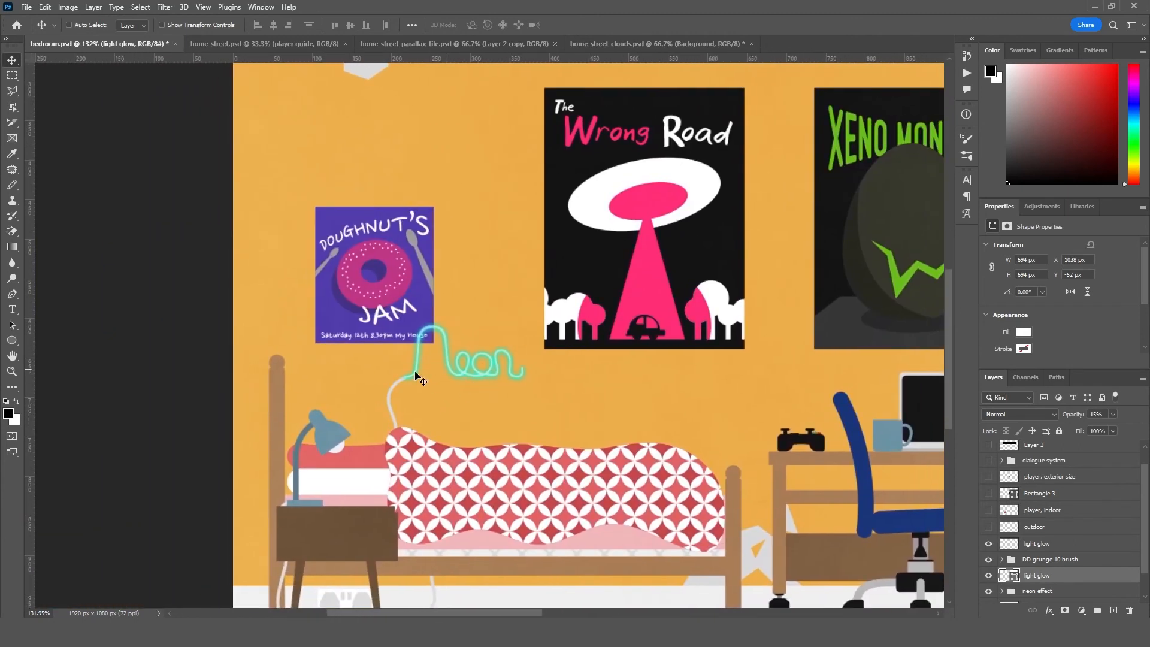
pyautogui.doubleClick(12, 372)
pyautogui.moveTo(723, 381); pyautogui.dragTo(482, 404)
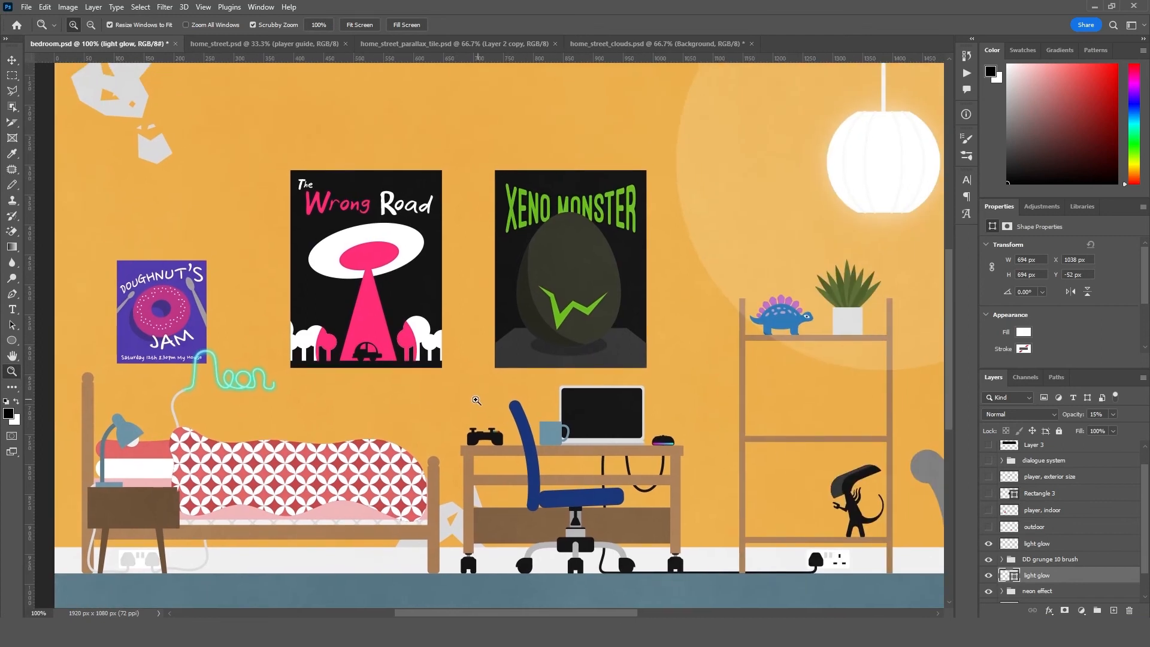
pyautogui.moveTo(611, 385); pyautogui.dragTo(593, 401)
pyautogui.moveTo(670, 410); pyautogui.dragTo(551, 422)
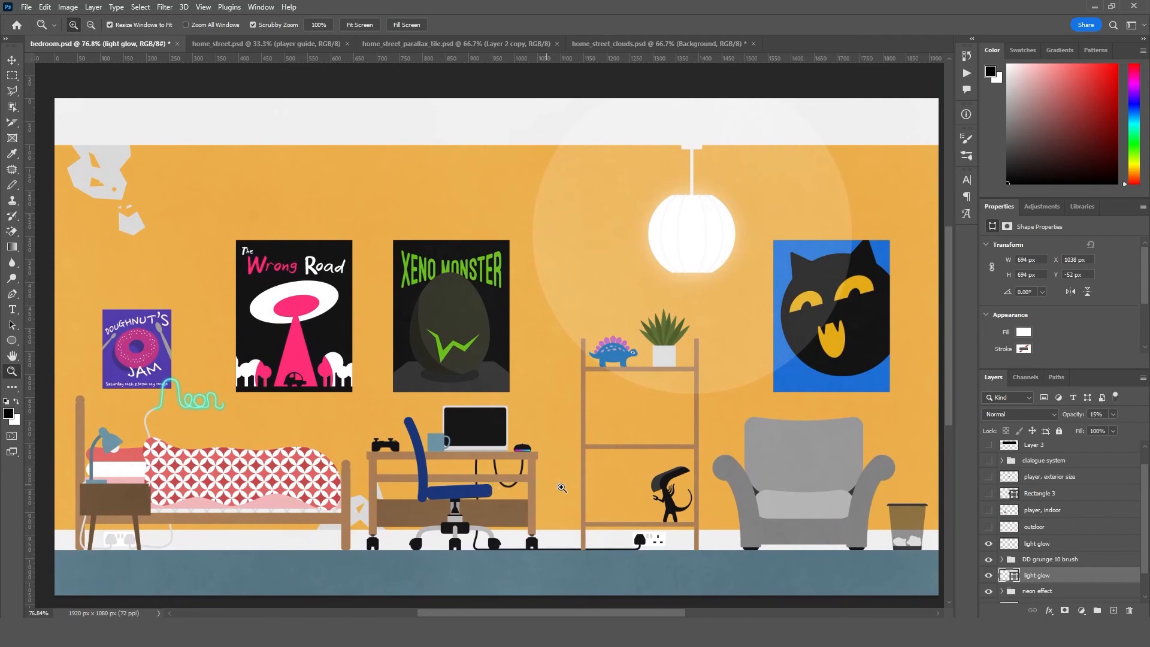
# - Open home_street.psd, switch to the home_street scene in GDevelop, and try moving the first locationHomeStreet tile diagonally, undoing the move
pyautogui.click(282, 44)
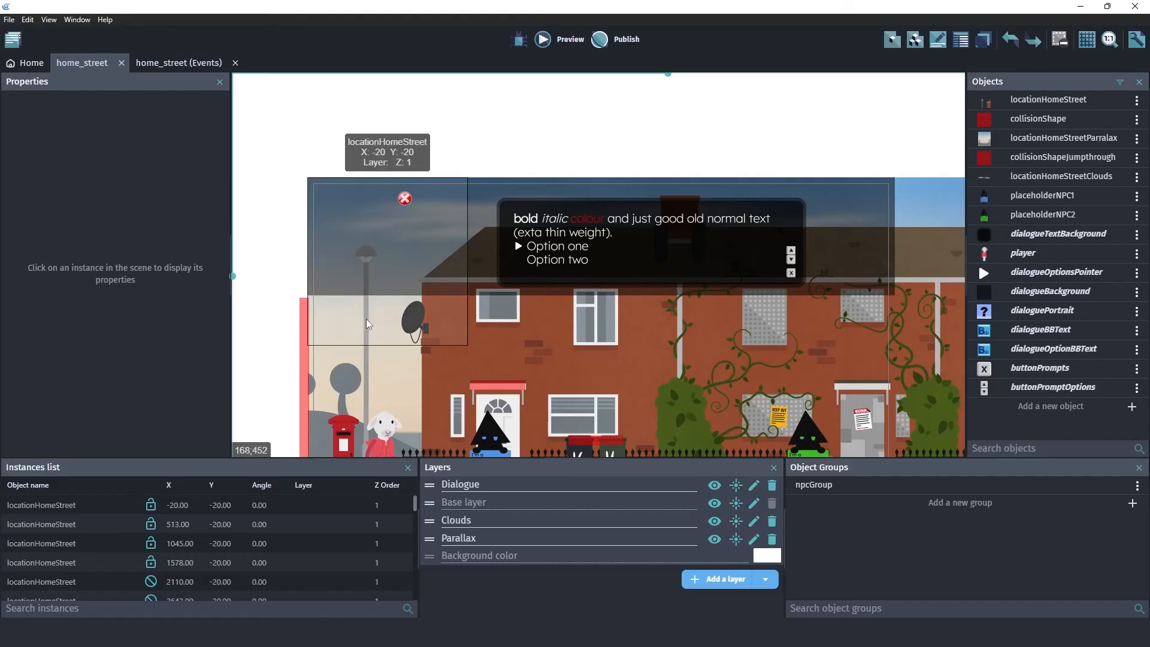
pyautogui.click(479, 317)
pyautogui.click(449, 323)
pyautogui.click(481, 326)
pyautogui.click(435, 329)
pyautogui.moveTo(405, 328); pyautogui.dragTo(374, 297)
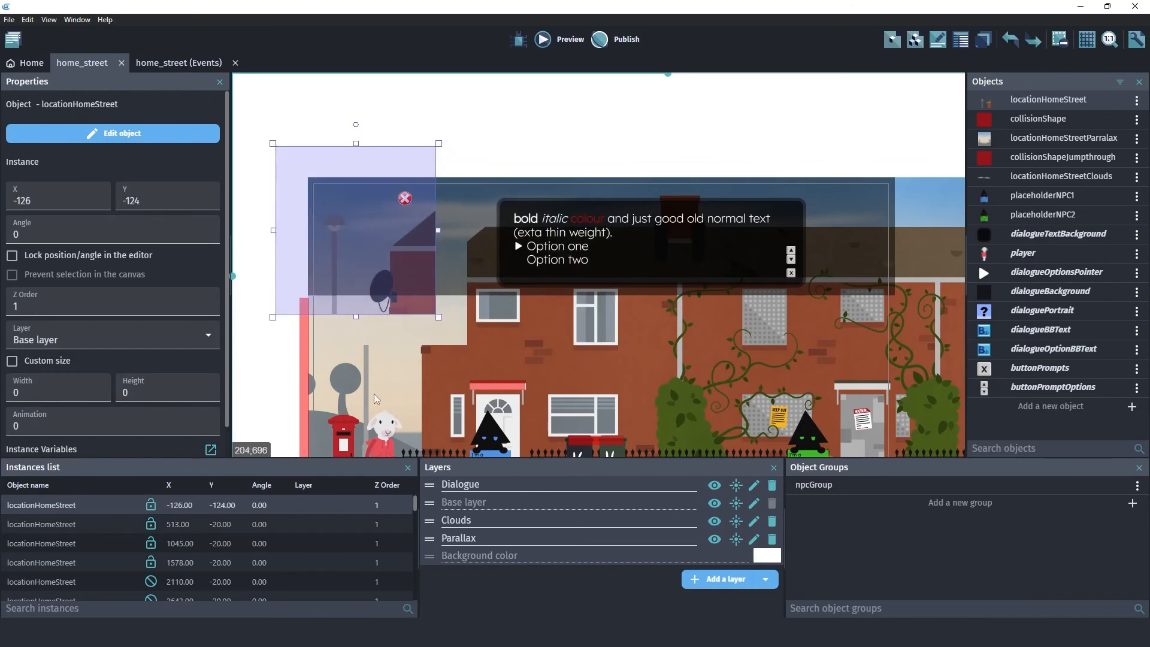
pyautogui.hotkey('ctrl', 'z')
# - Compare the assembled street scene in GDevelop with the sliced terrace artwork in home_street.psd
pyautogui.moveTo(641, 351); pyautogui.dragTo(307, 265)
pyautogui.moveTo(617, 321); pyautogui.dragTo(758, 318)
pyautogui.moveTo(468, 315); pyautogui.dragTo(644, 317)
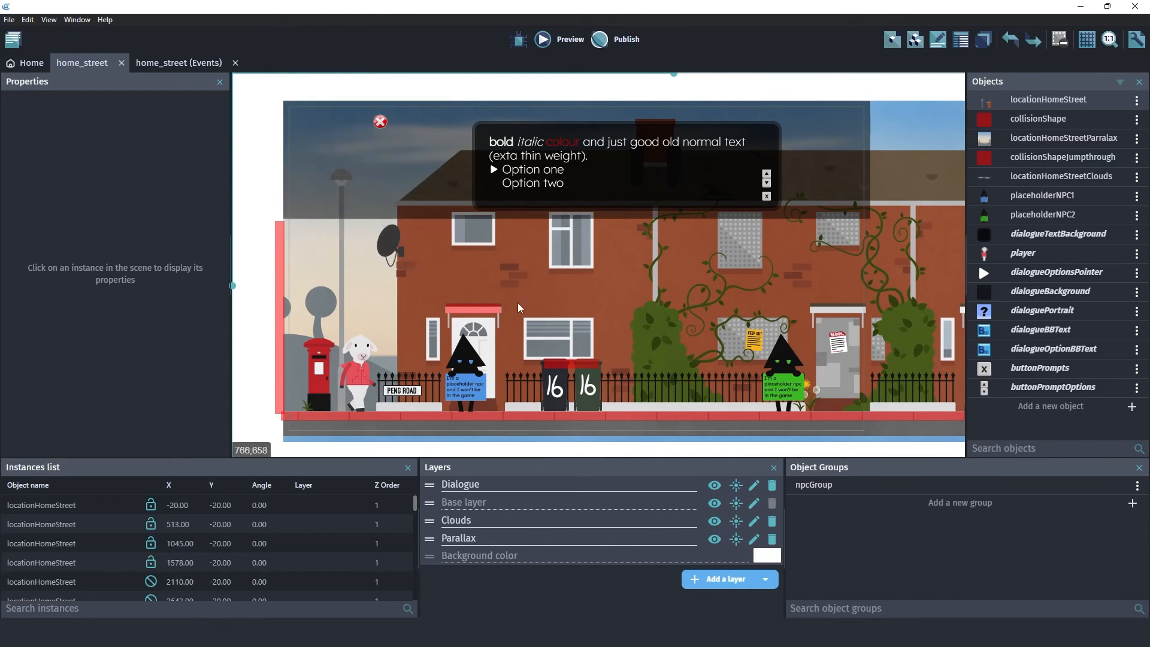
pyautogui.moveTo(517, 319); pyautogui.dragTo(362, 297)
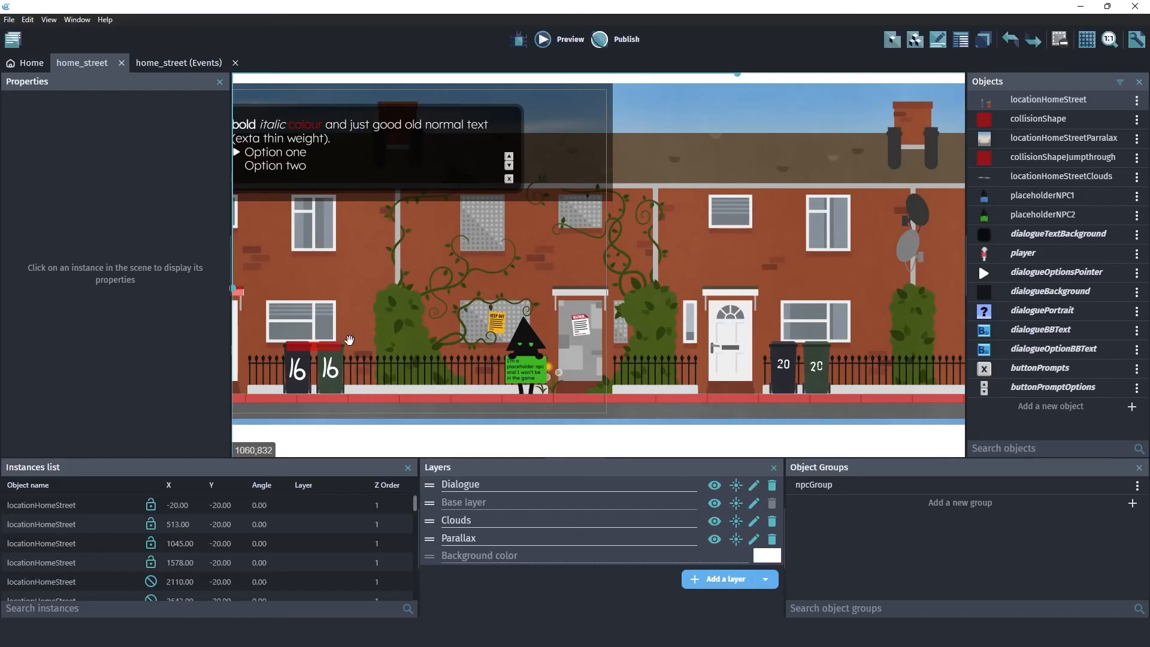
pyautogui.moveTo(324, 348); pyautogui.dragTo(598, 350)
pyautogui.scroll(2, 581, 347)
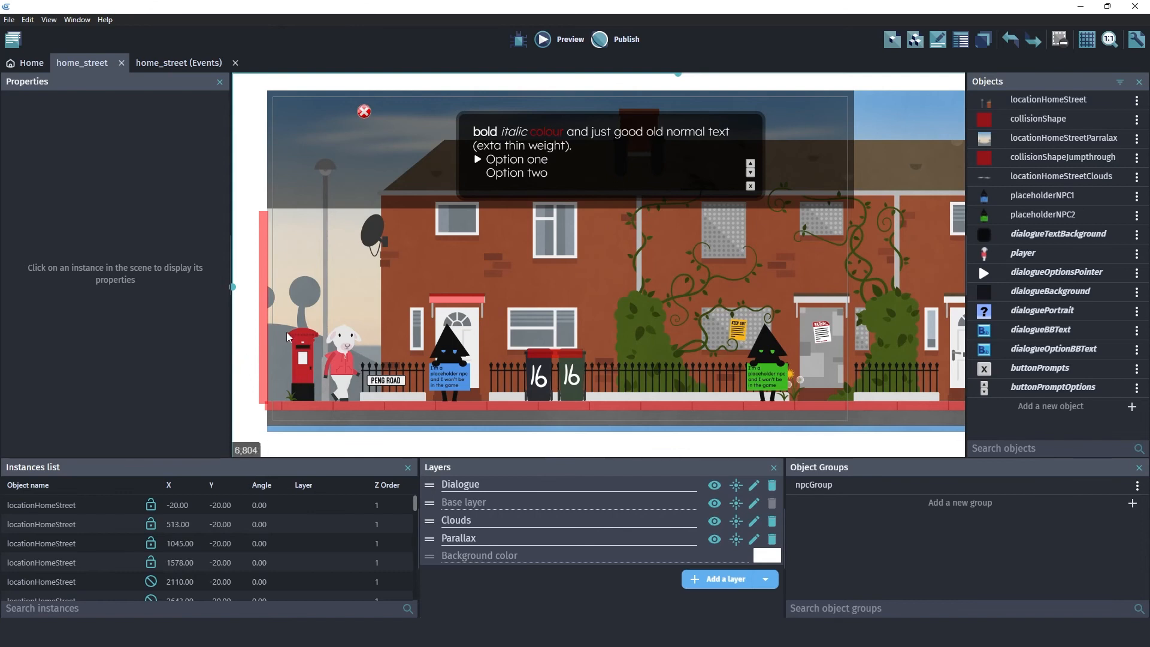
# - Select the first two locationHomeStreet tiles in the GDevelop scene to examine how they join, and clear the selection
pyautogui.click(335, 243)
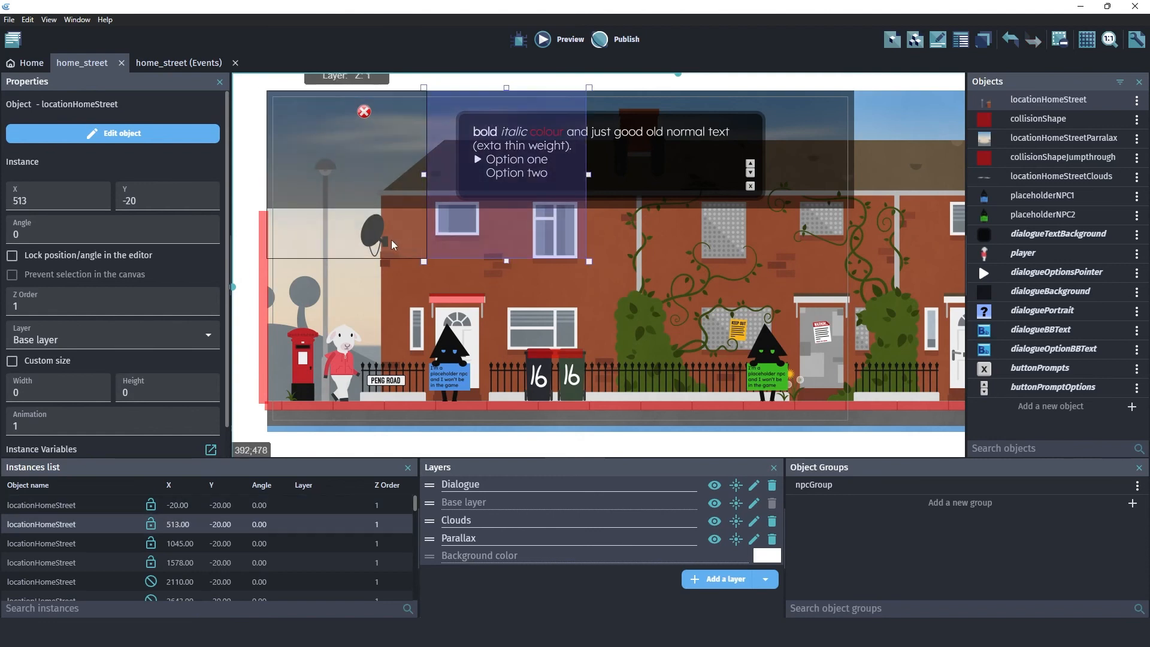
pyautogui.scroll(1, 262, 291)
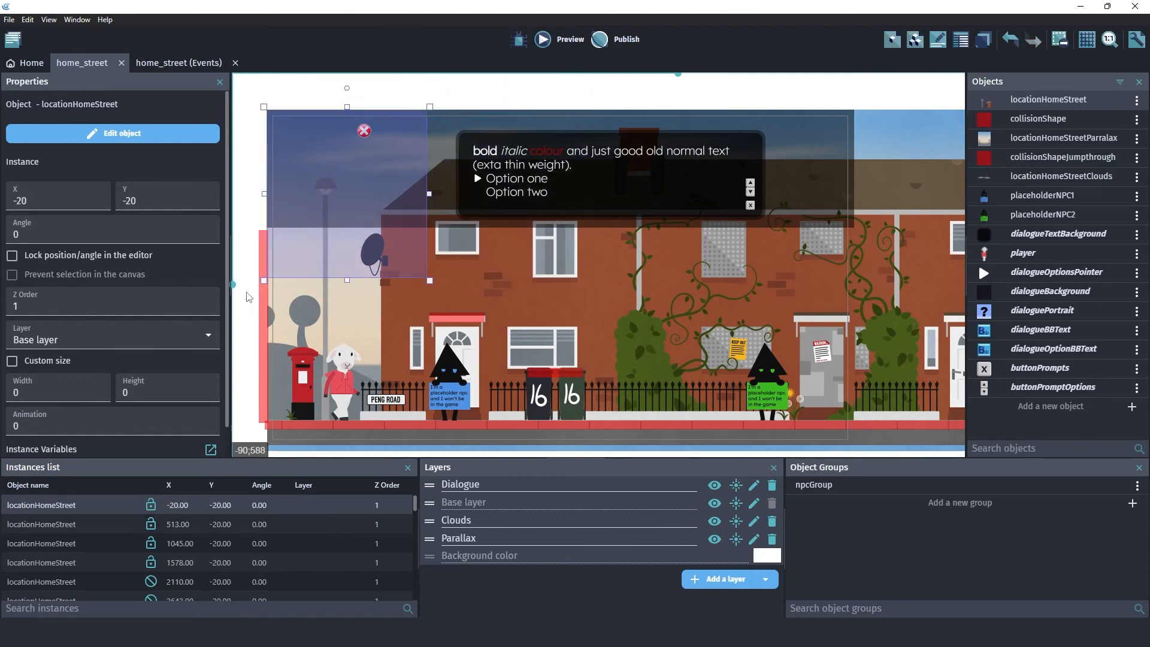
pyautogui.click(250, 298)
pyautogui.click(338, 269)
# - Switch to Photoshop and compare the artwork in home_street_parallax_tile.psd and home_street_clouds.psd
pyautogui.hotkey('alt', 'Tab')
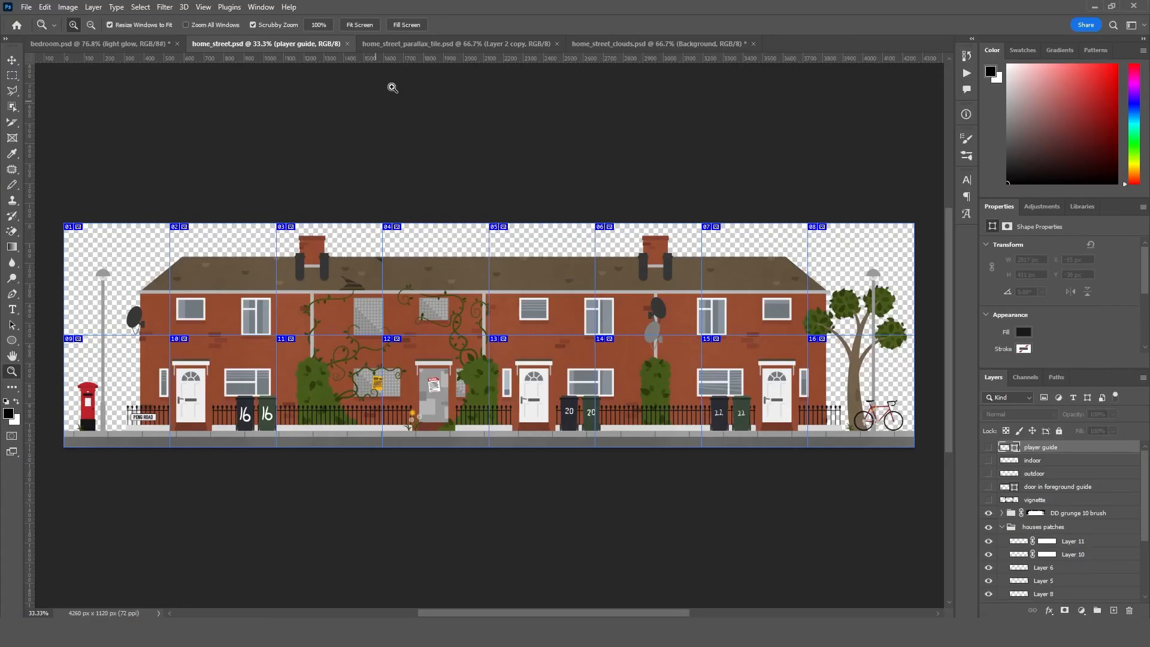
pyautogui.click(397, 46)
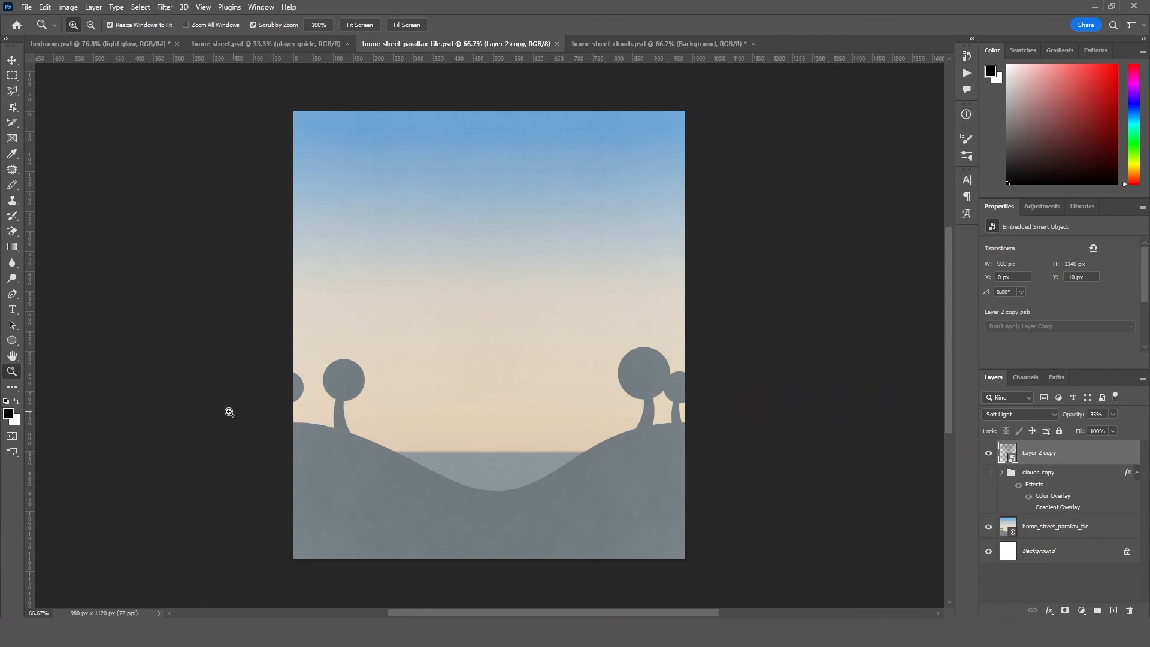
pyautogui.click(612, 46)
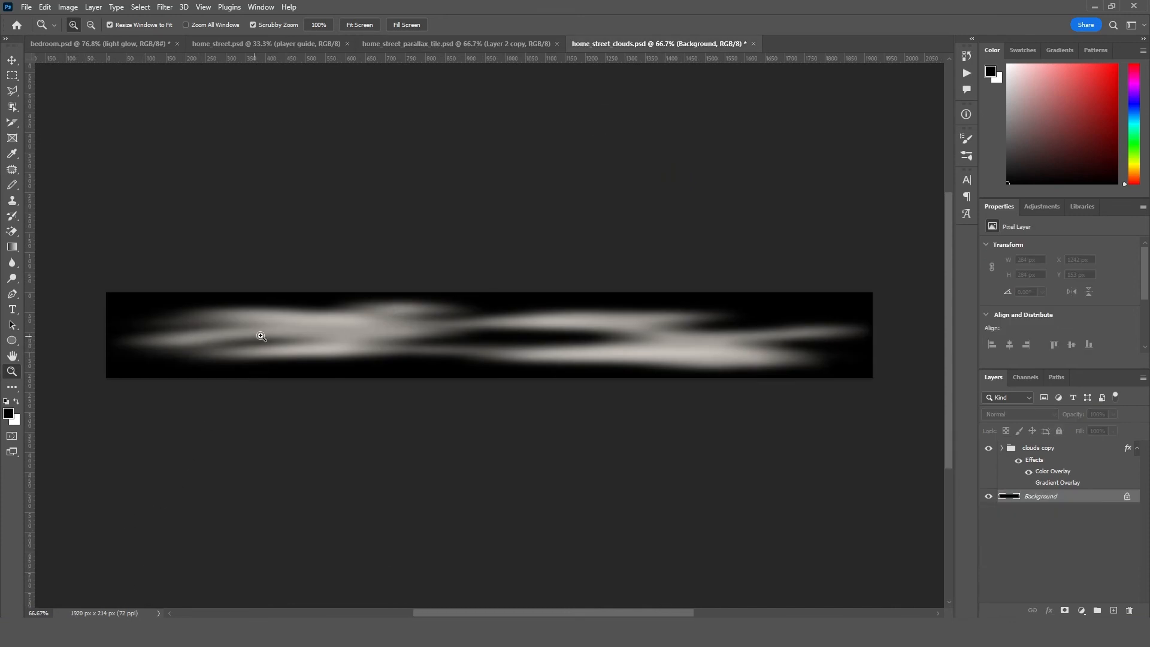
pyautogui.click(463, 44)
pyautogui.click(617, 45)
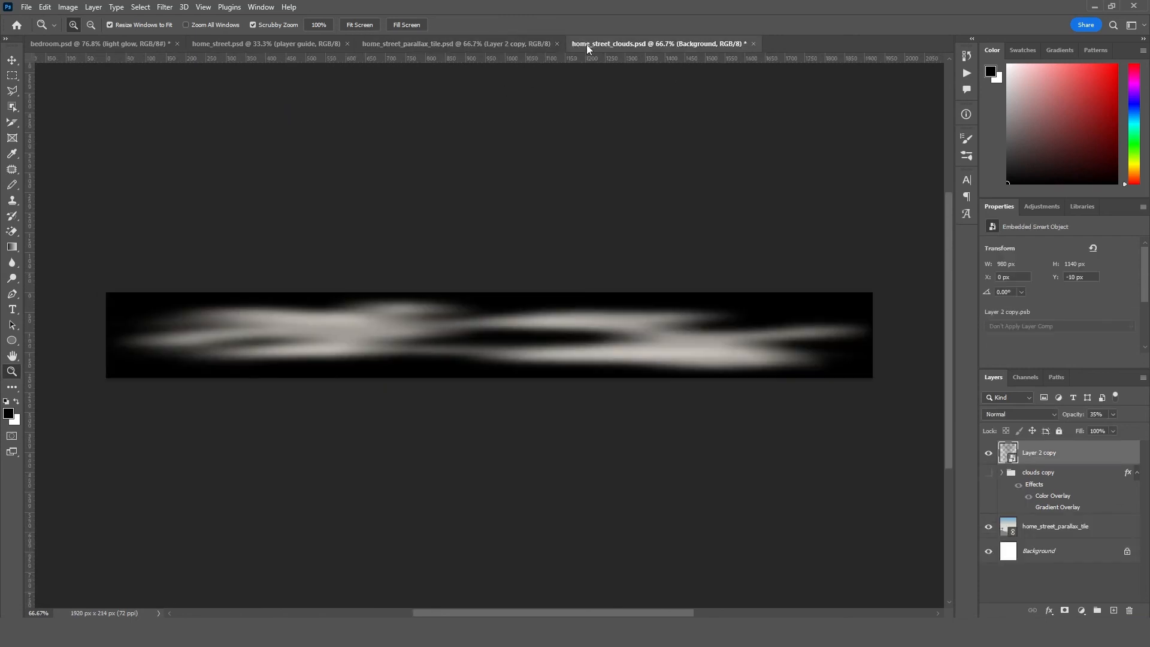
pyautogui.click(470, 45)
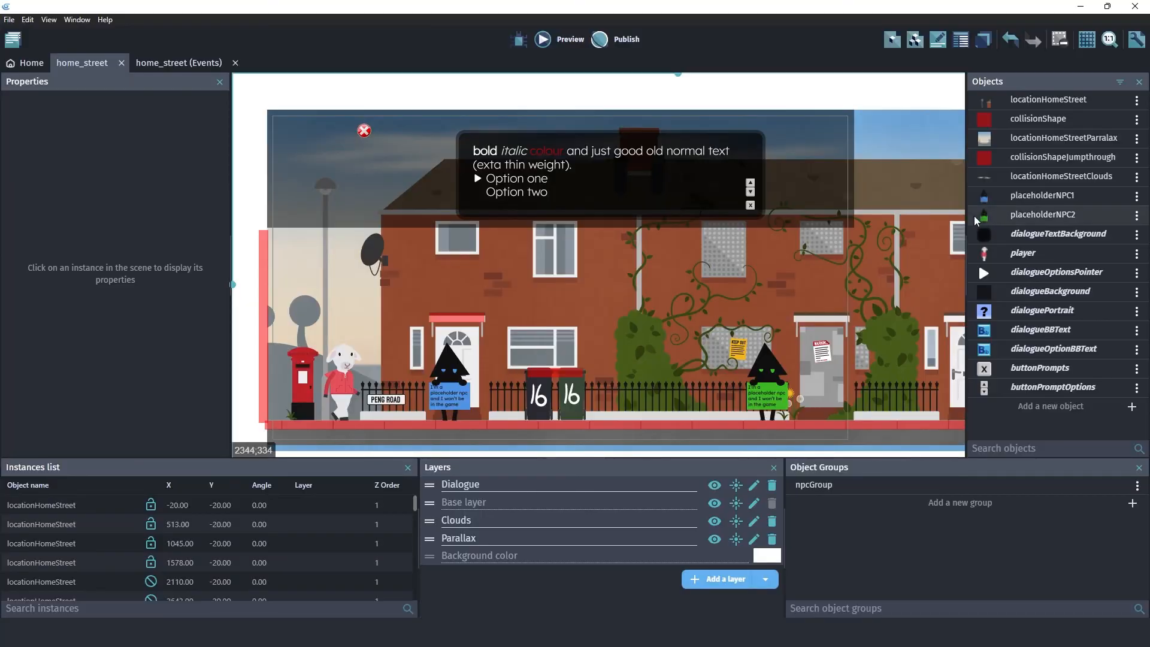
# - Switch to GDevelop and review the locationHomeStreet object's animations 01 to 16, closing its settings without applying changes
pyautogui.doubleClick(987, 103)
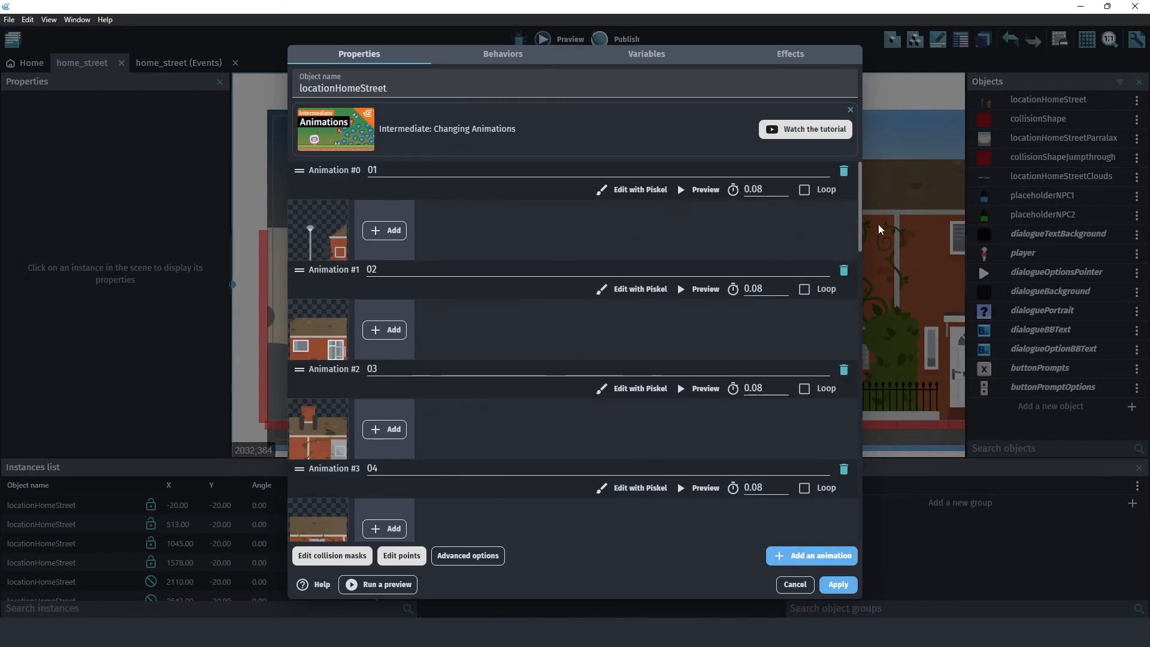
pyautogui.moveTo(860, 222); pyautogui.dragTo(701, 513)
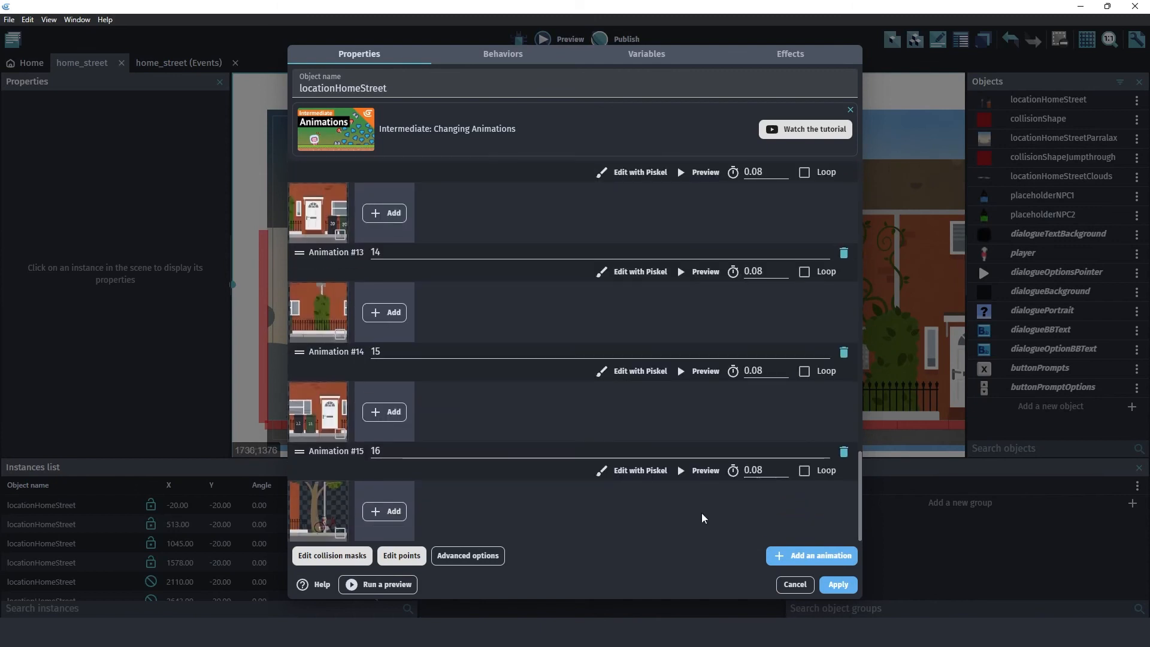
pyautogui.moveTo(858, 503); pyautogui.dragTo(832, 207)
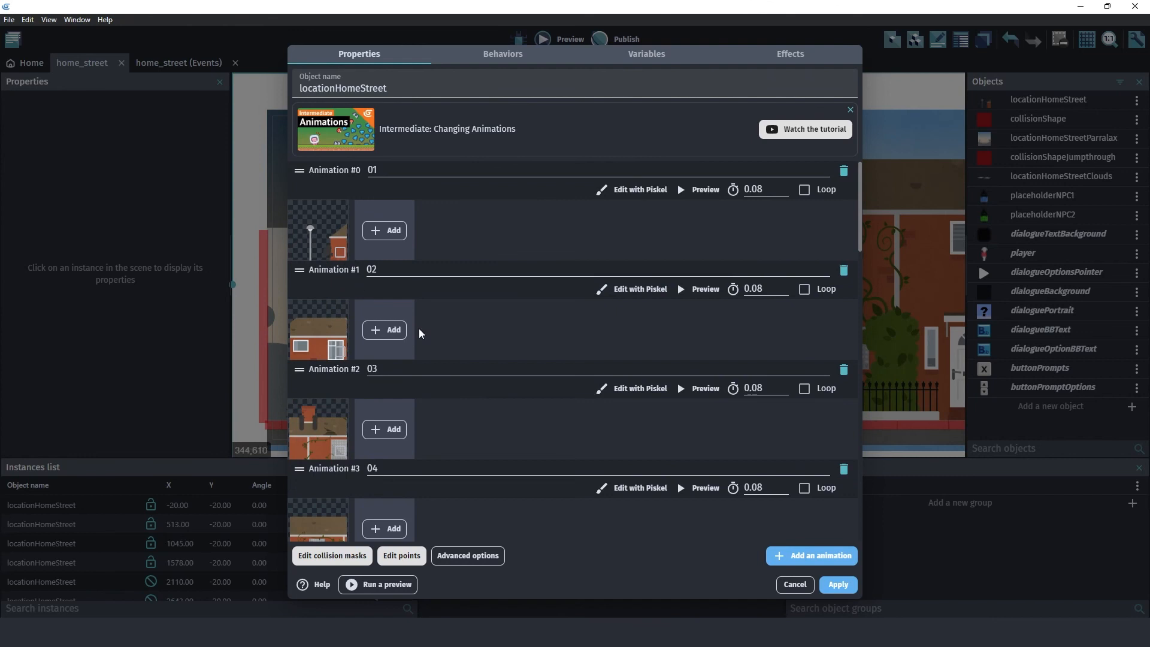
pyautogui.click(797, 586)
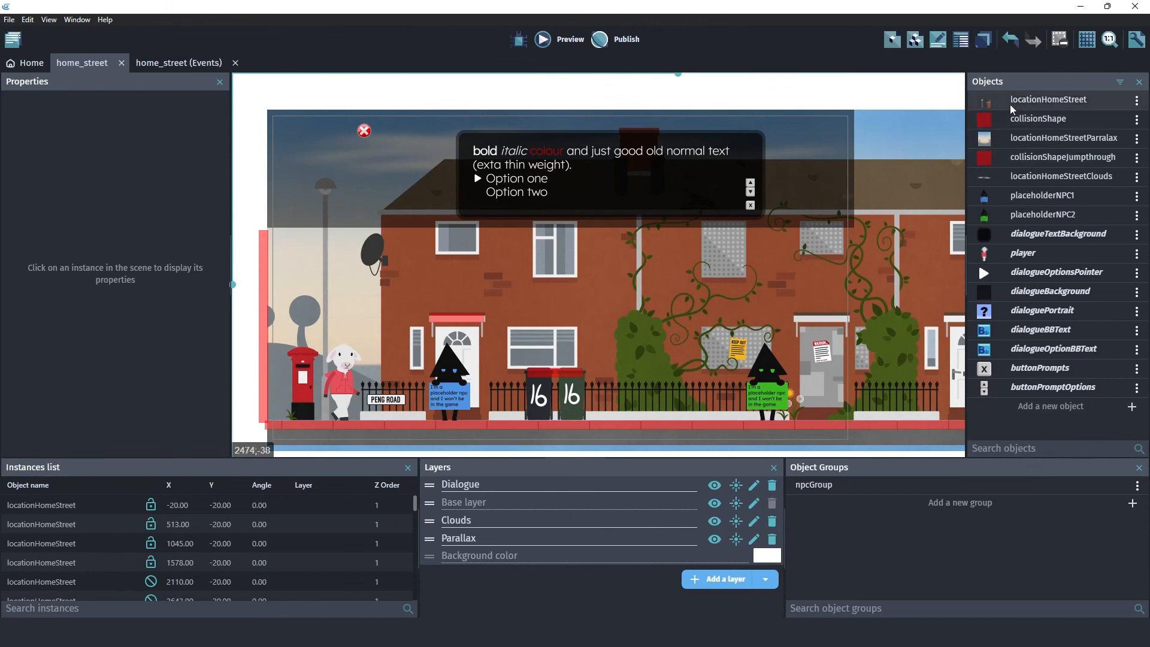
# - Step the first locationHomeStreet tile's animation number up and back to 0, and deselect the tile
pyautogui.click(352, 235)
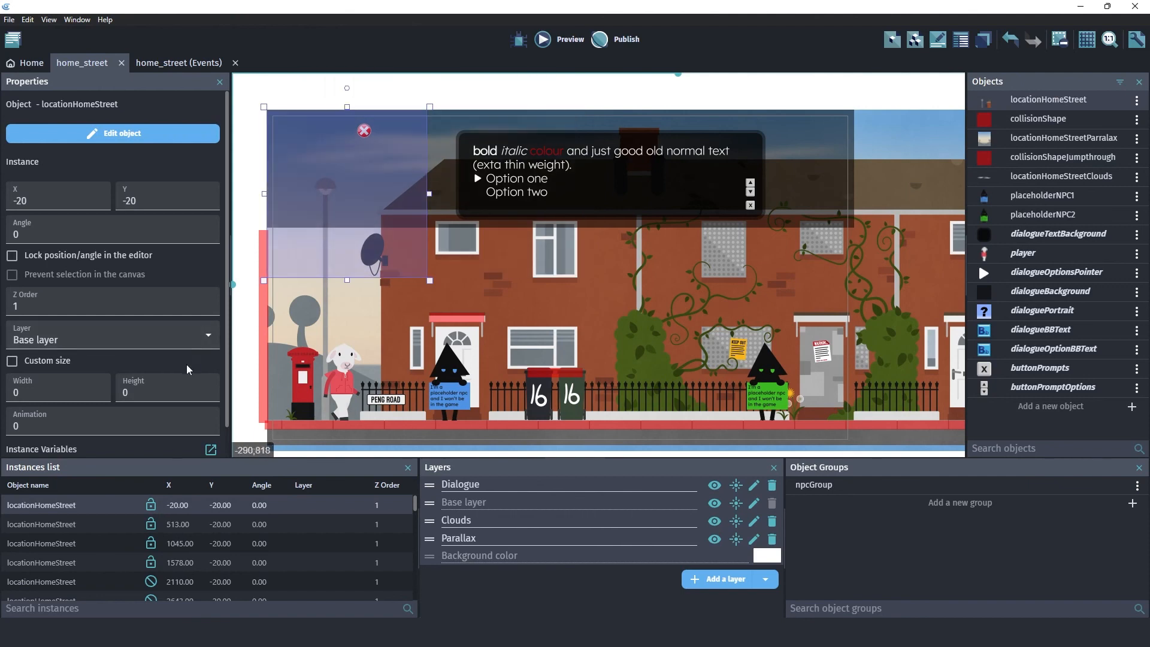
pyautogui.click(207, 424)
pyautogui.click(208, 425)
pyautogui.click(207, 424)
pyautogui.click(207, 424)
pyautogui.click(208, 424)
pyautogui.click(207, 425)
pyautogui.click(208, 429)
pyautogui.click(209, 429)
pyautogui.click(208, 429)
pyautogui.click(208, 429)
pyautogui.click(209, 429)
pyautogui.click(208, 429)
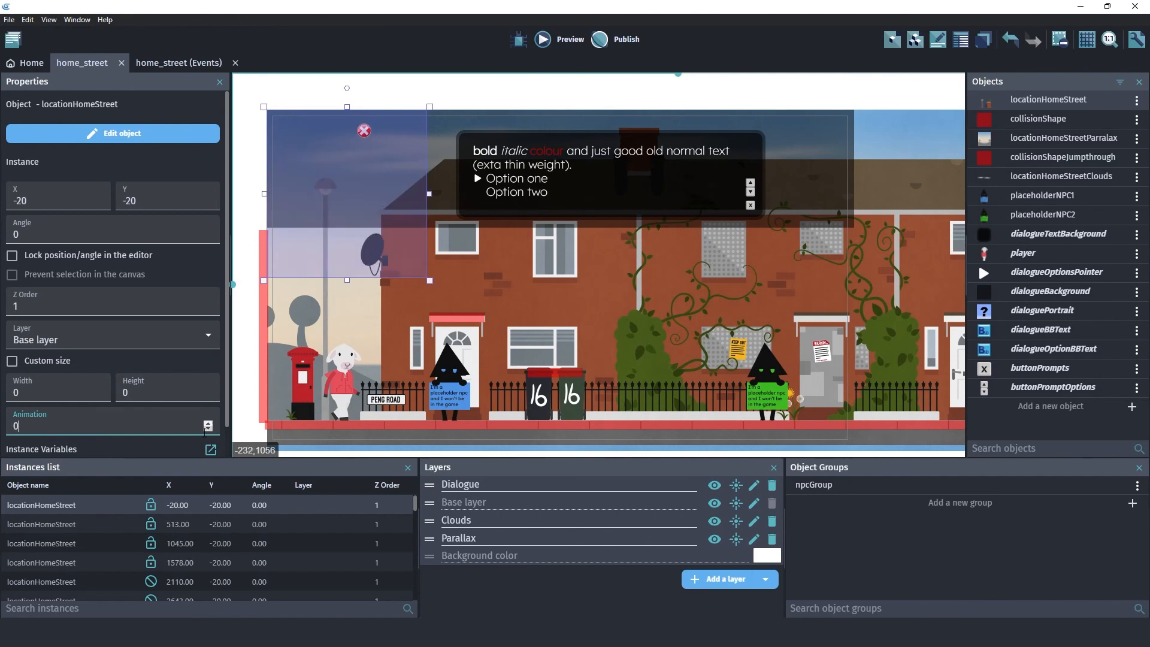
pyautogui.click(245, 192)
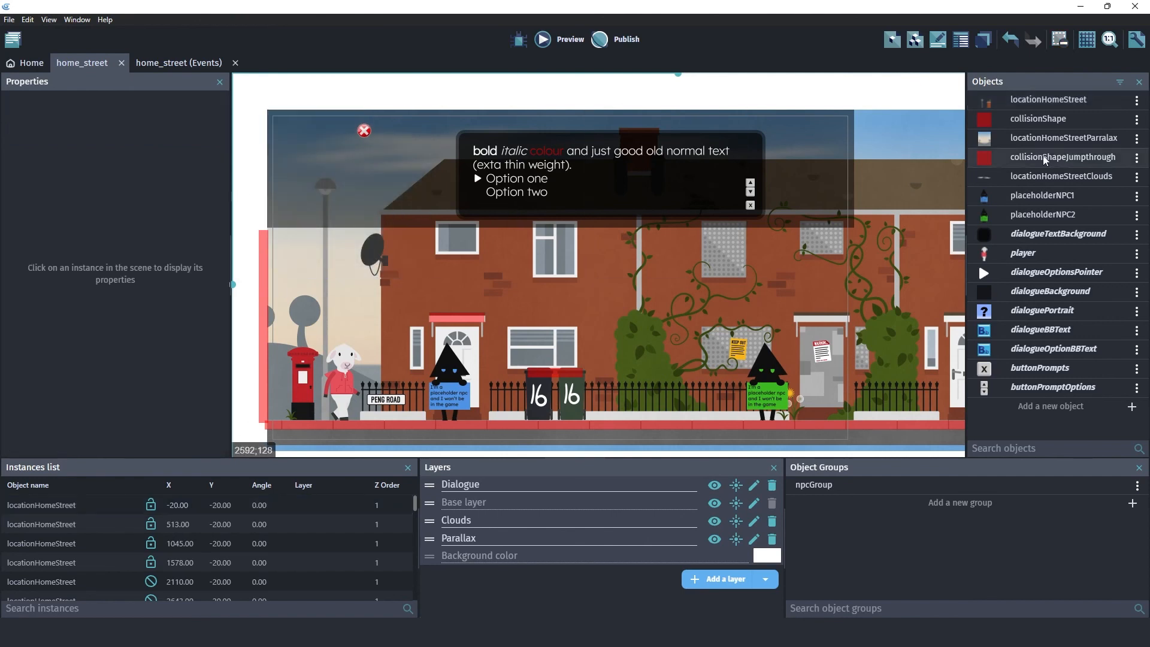
# - Review the image and default size settings of the locationHomeStreetParralax and locationHomeStreetClouds objects, cancelling both without changes
pyautogui.doubleClick(981, 141)
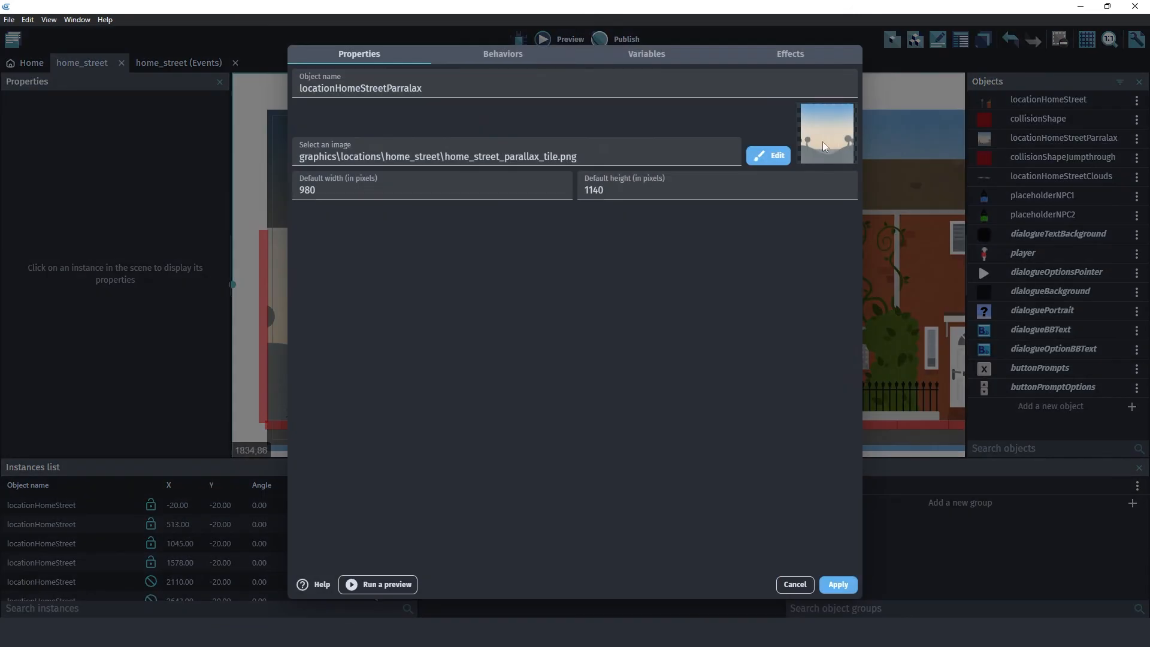
pyautogui.click(794, 582)
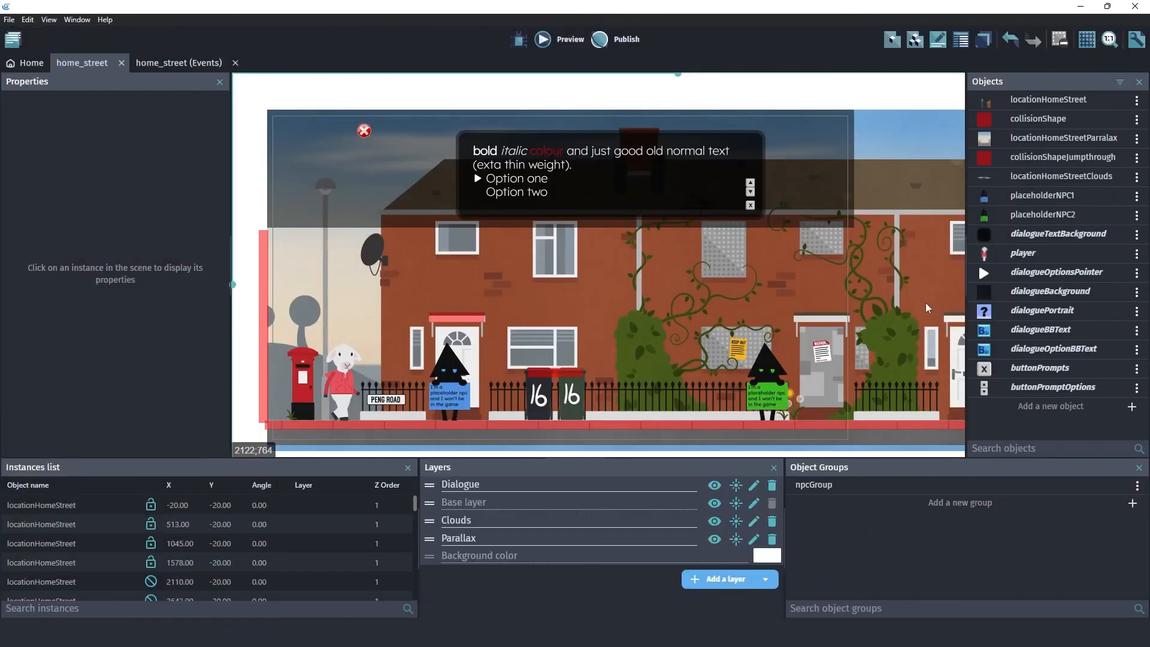
pyautogui.doubleClick(982, 178)
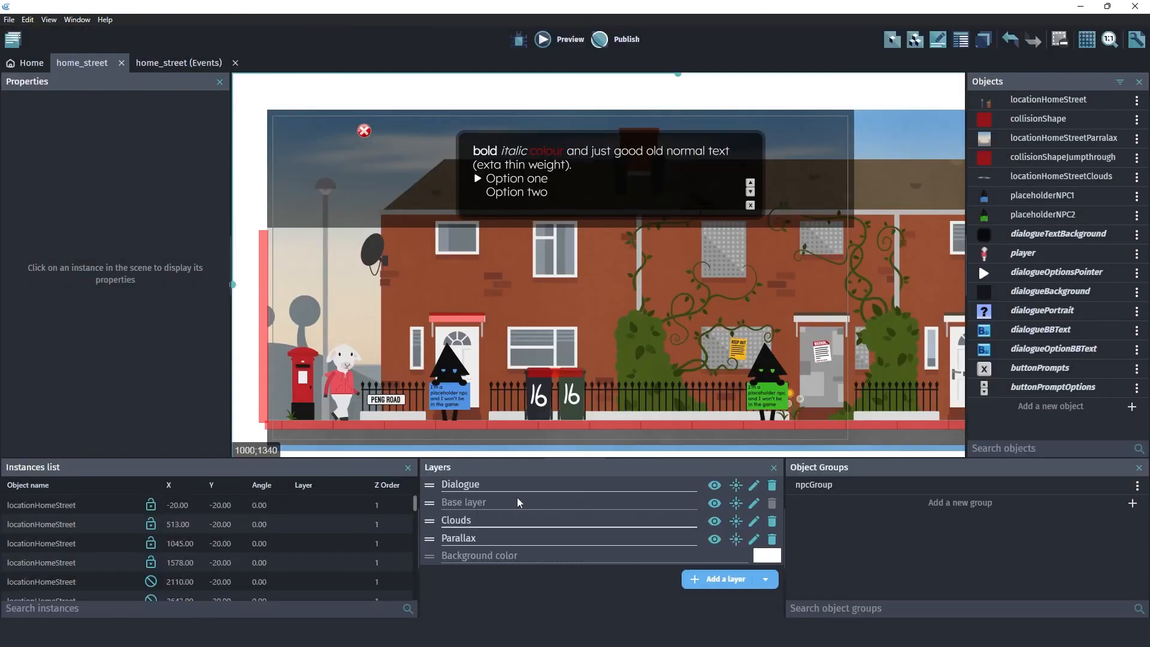
pyautogui.click(795, 584)
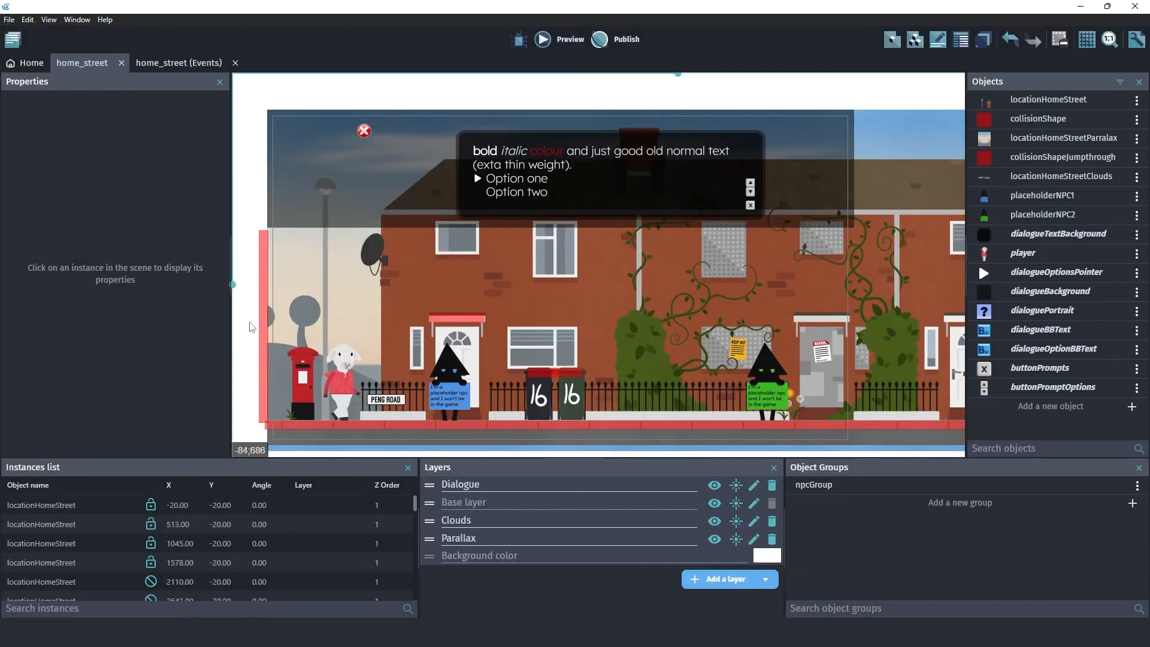